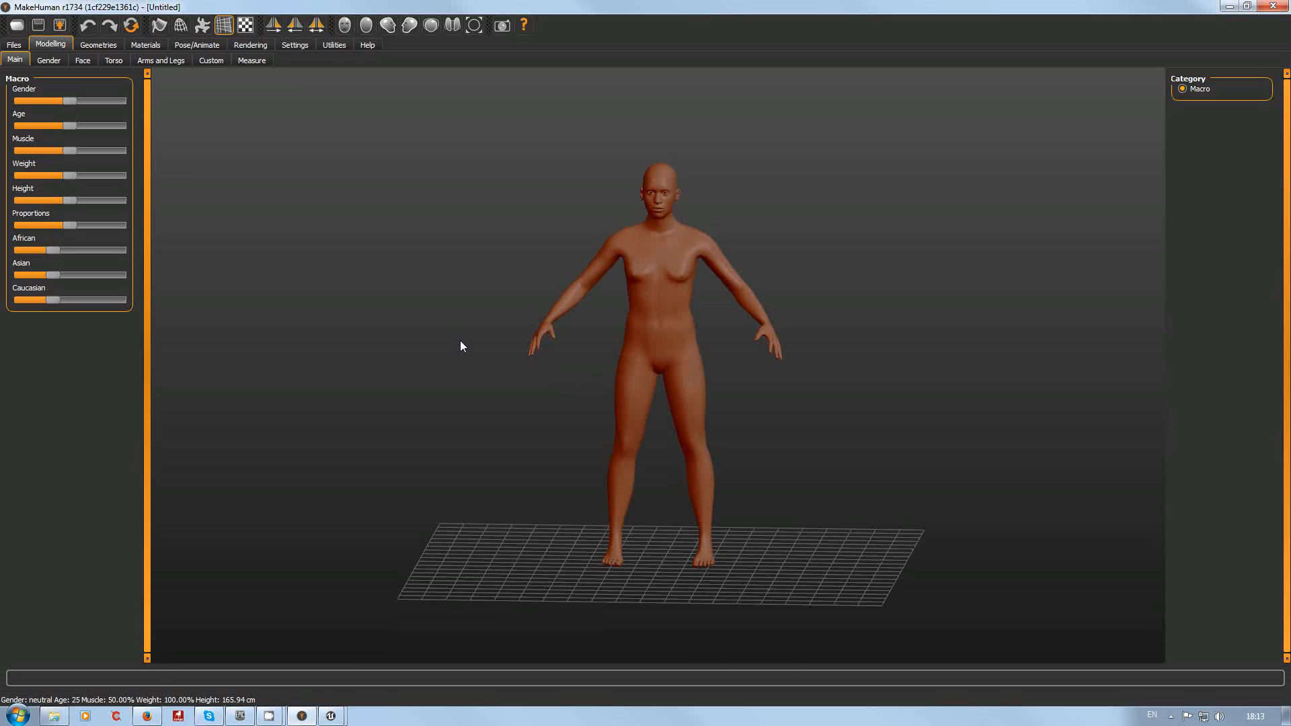
Step: Filter the rig presets to Game and assign the Uengine skeleton to the character
mouse_move(460, 345)
mouse_down()
mouse_move(452, 412)
mouse_move(496, 417)
mouse_move(484, 452)
mouse_move(518, 360)
mouse_move(461, 366)
mouse_move(471, 343)
mouse_up()
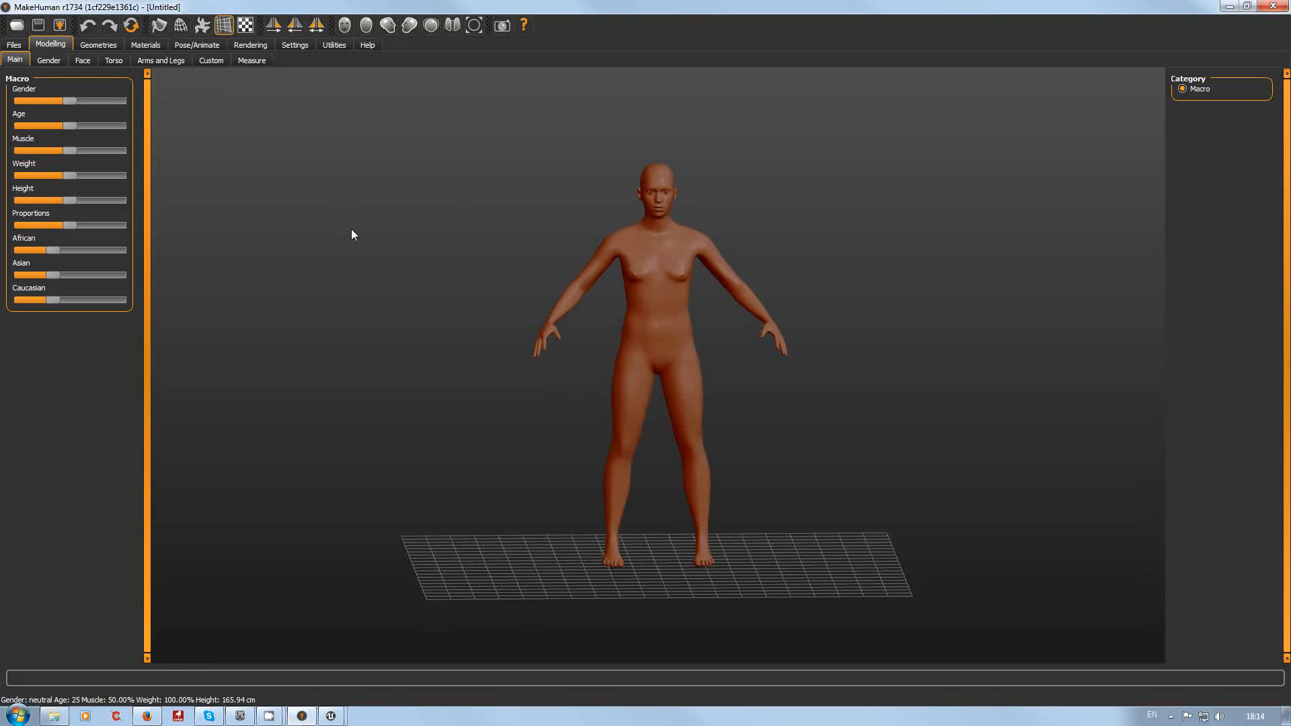
click(368, 47)
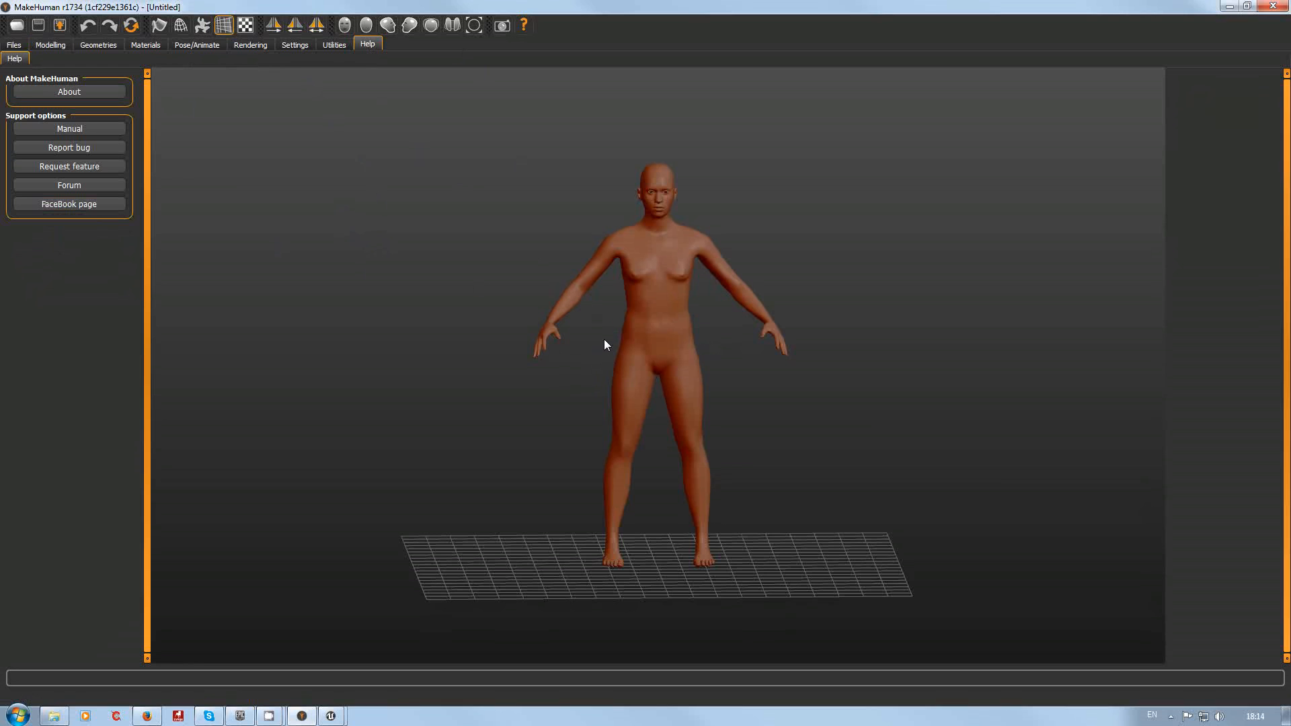
click(195, 45)
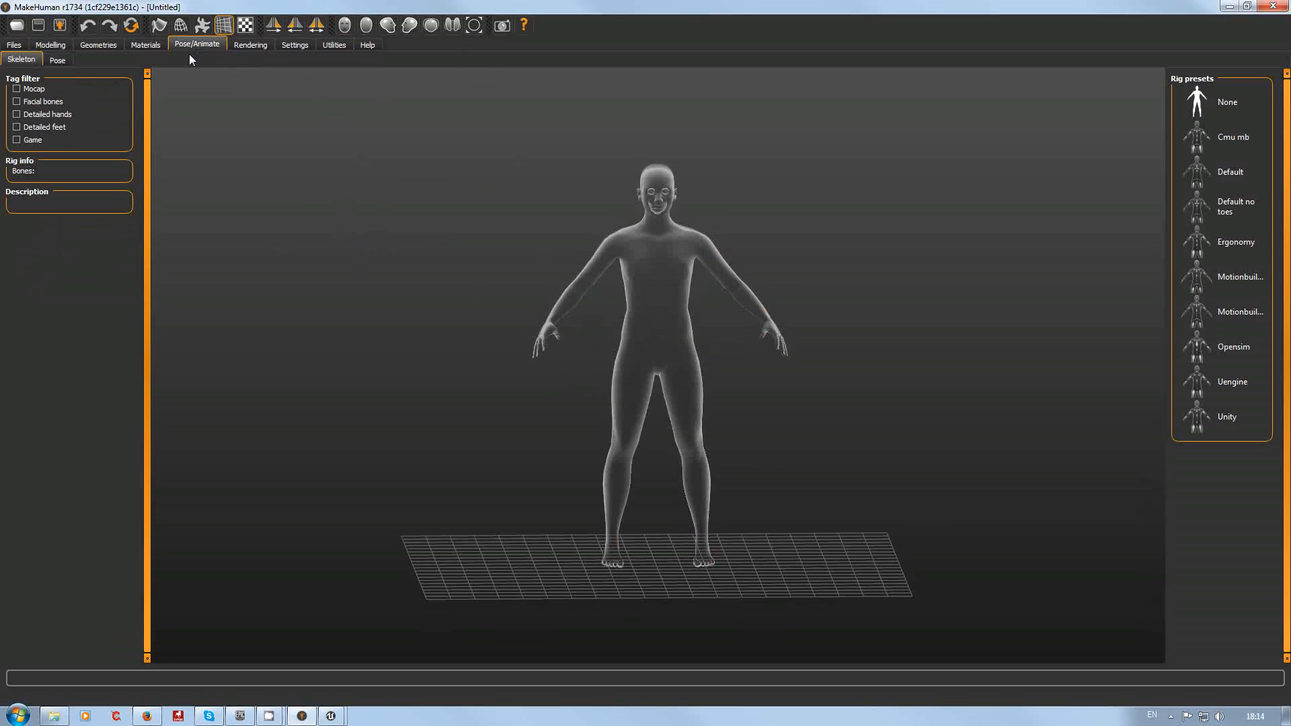
click(16, 141)
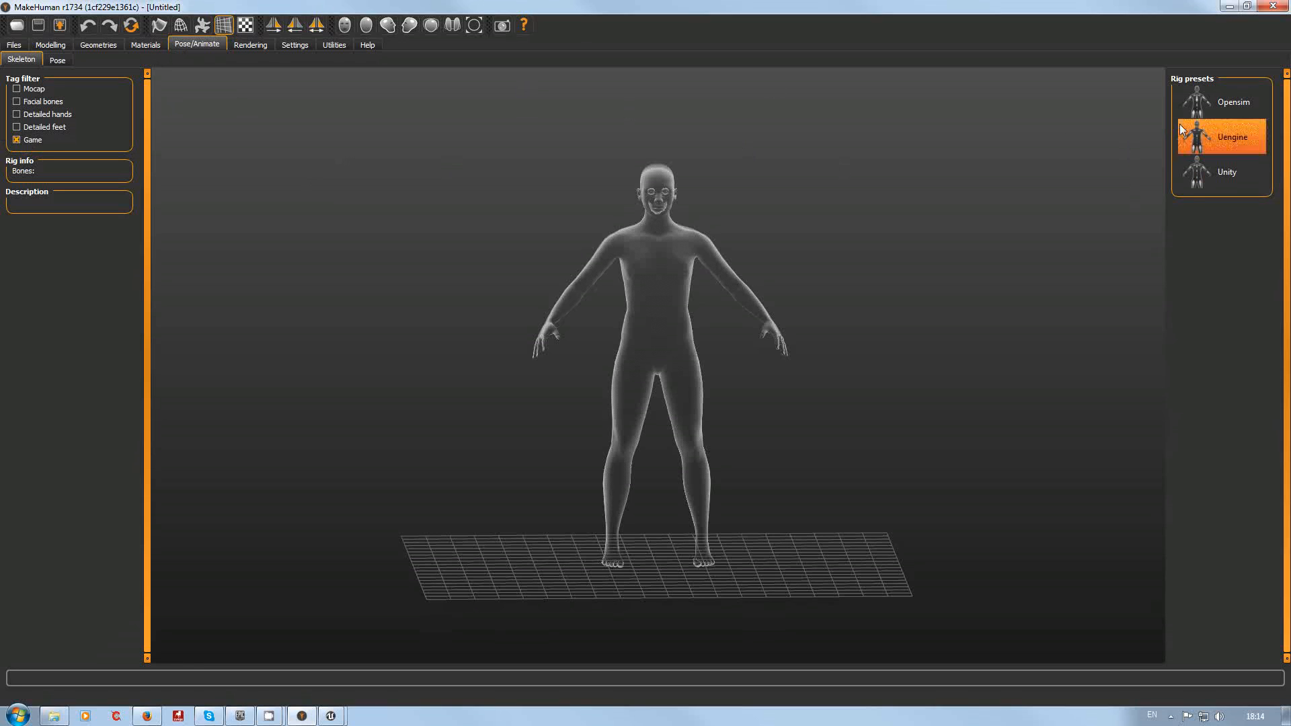
click(1240, 143)
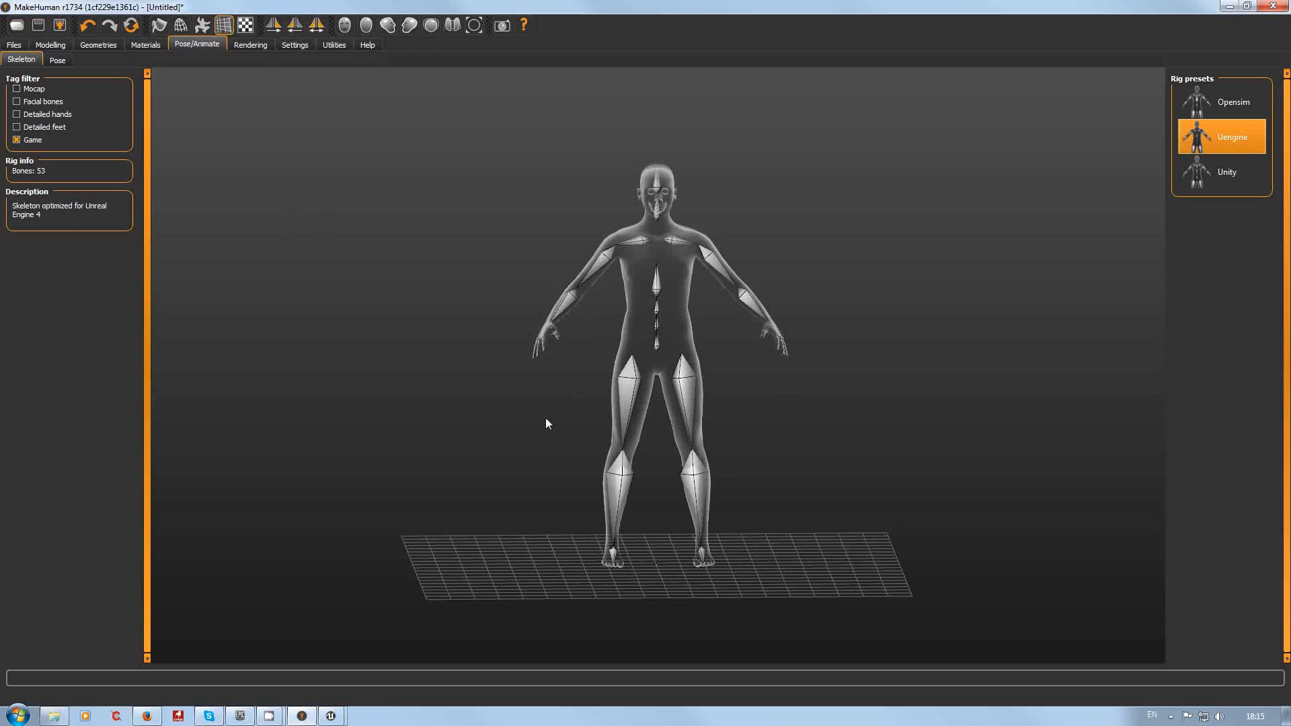
Step: Apply the Tpose pose to the character
scroll(505, 408, up, 3)
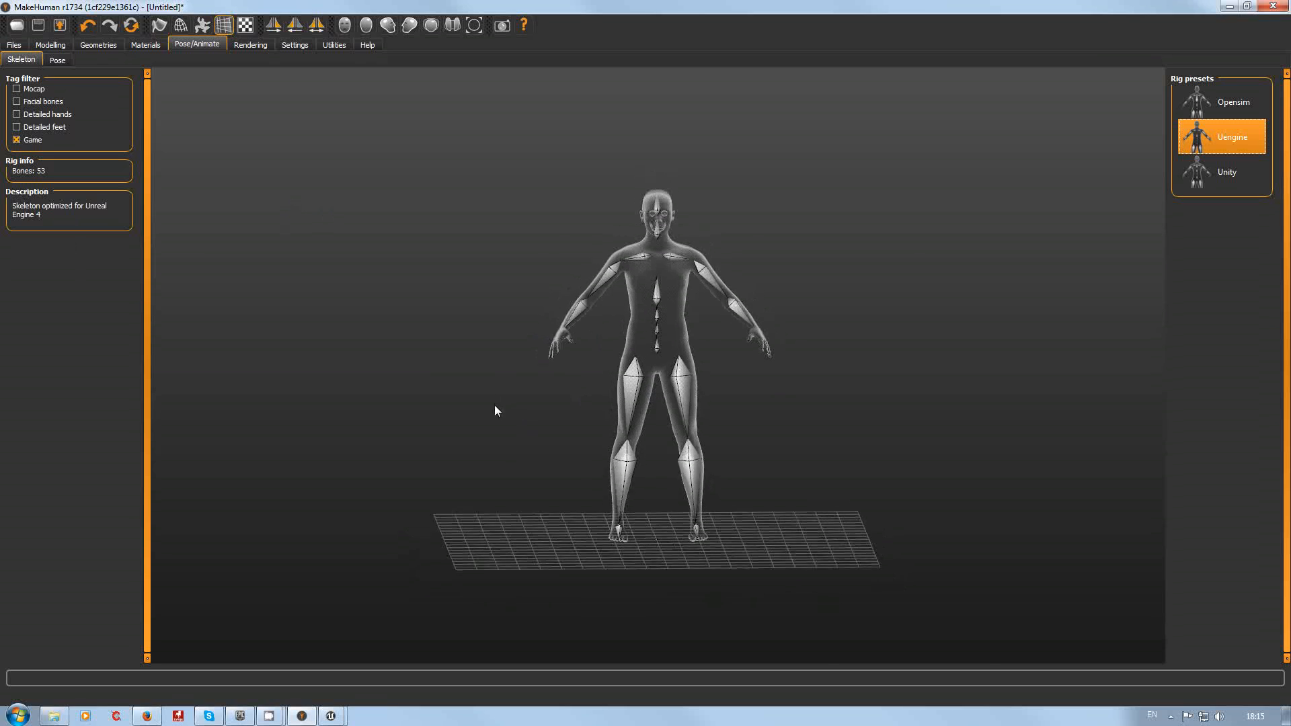
mouse_move(500, 414)
mouse_down()
mouse_move(659, 417)
mouse_move(539, 423)
mouse_move(494, 414)
mouse_move(491, 394)
mouse_move(497, 411)
mouse_up()
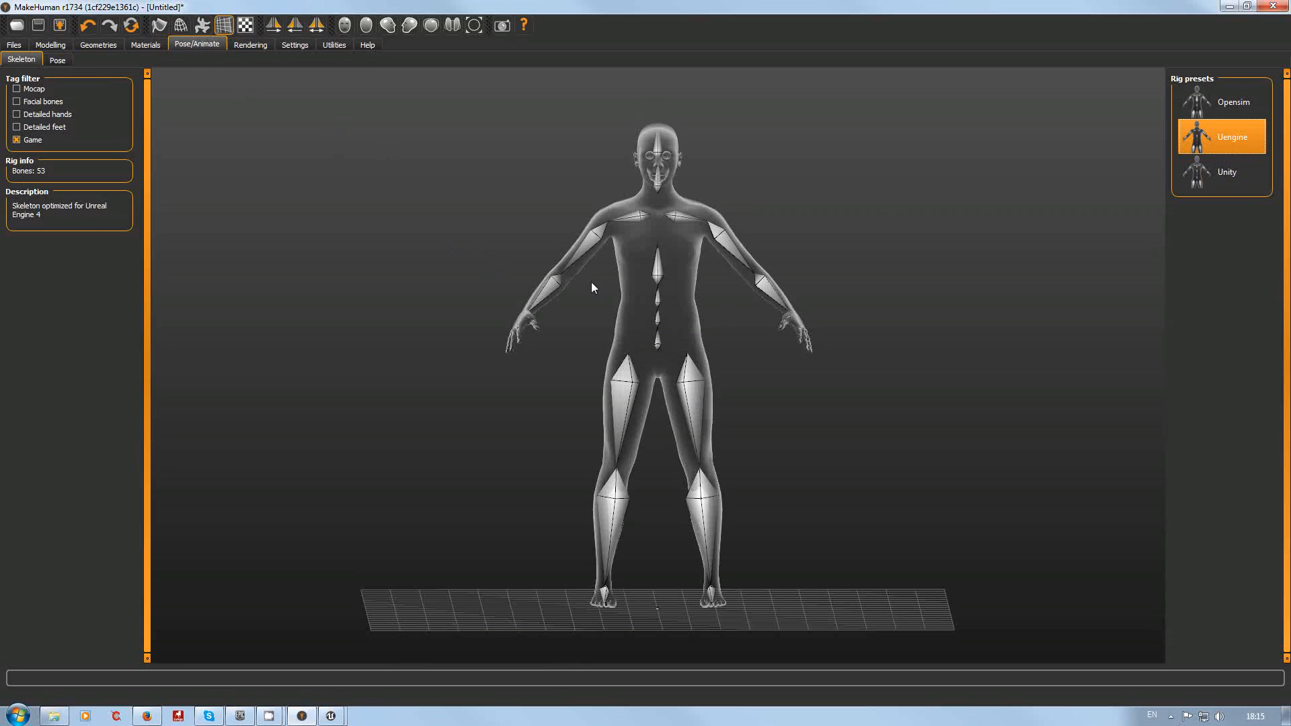
click(59, 61)
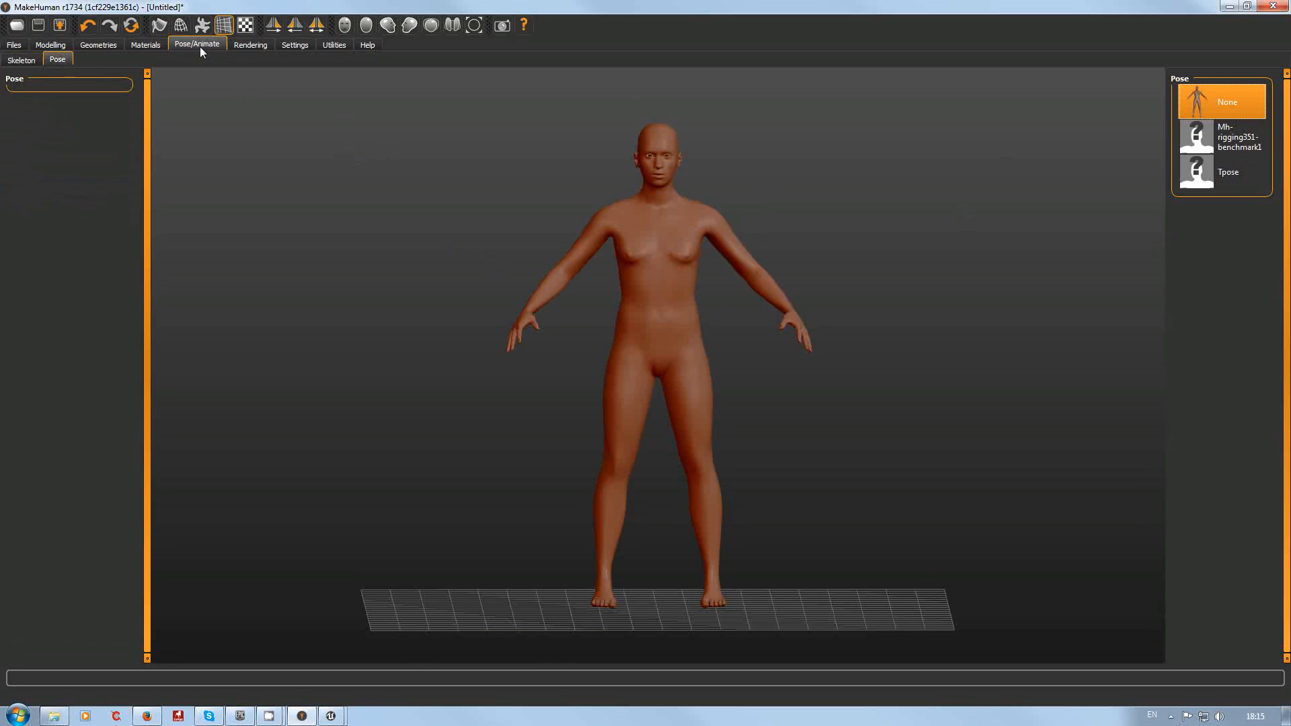
click(22, 60)
click(58, 60)
click(1222, 176)
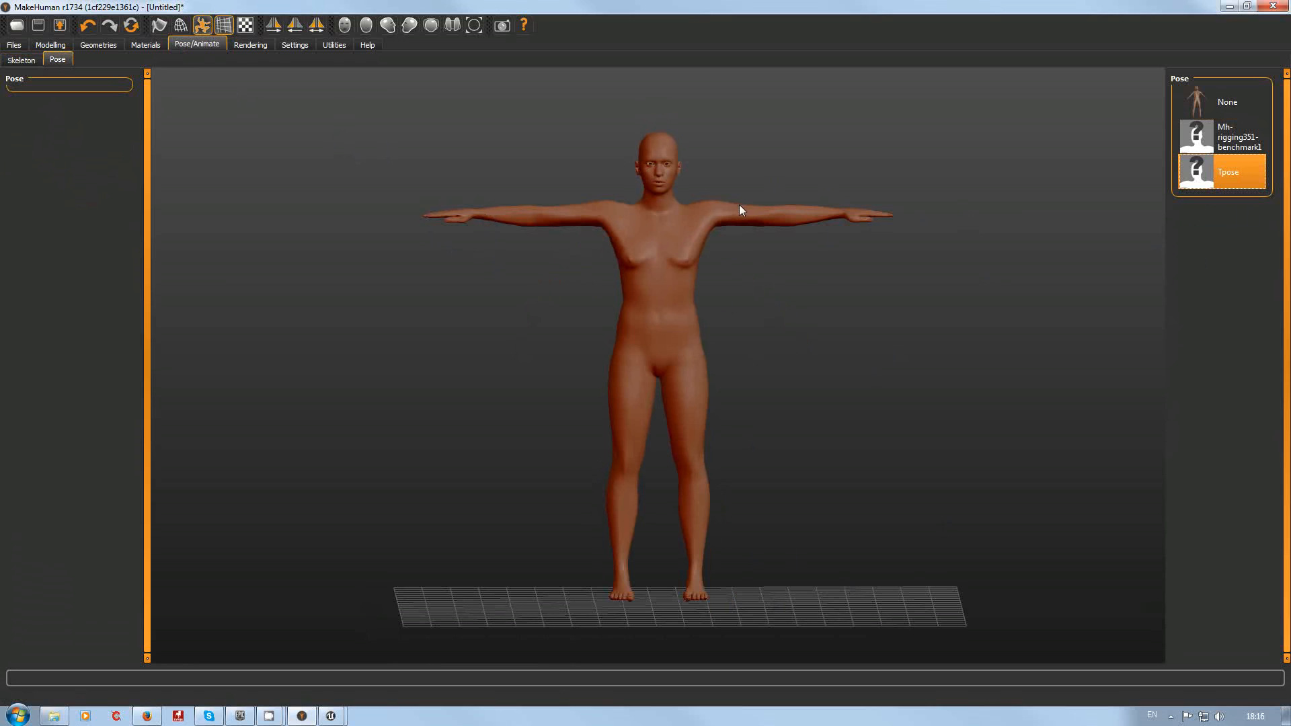
click(1220, 112)
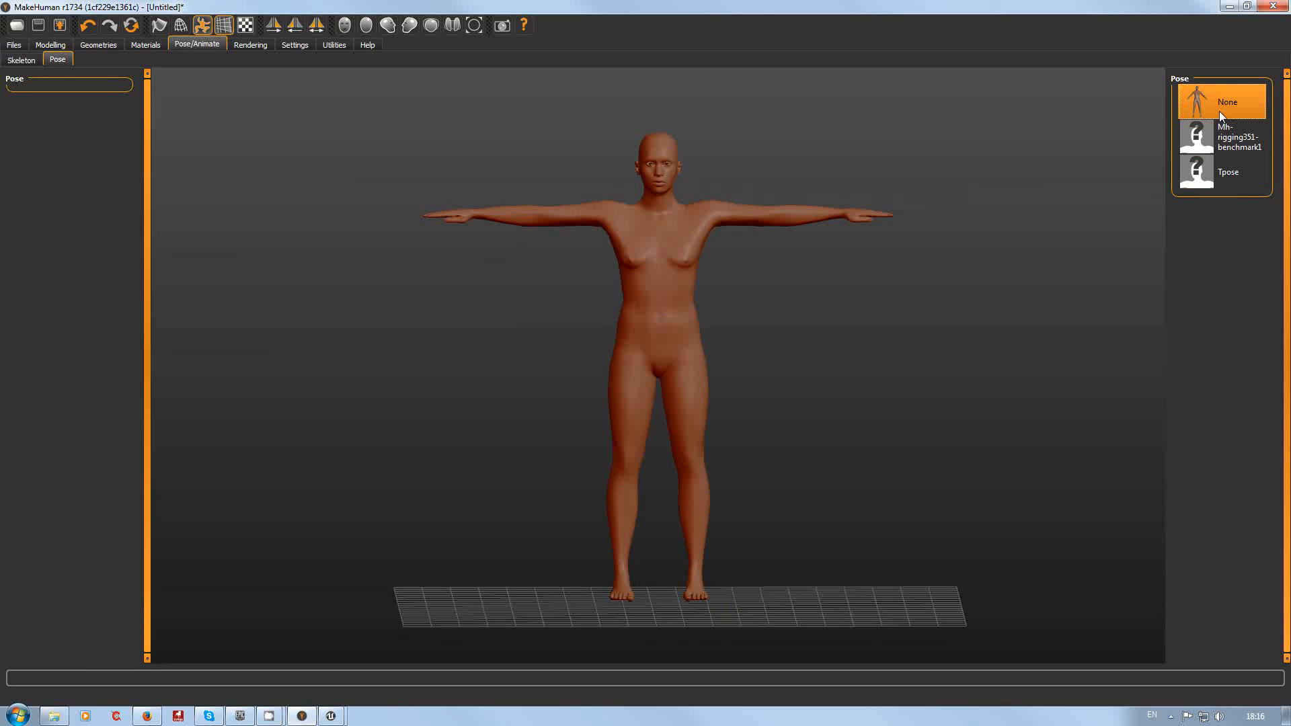
click(1232, 179)
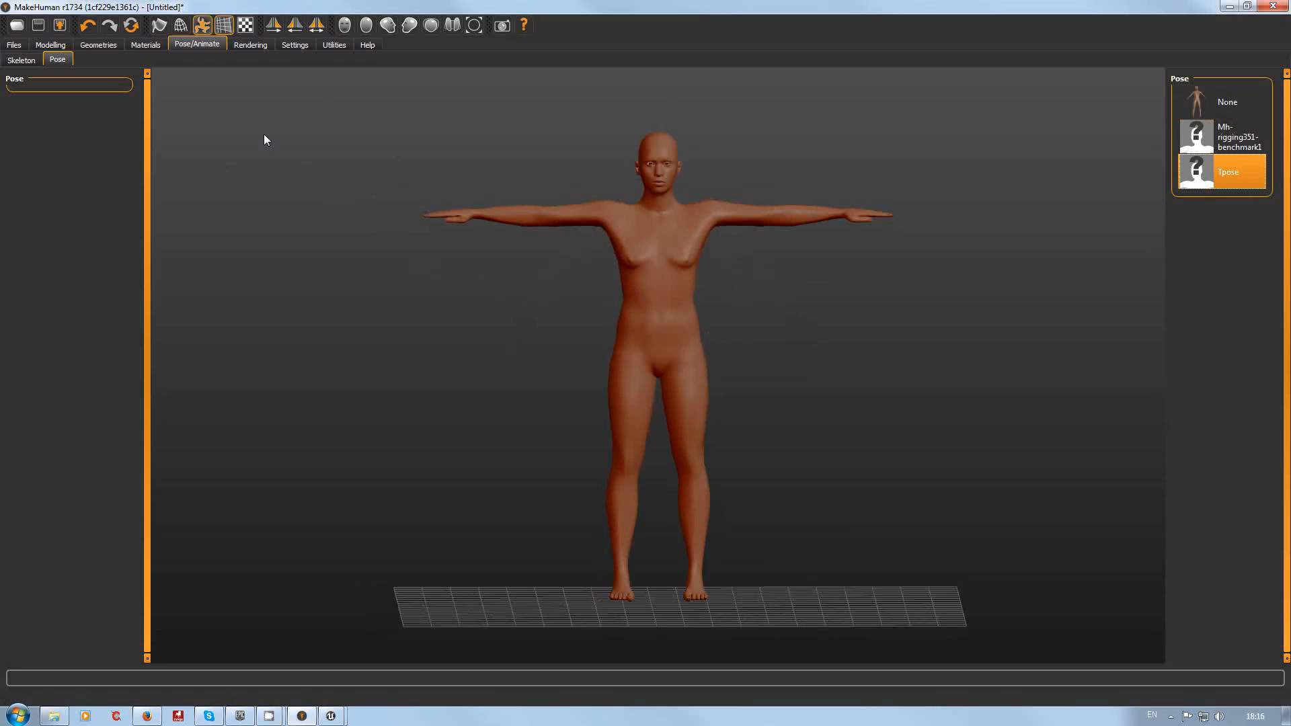
Step: Set the export mesh format to Filmbox (fbx) with centimeter scale units
click(63, 27)
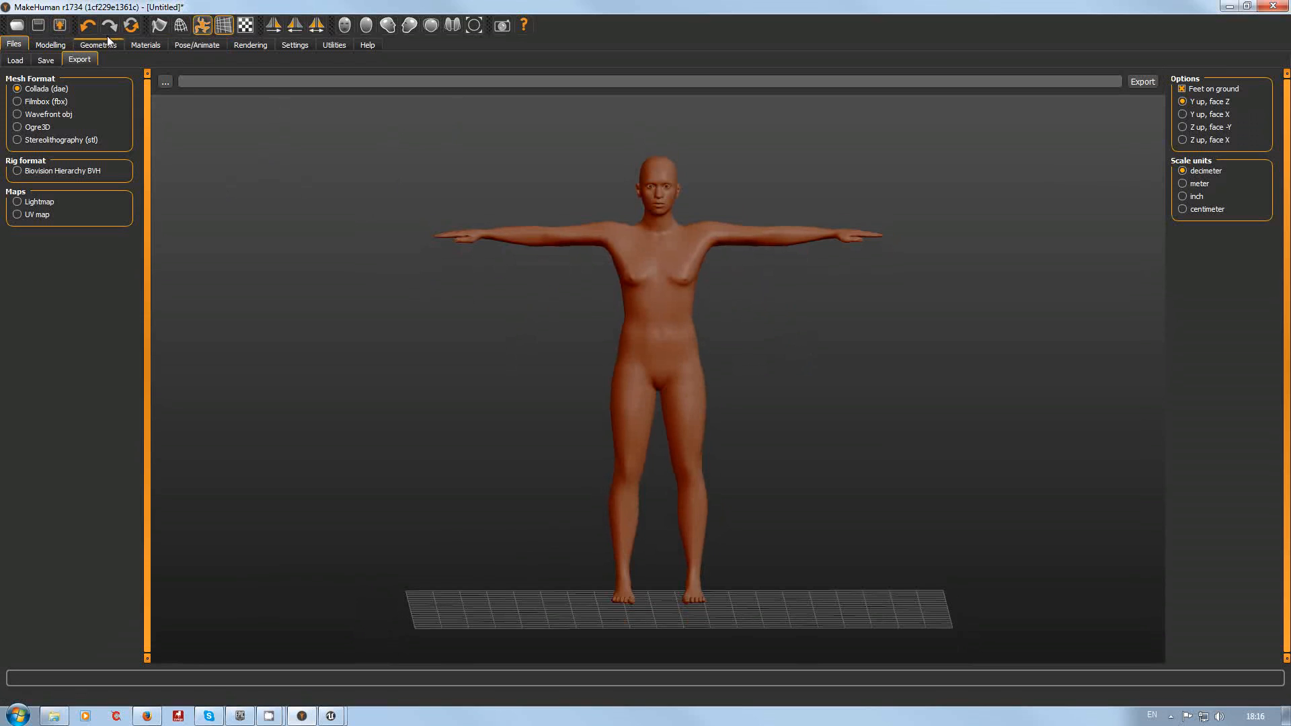
click(18, 102)
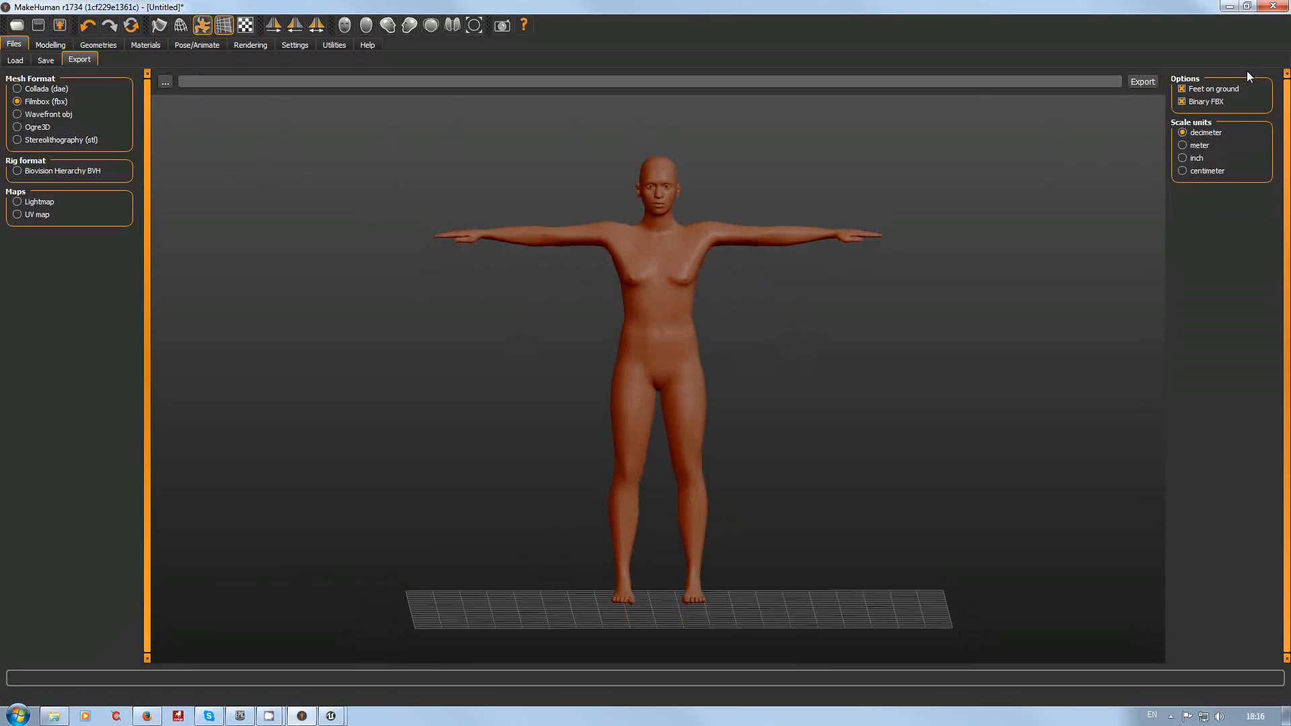
click(1182, 171)
Step: Export the character as CH_MH_Test_02.fbx into the makehuman v1 folder
text(MH)
key(BackSpace)
key(BackSpace)
key(BackSpace)
text(CH_MH_Test)
click(1142, 81)
click(165, 82)
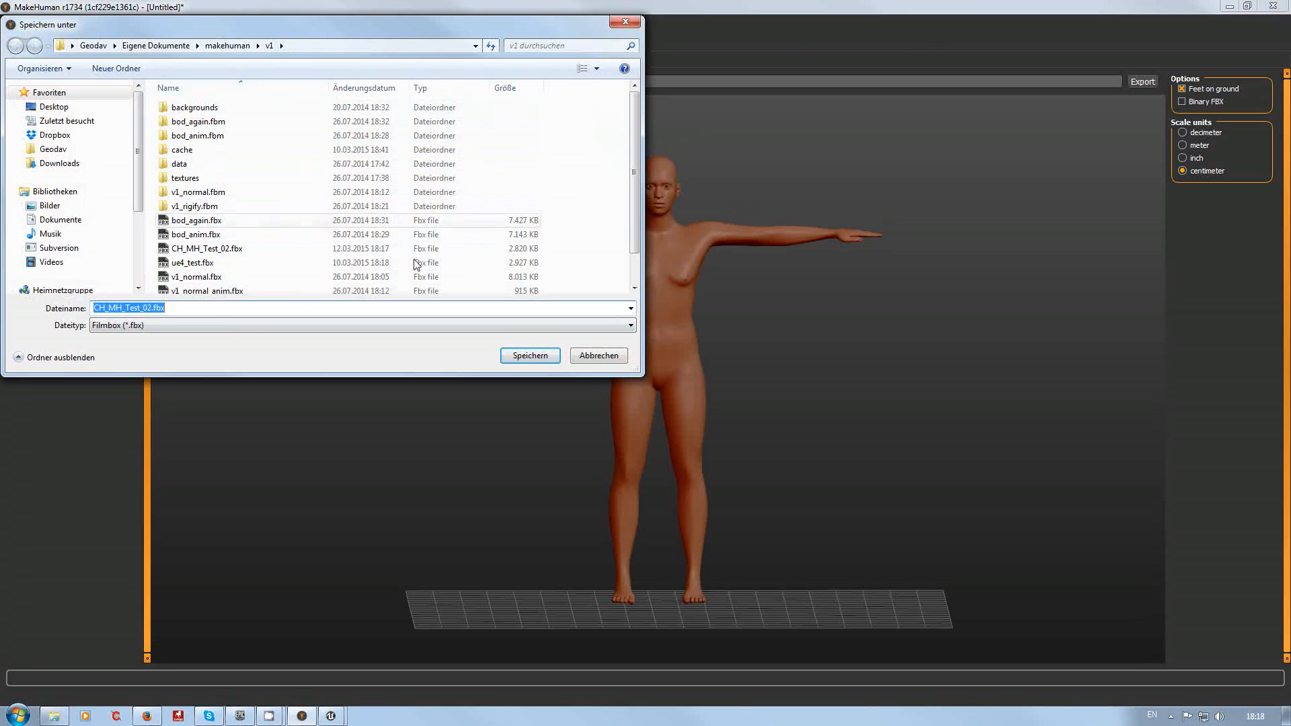
click(542, 358)
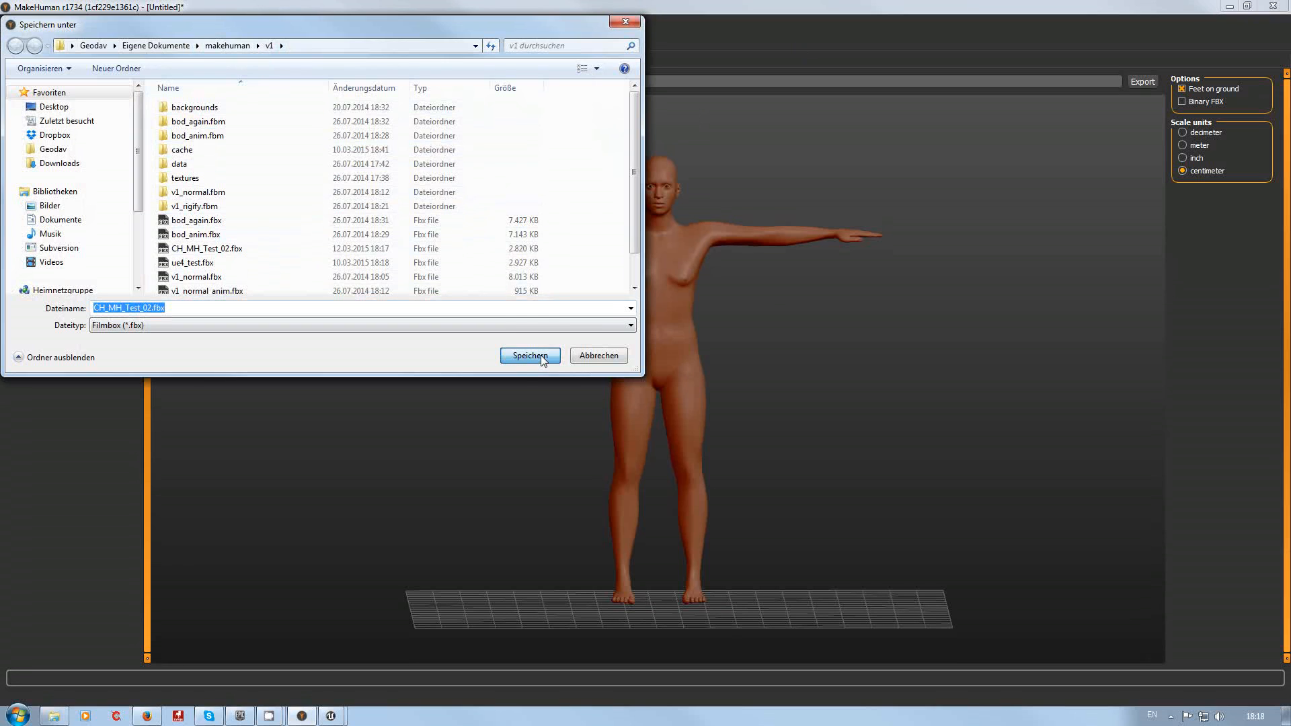
click(691, 364)
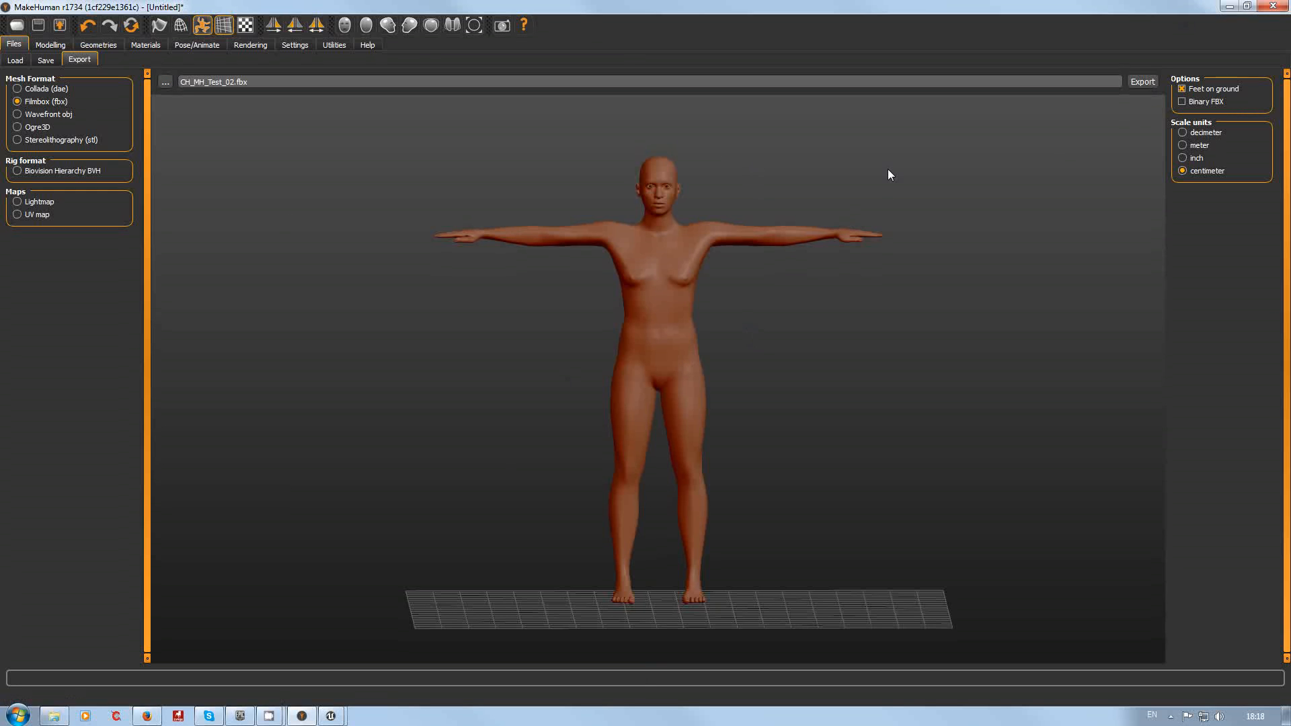
Step: Switch to Unreal Editor and reposition the Content Browser window
click(1229, 8)
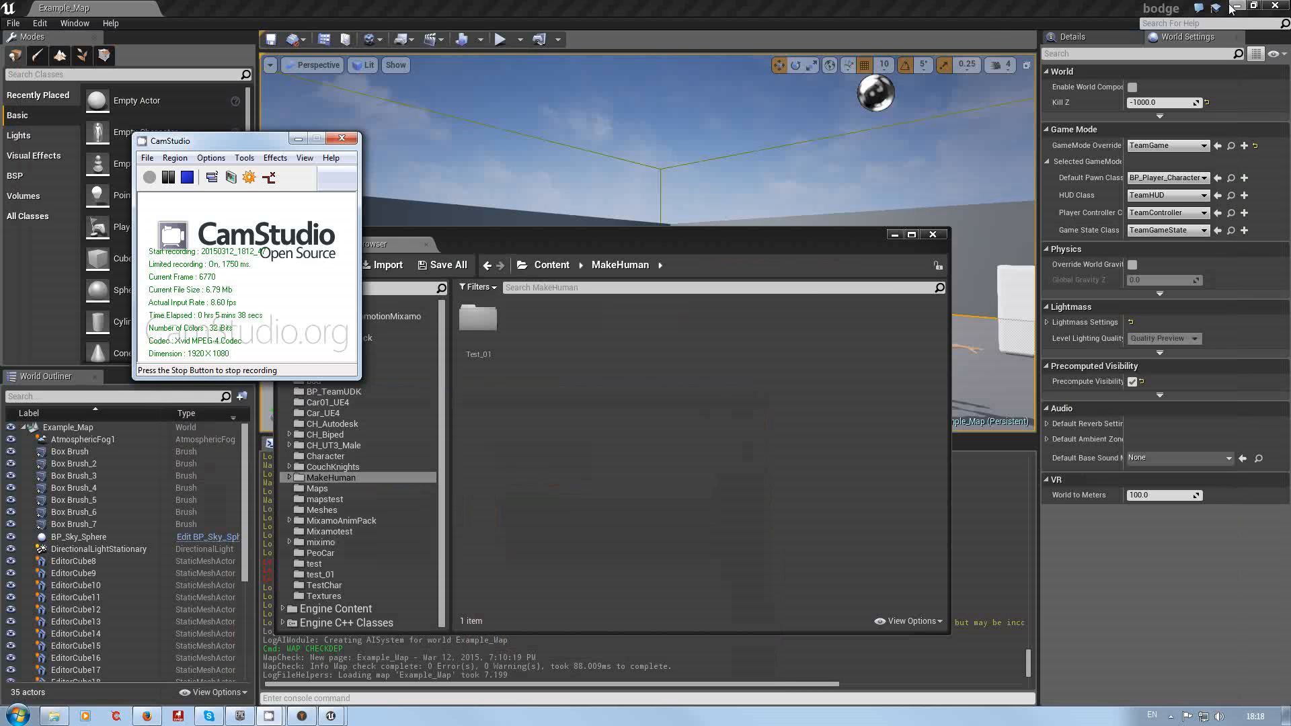
click(296, 140)
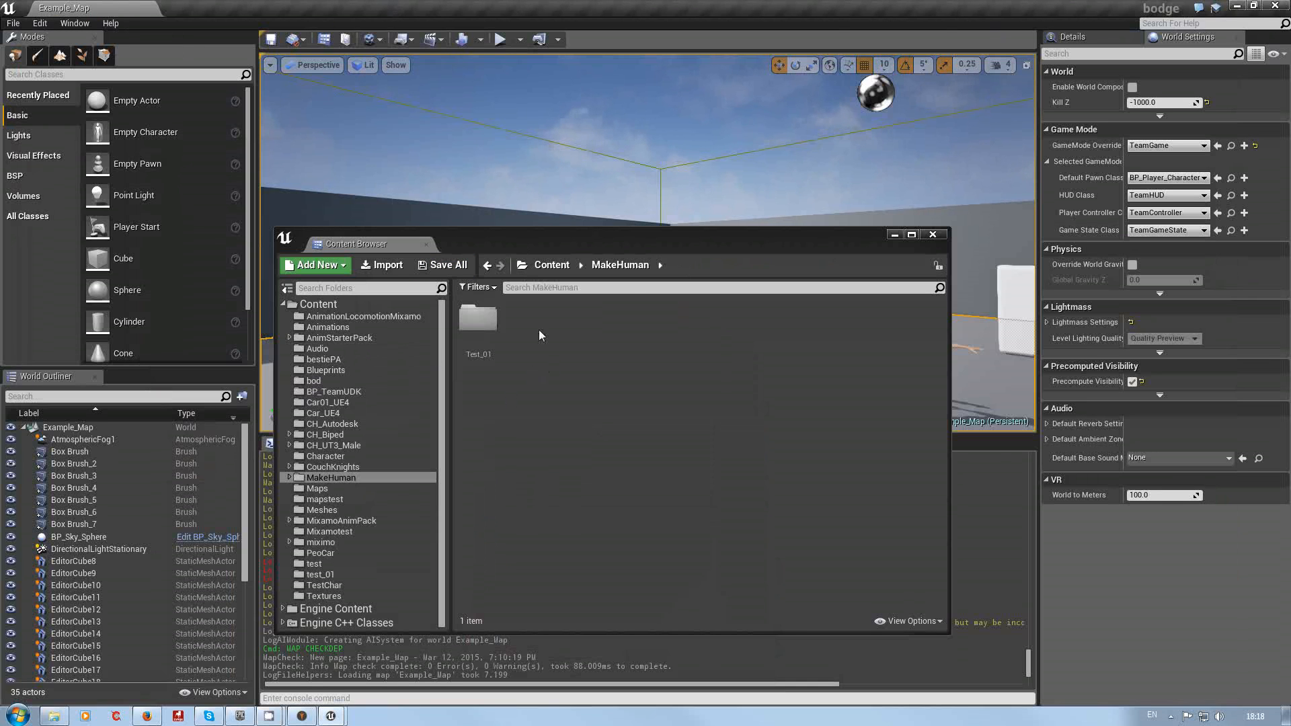
drag(595, 250, 649, 429)
right_drag(749, 354, 767, 354)
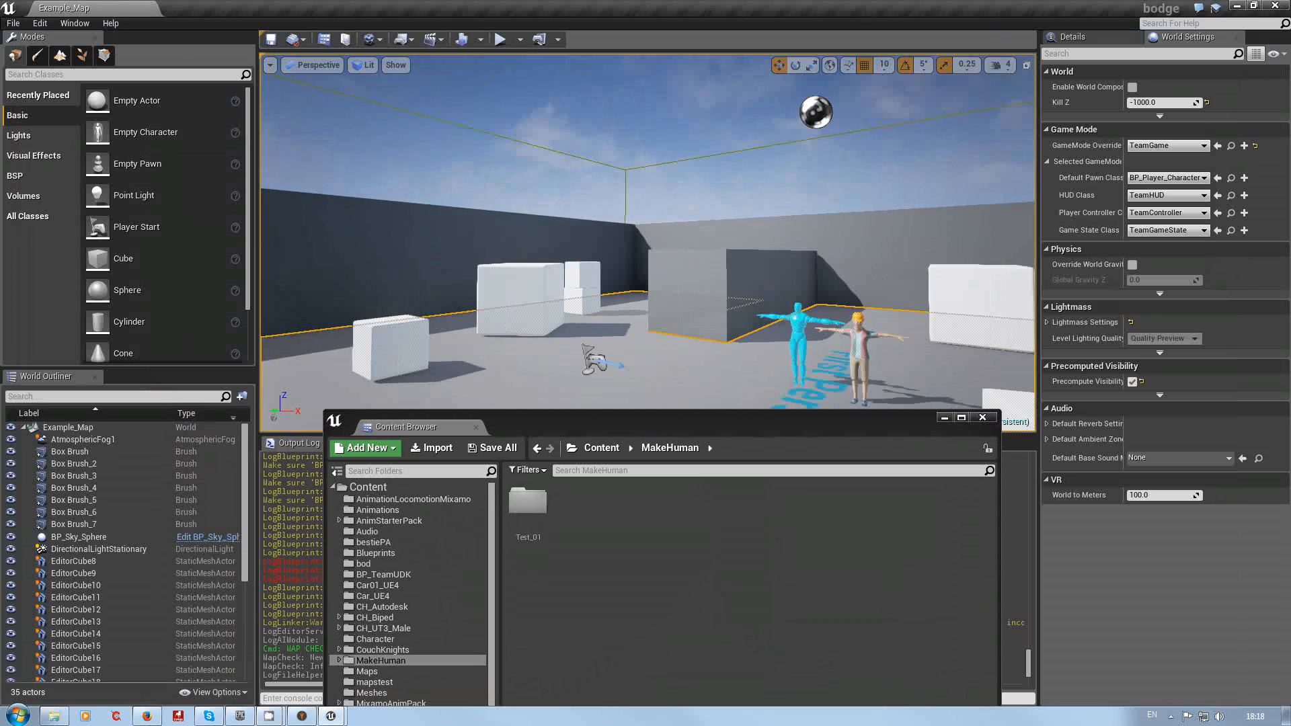
drag(768, 355, 800, 346)
drag(745, 412, 641, 202)
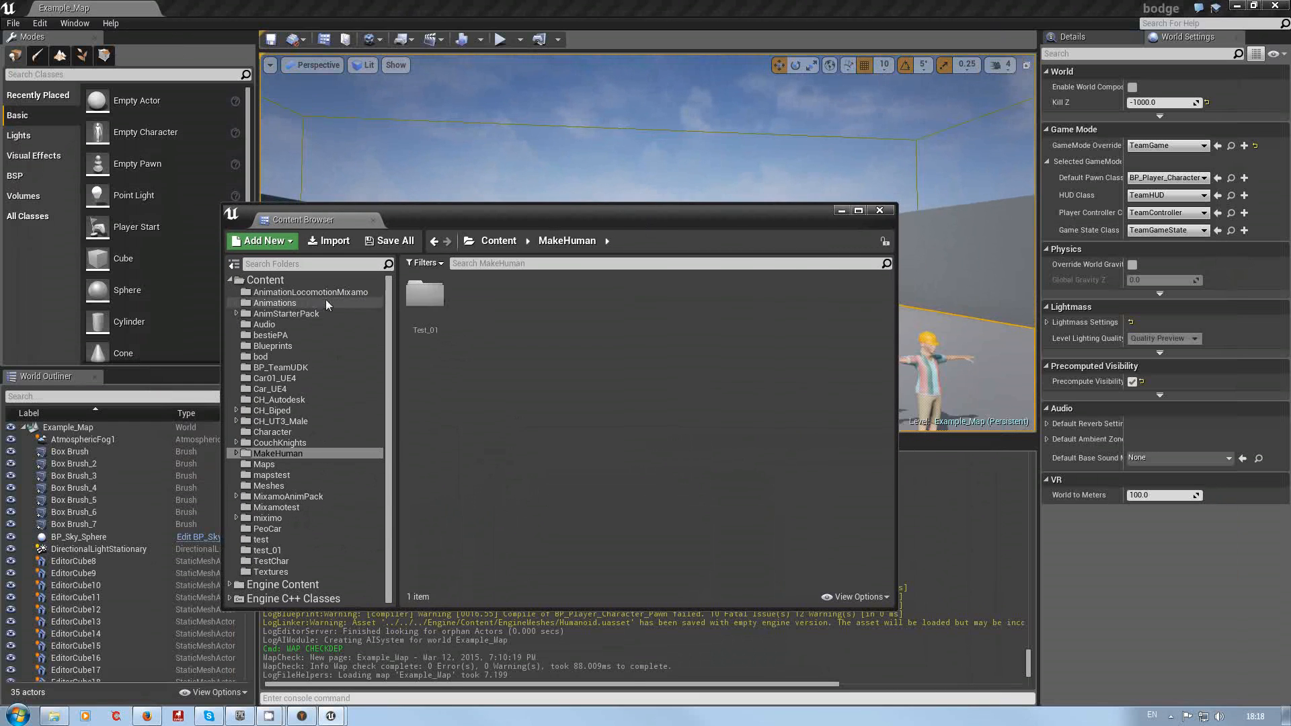
Step: Create a new folder named Test_02 inside the MakeHuman content folder
click(260, 304)
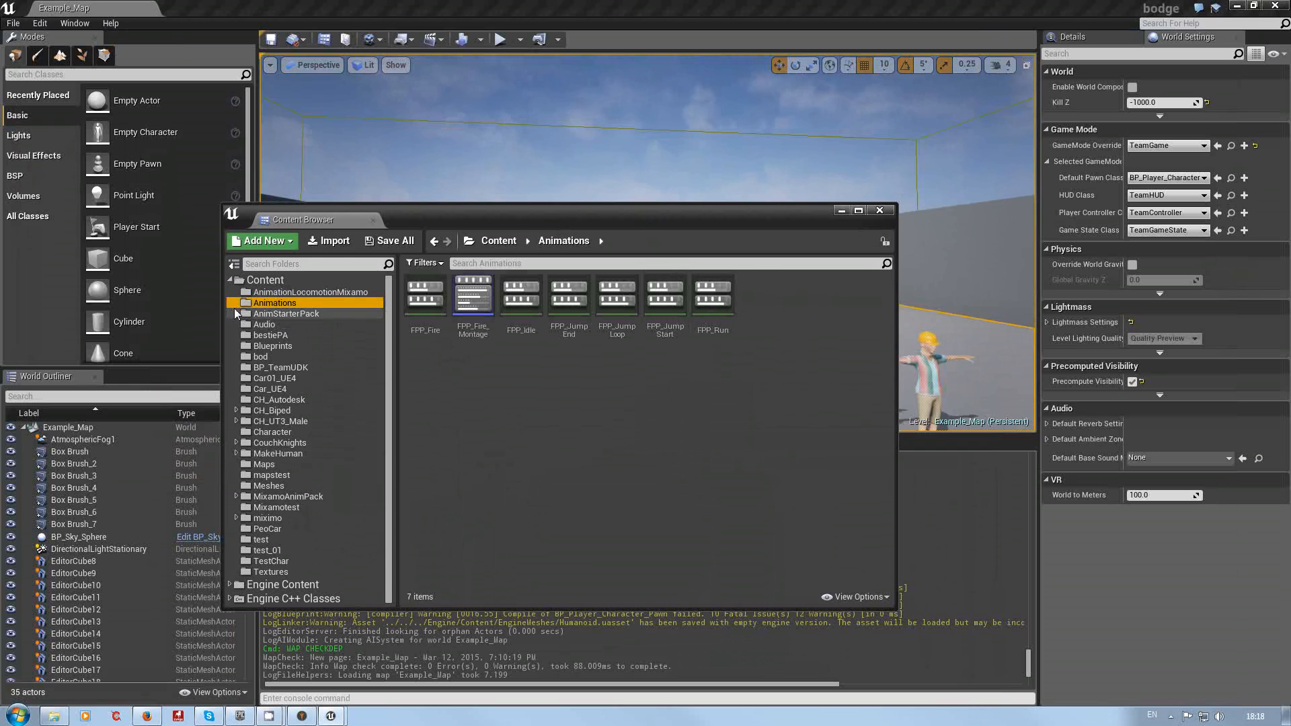
click(236, 313)
click(283, 314)
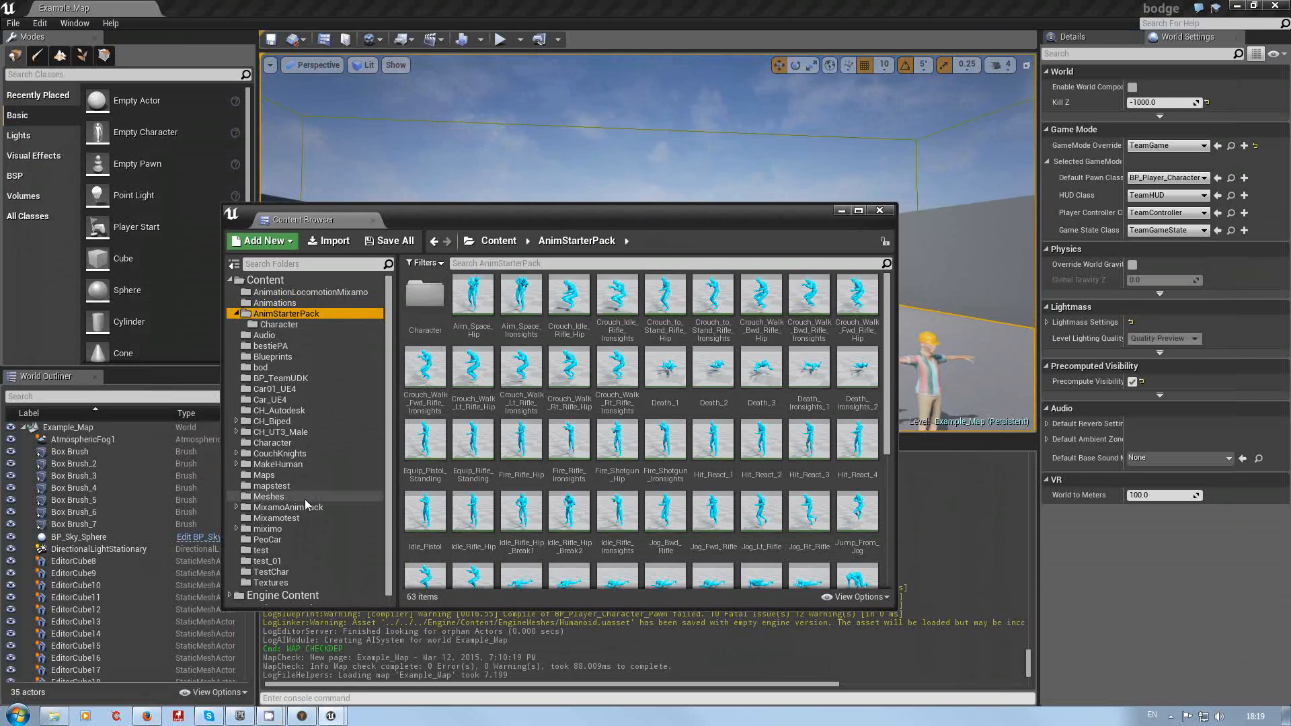
click(236, 463)
click(278, 464)
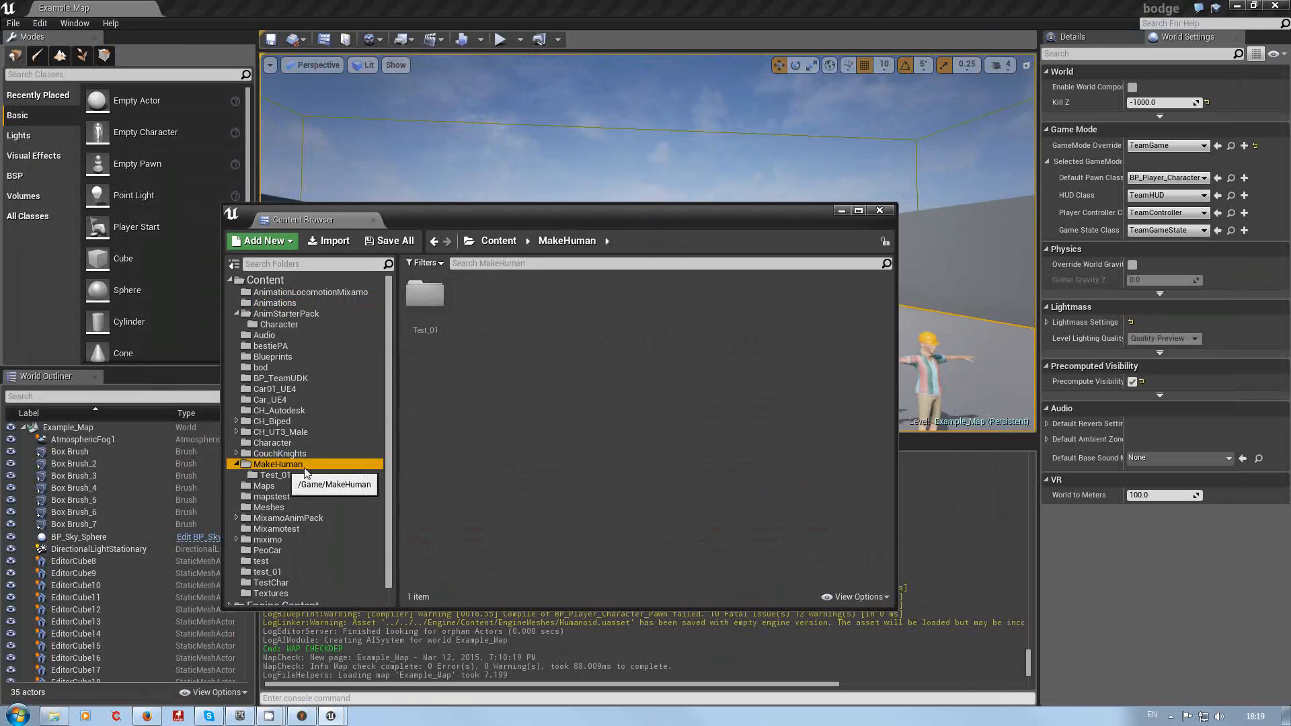
right_click(475, 372)
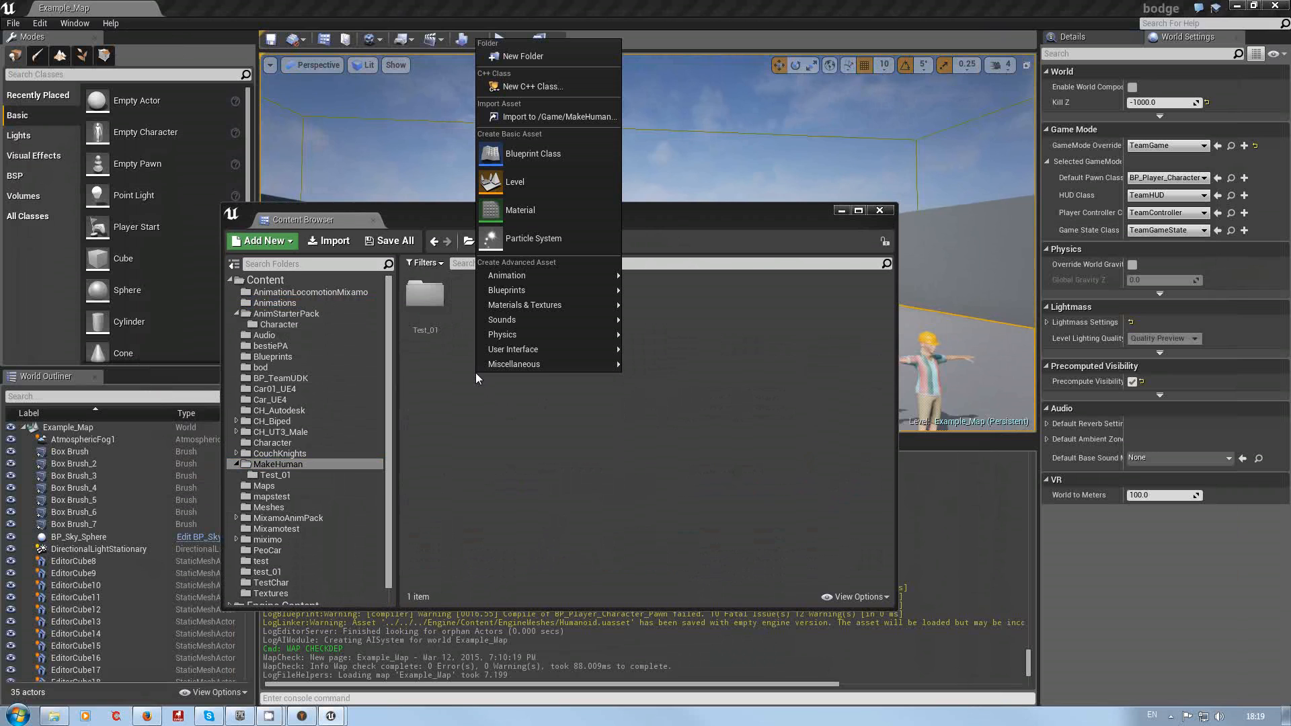
click(523, 54)
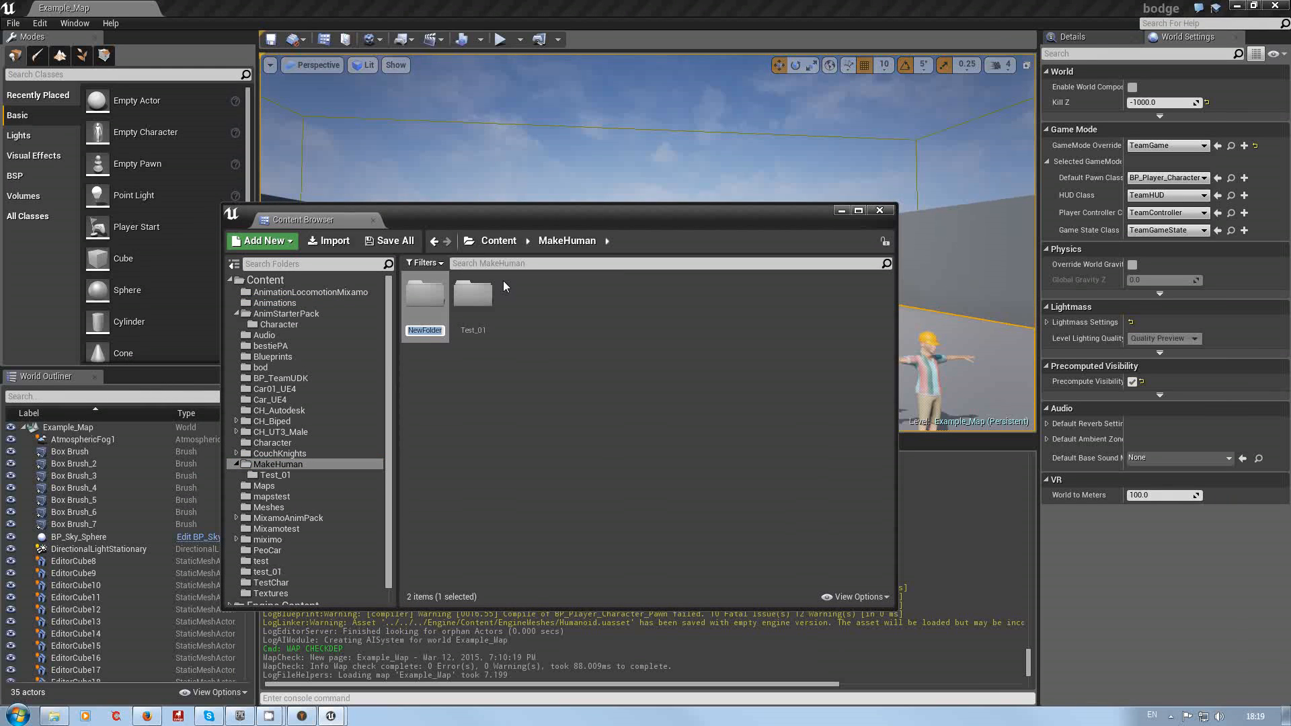
text(Test_02)
key(Return)
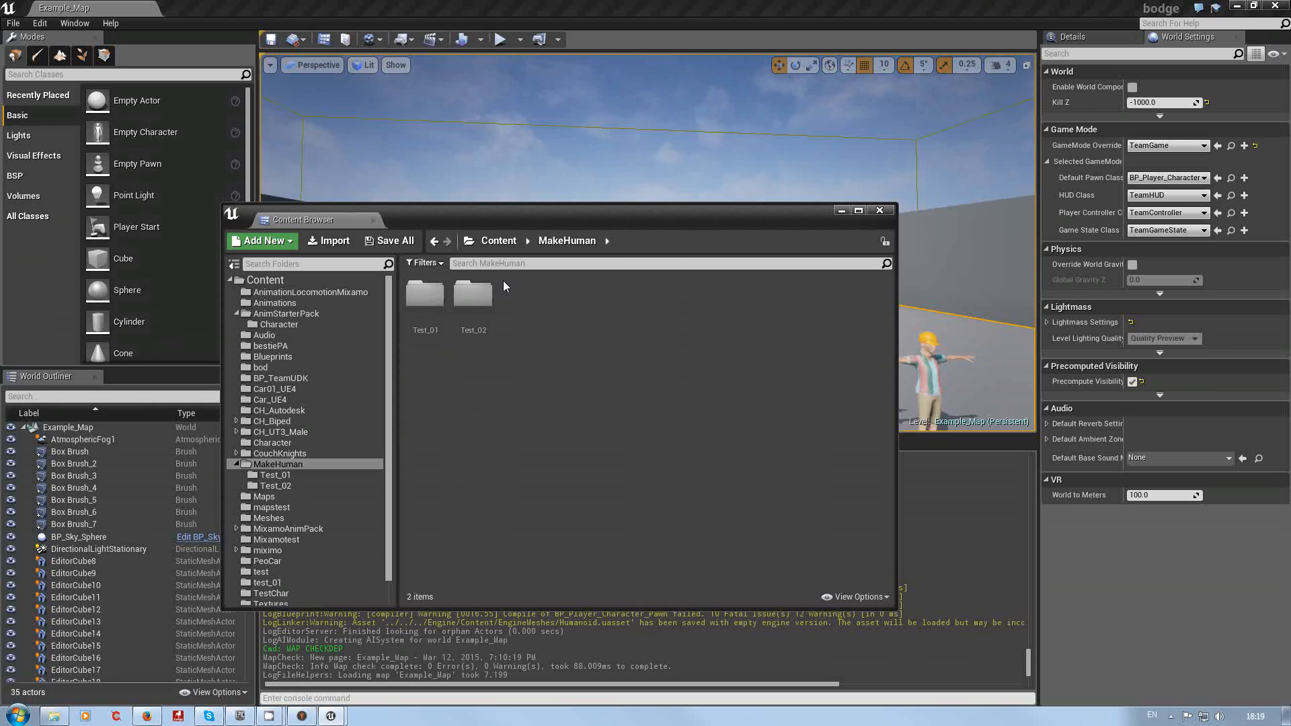
Step: Open the Test_02 folder and import the CH_MH_Test_02.fbx file into it
click(463, 303)
double_click(462, 303)
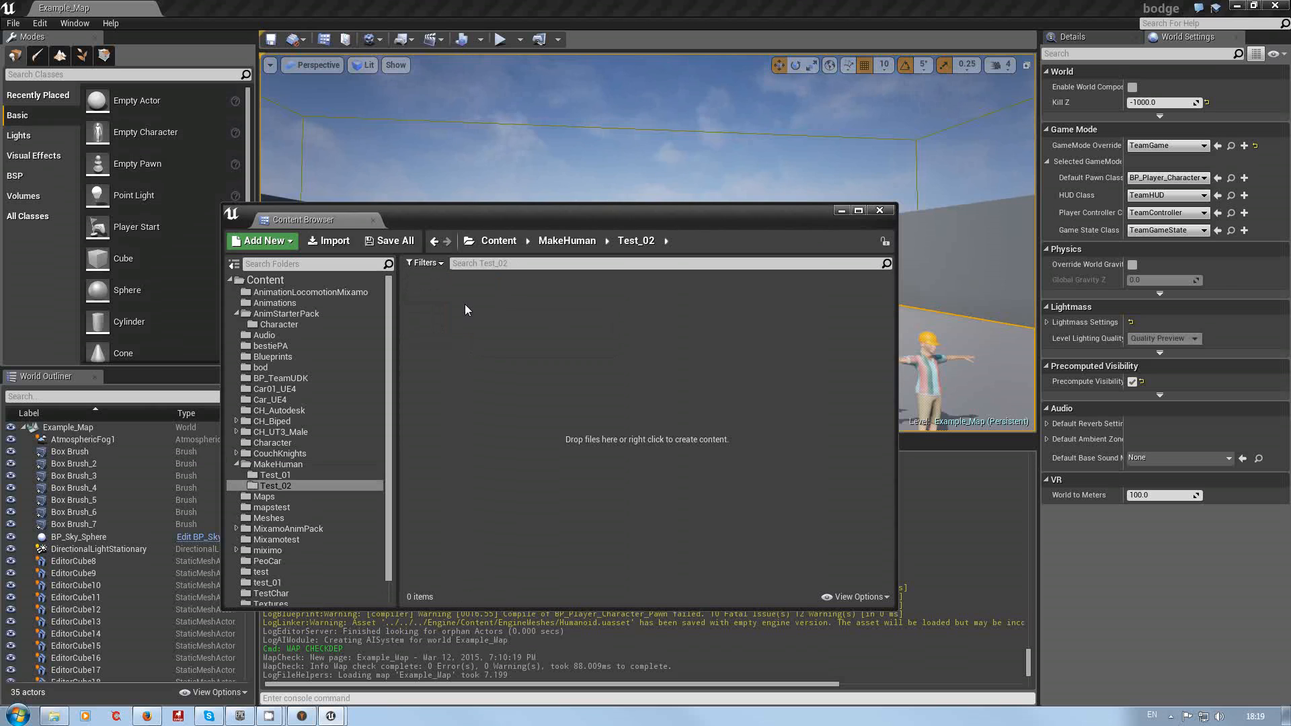
right_click(465, 304)
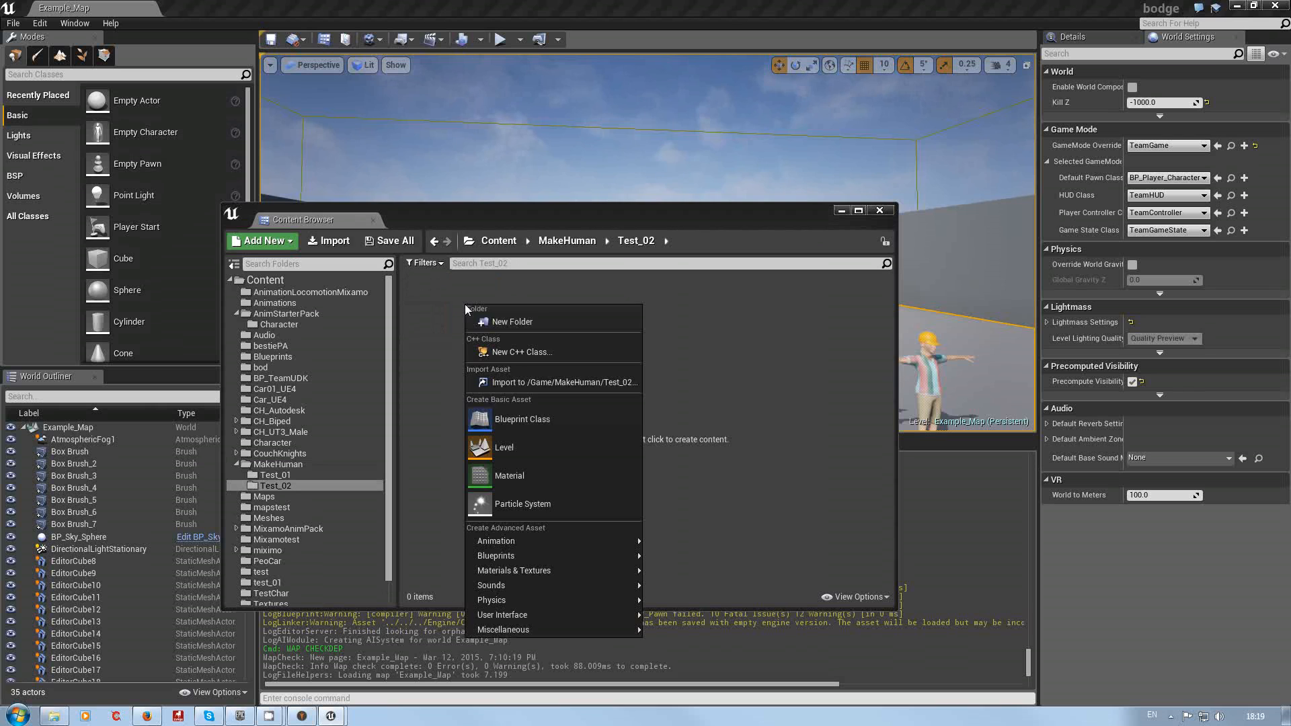
click(546, 382)
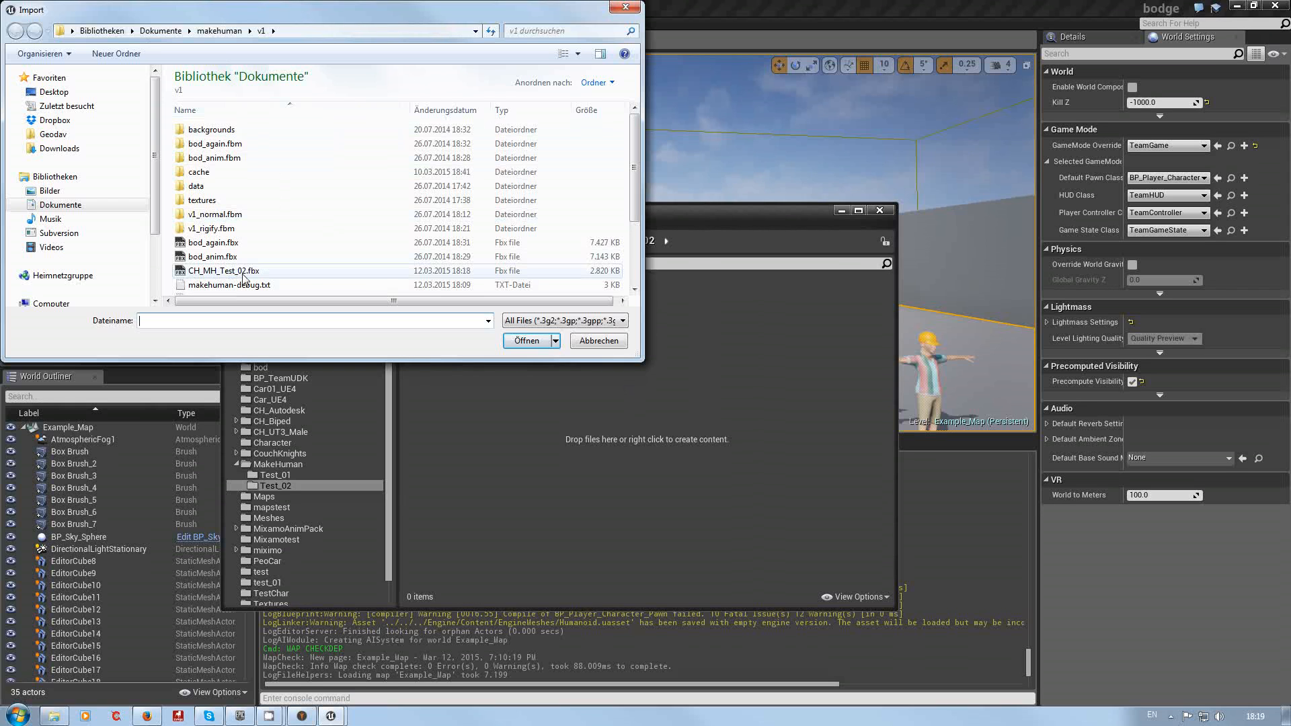
click(289, 272)
click(516, 343)
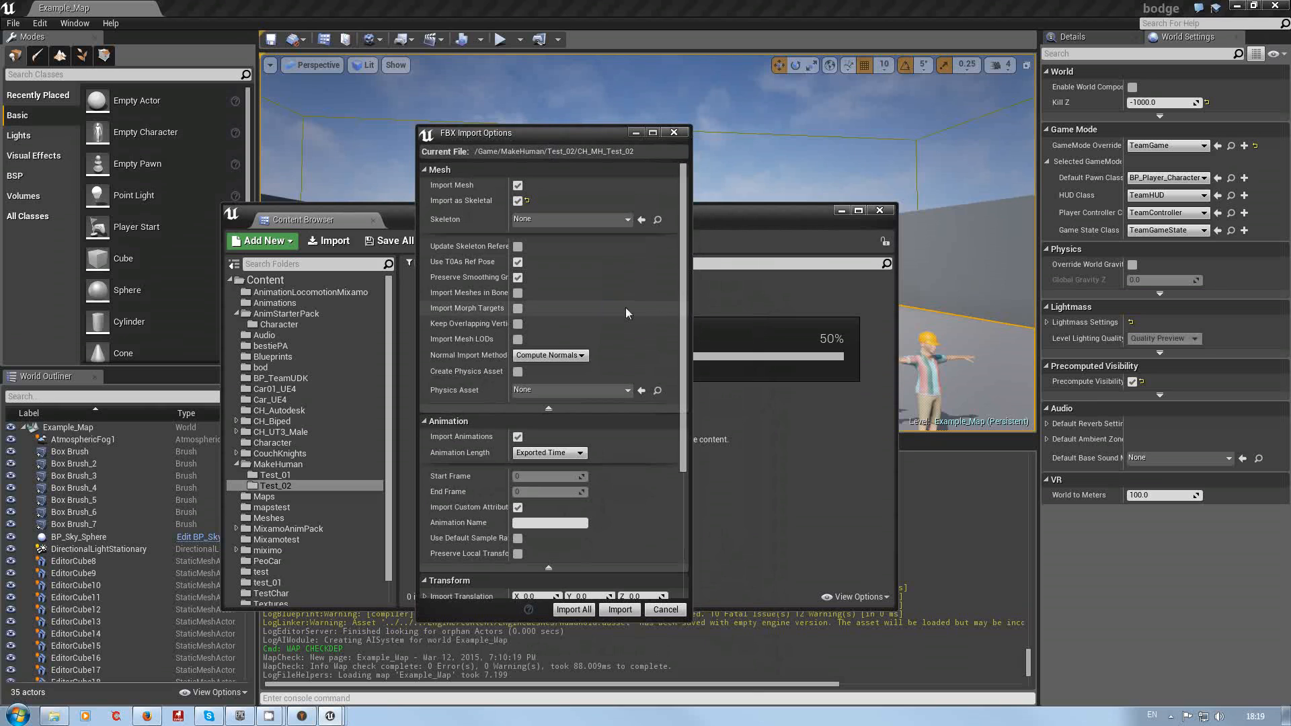
Step: Set the Normal Import Method in the FBX Import Options to Import Normals and Tangents
drag(510, 294, 560, 289)
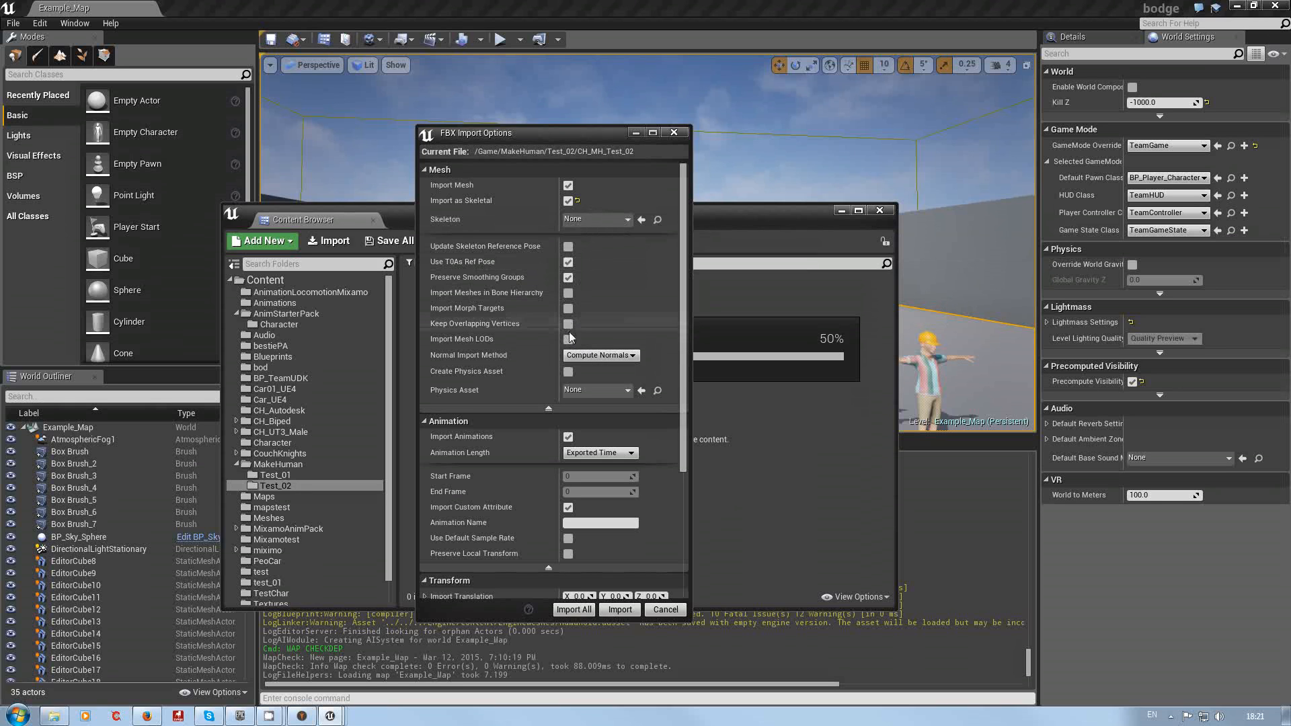
click(636, 355)
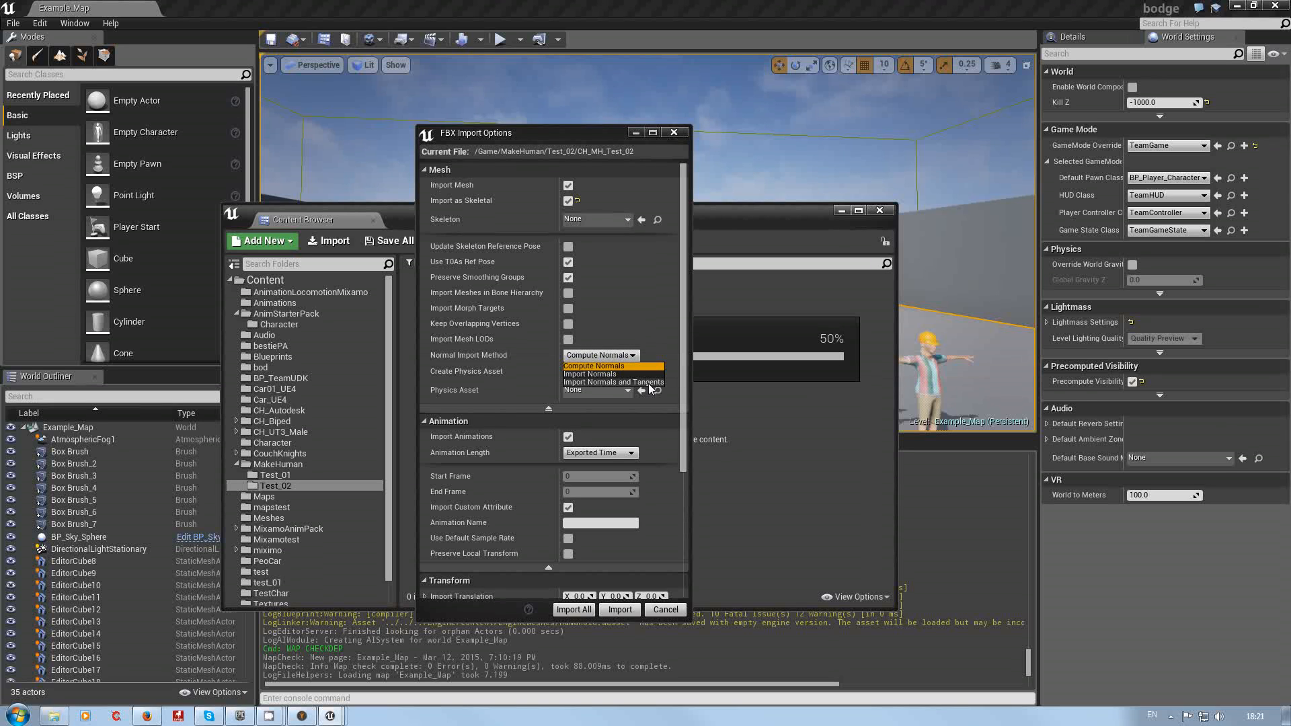
click(642, 382)
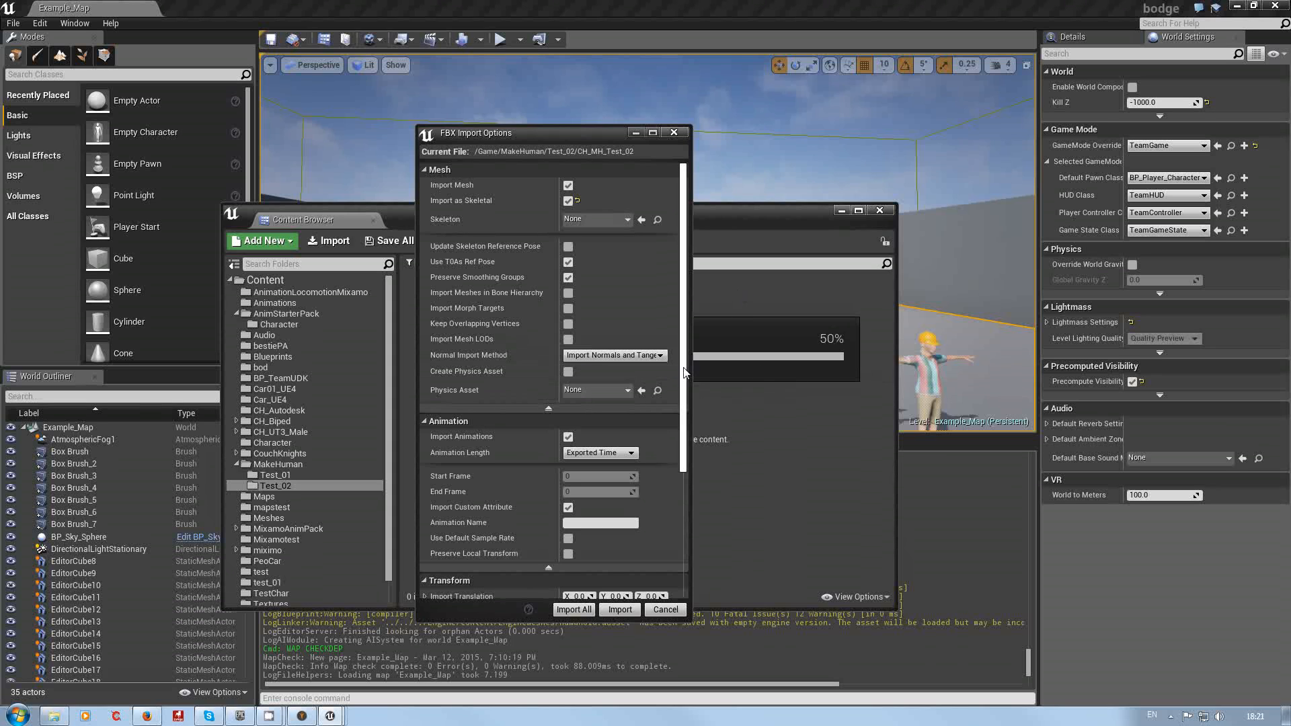
Step: Review the remaining mesh, animation, transform and material import options and import the FBX
drag(687, 368, 685, 474)
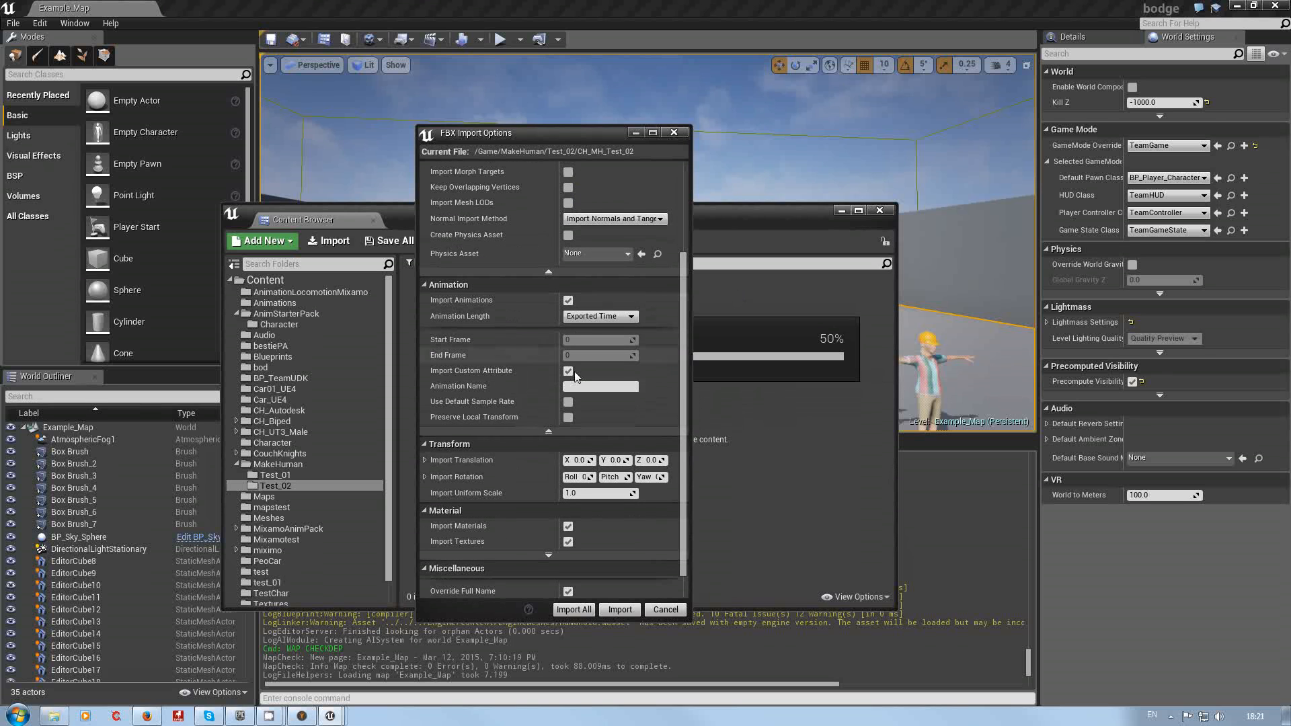
scroll(683, 392, down, 1)
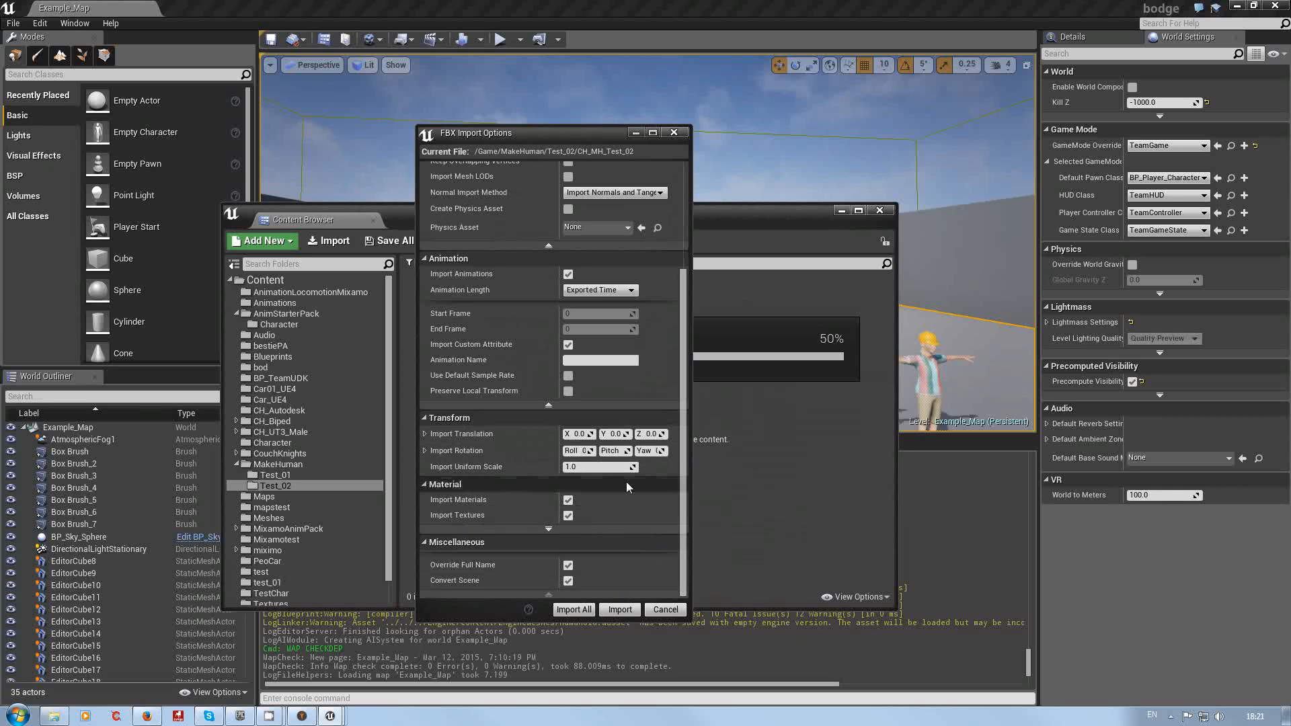
click(619, 609)
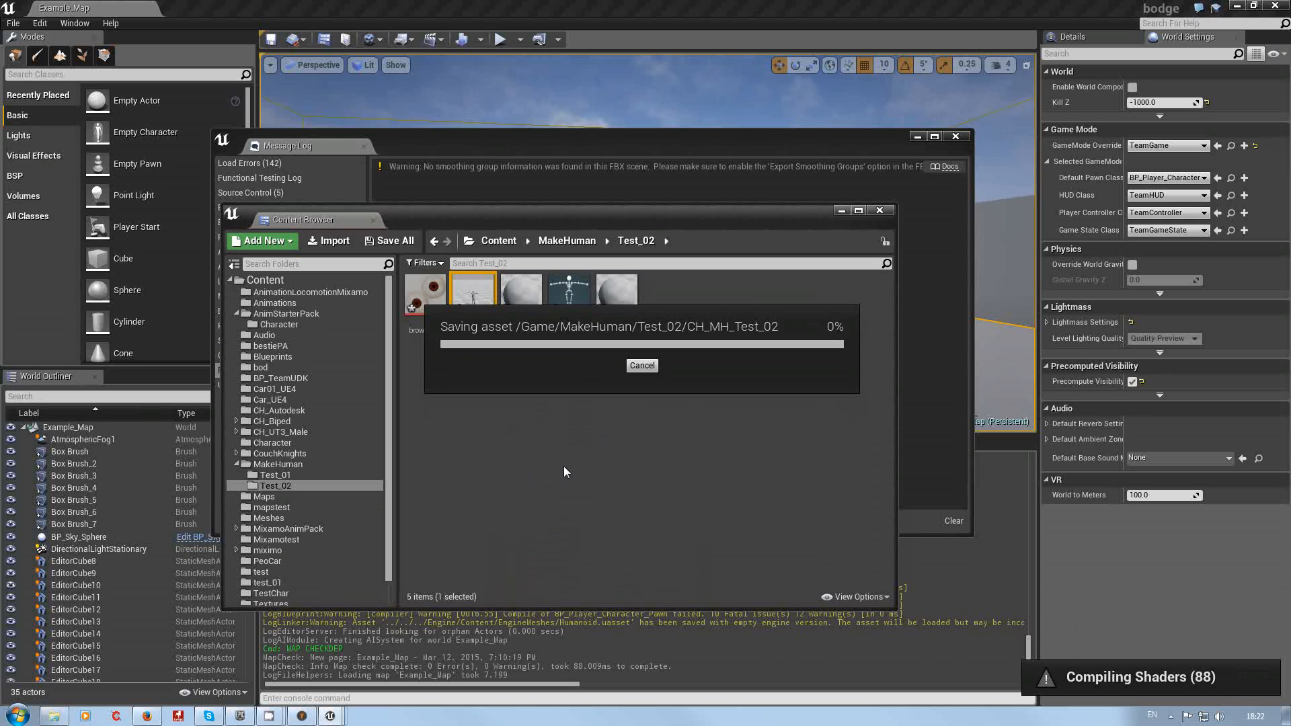
Step: Save all the newly imported Test_02 assets, including the mesh, skeleton, materials and texture
click(382, 244)
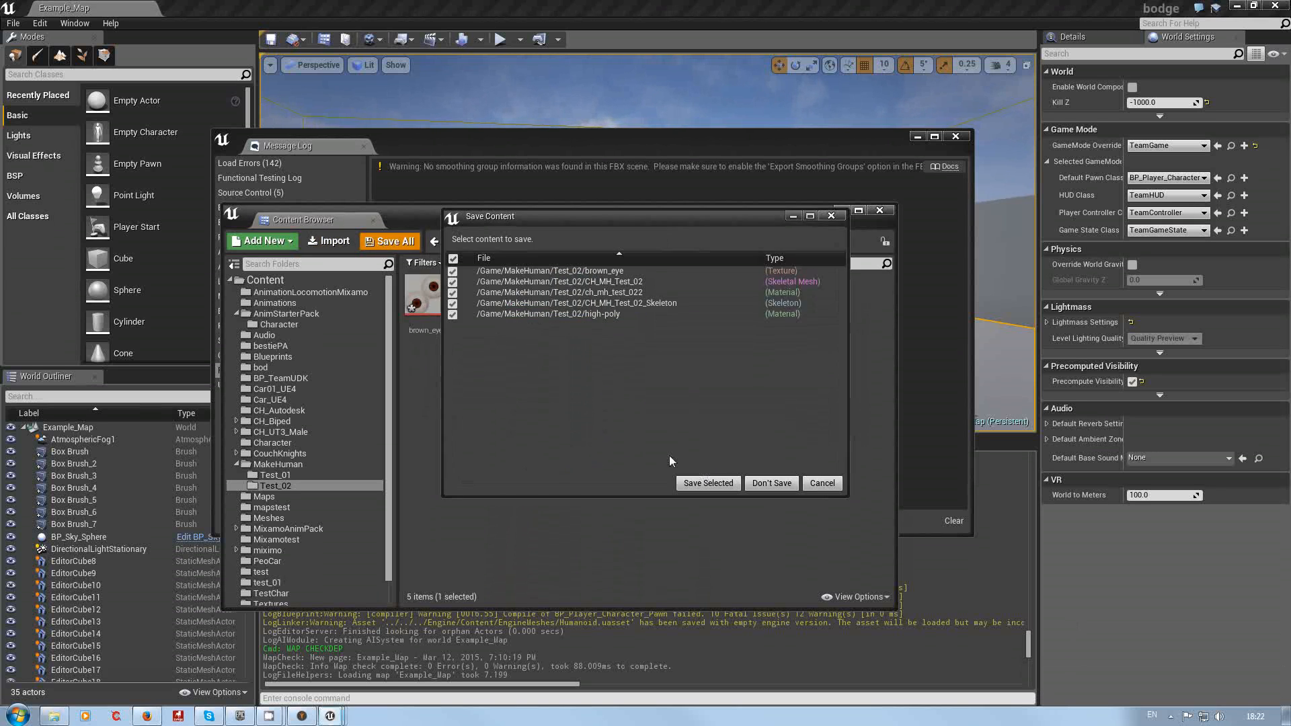
click(707, 483)
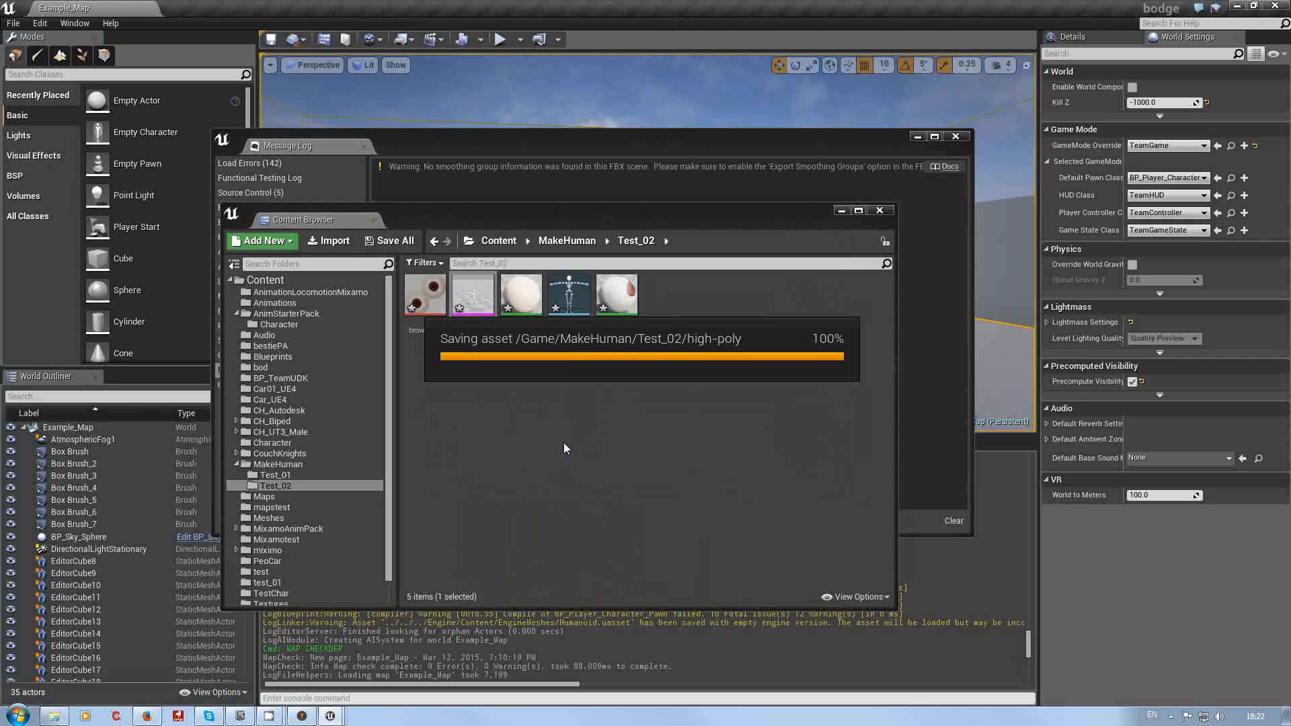
Step: Close the Message Log window that opened after the import
click(472, 293)
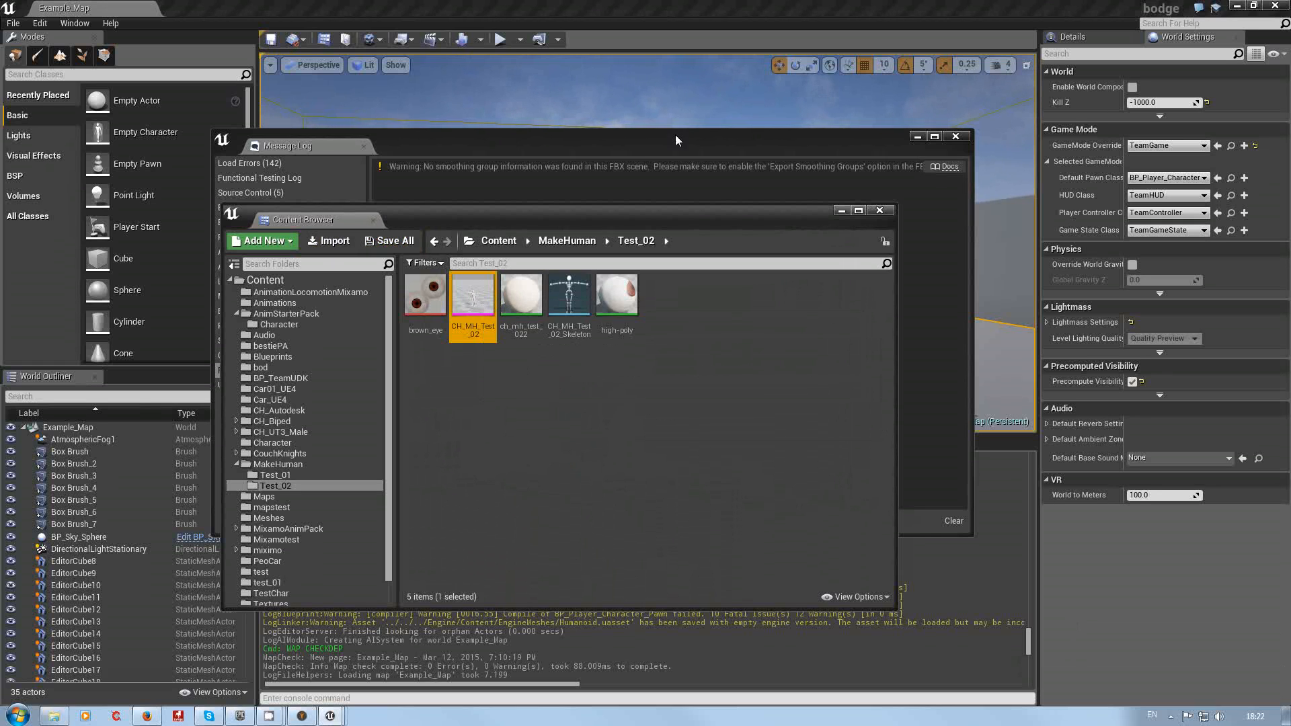
click(638, 144)
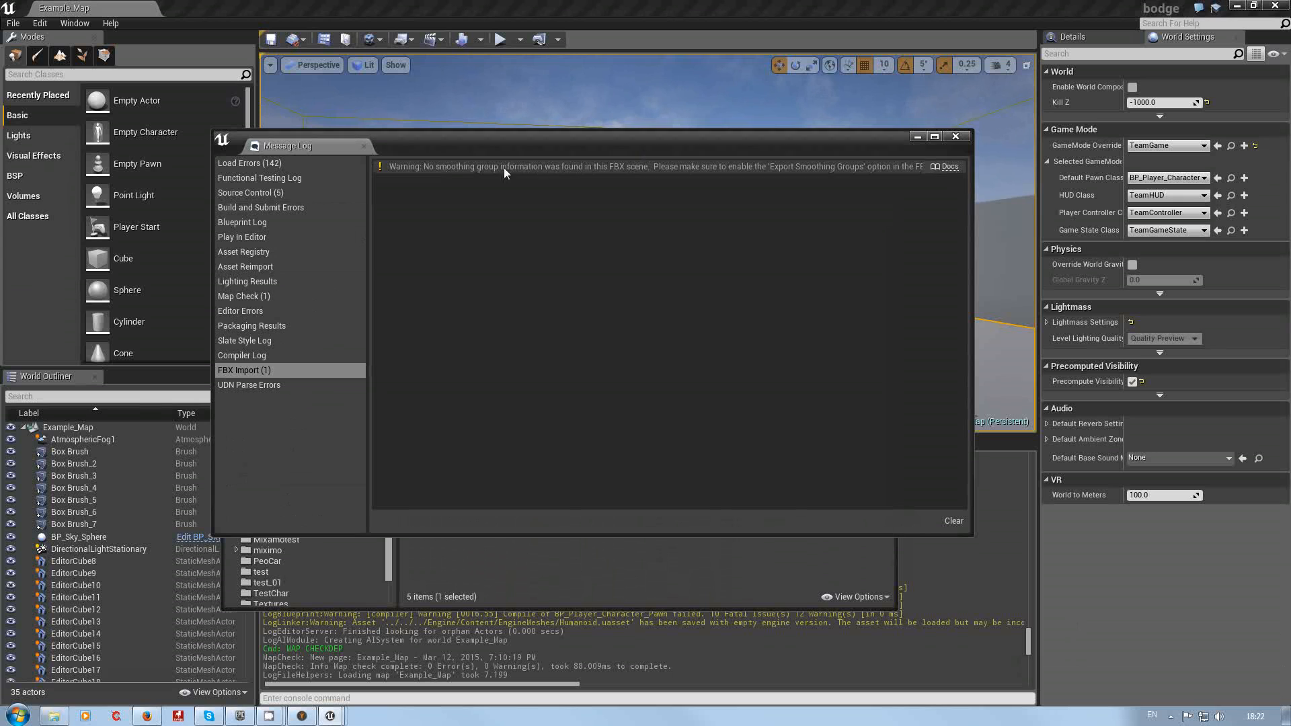
click(954, 137)
click(590, 438)
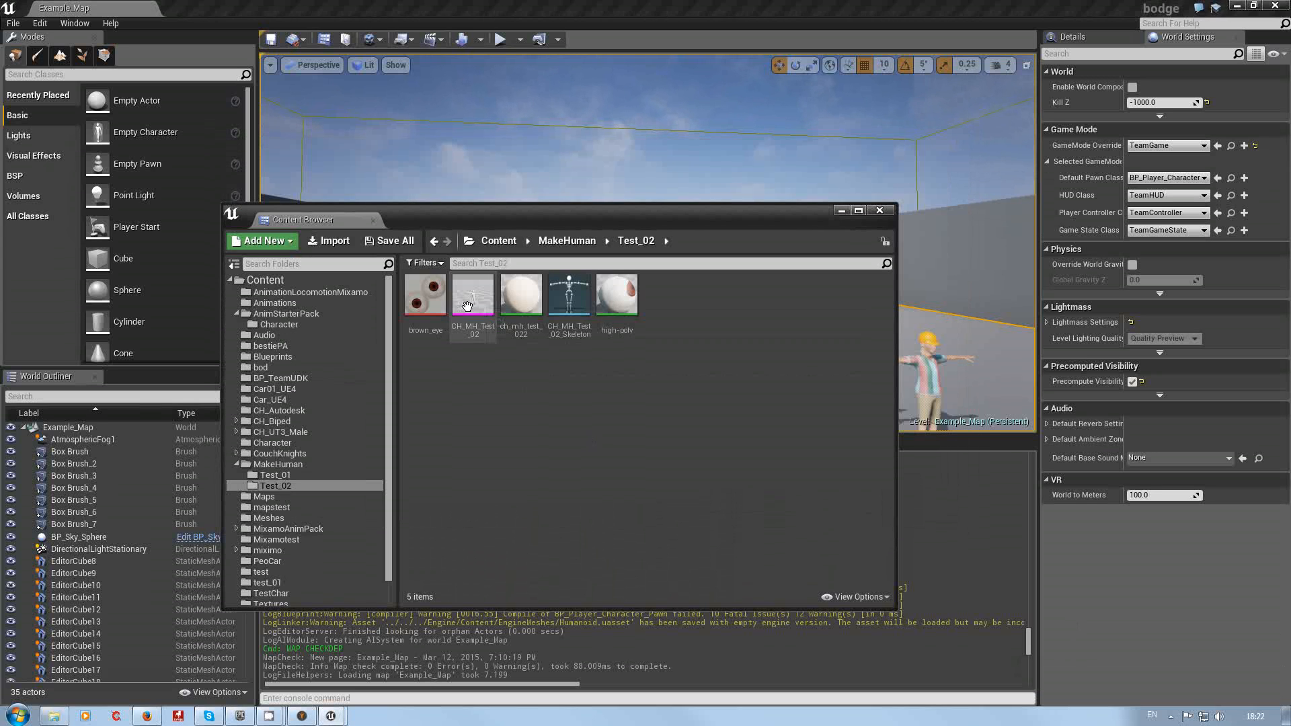
click(468, 305)
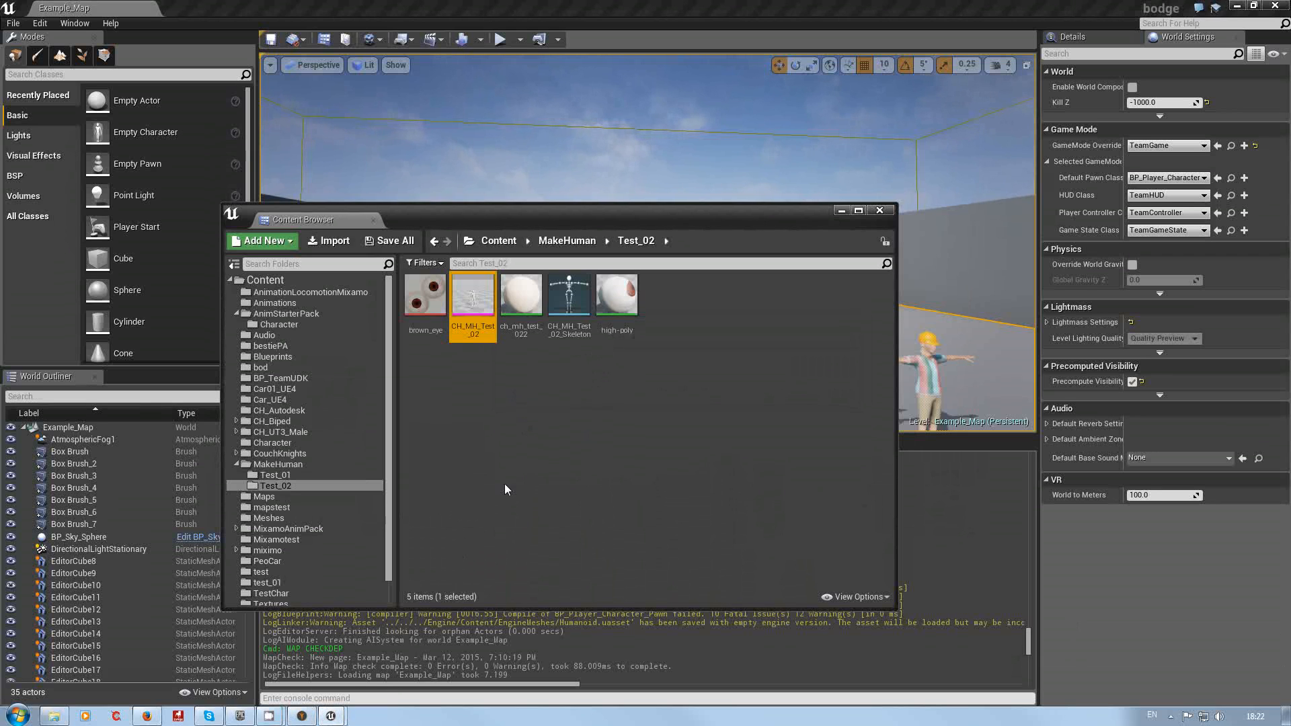
mouse_move(677, 220)
mouse_down()
mouse_move(664, 376)
mouse_move(663, 216)
mouse_up()
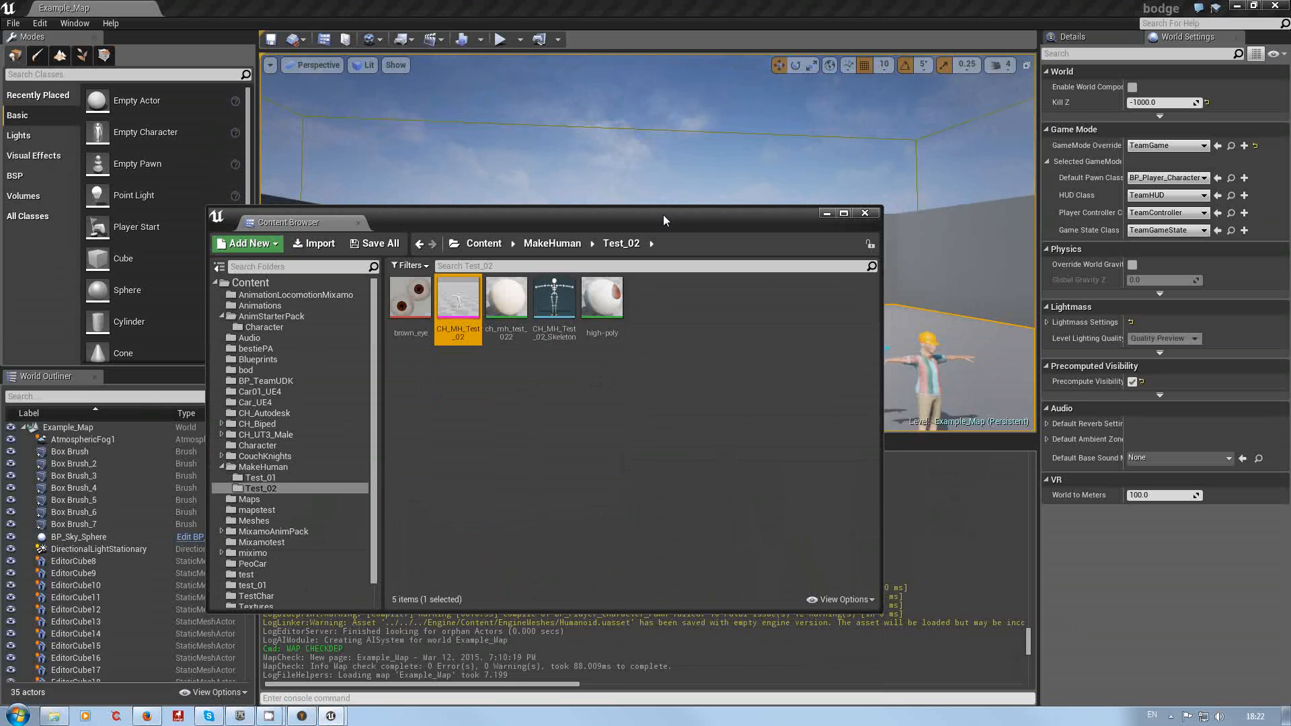
right_click(455, 300)
mouse_move(551, 323)
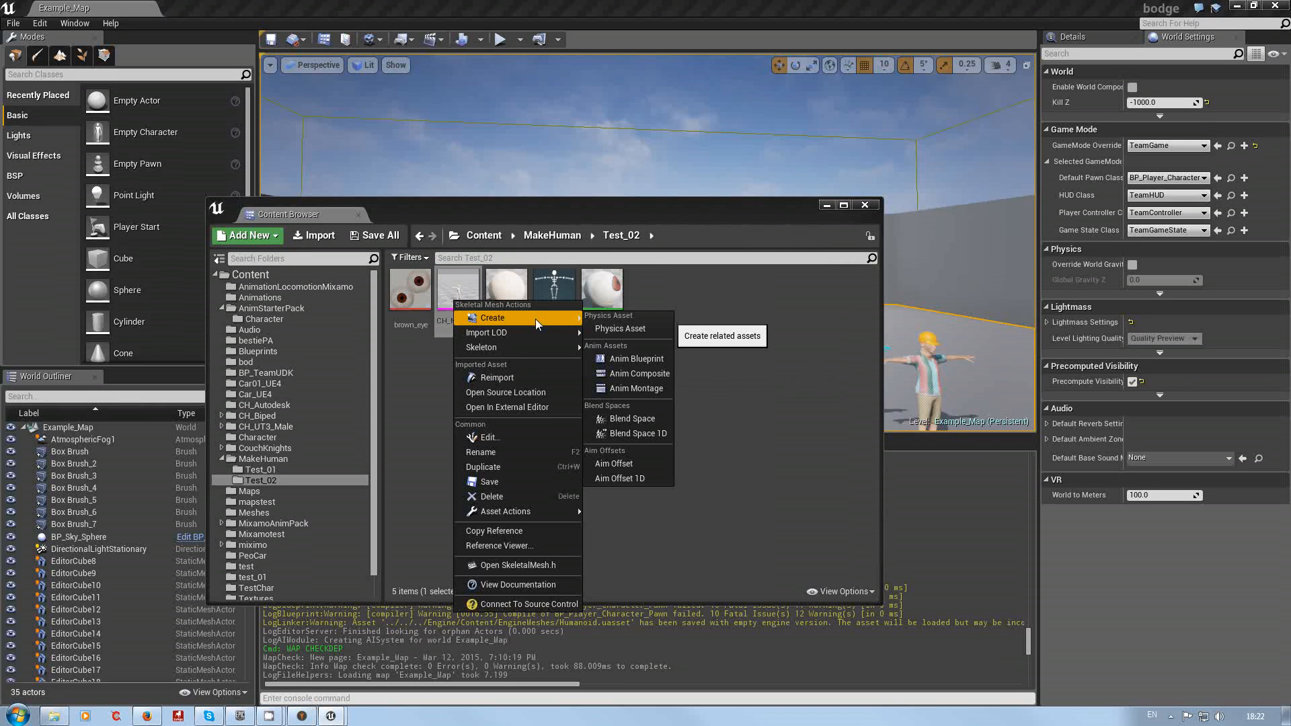
mouse_move(518, 347)
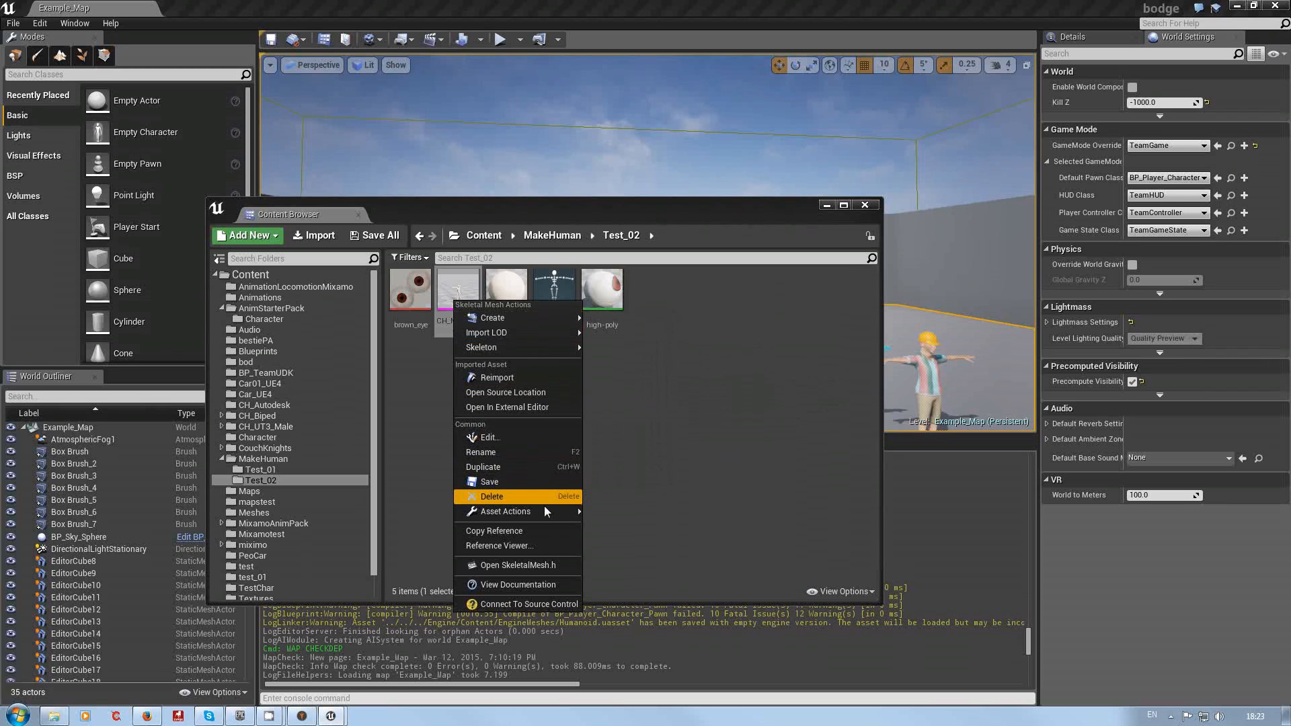
mouse_move(543, 510)
click(668, 425)
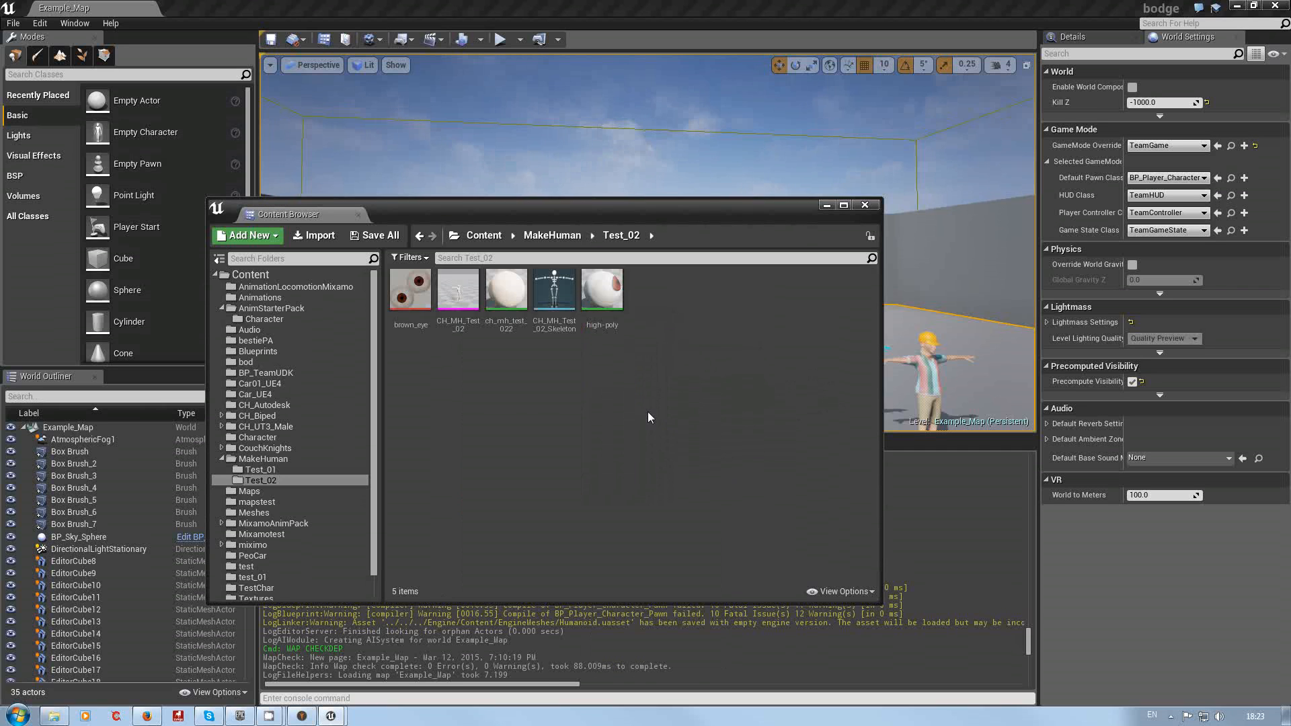
Step: Open the CH_MH_Test_02 skeletal mesh in its editor and inspect the character in the preview viewport
double_click(462, 294)
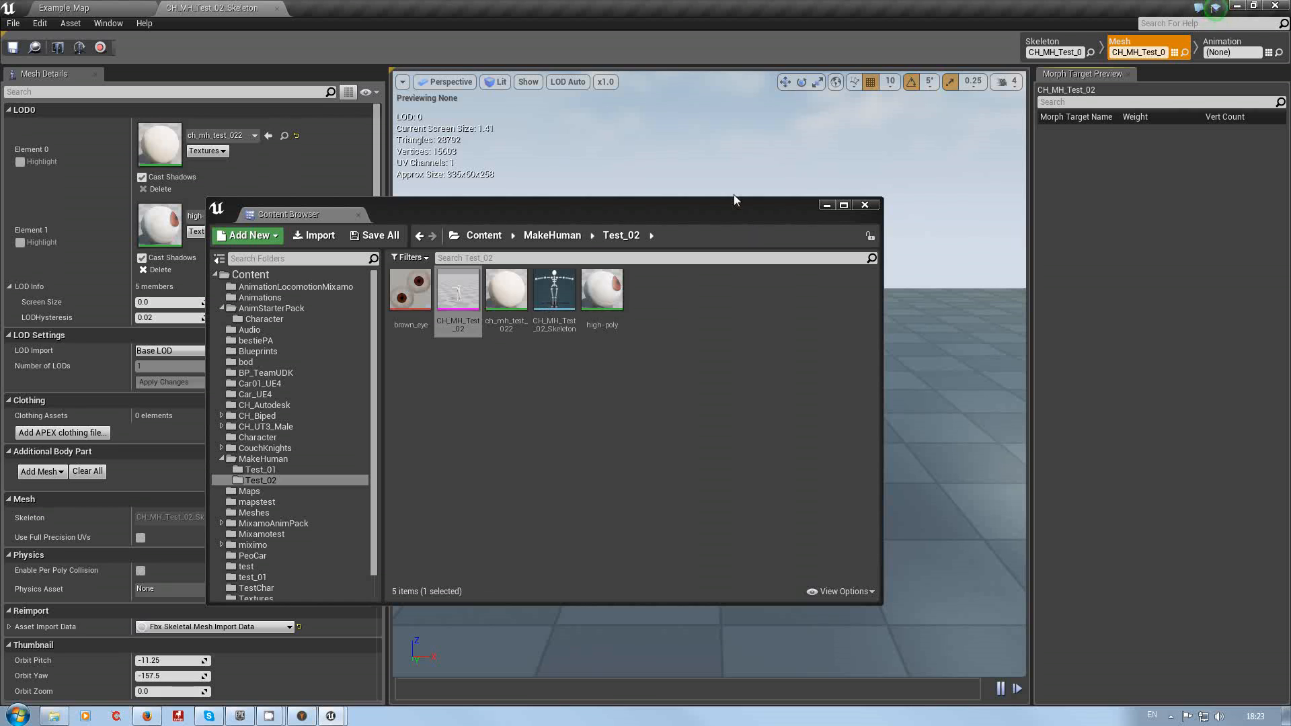
click(826, 205)
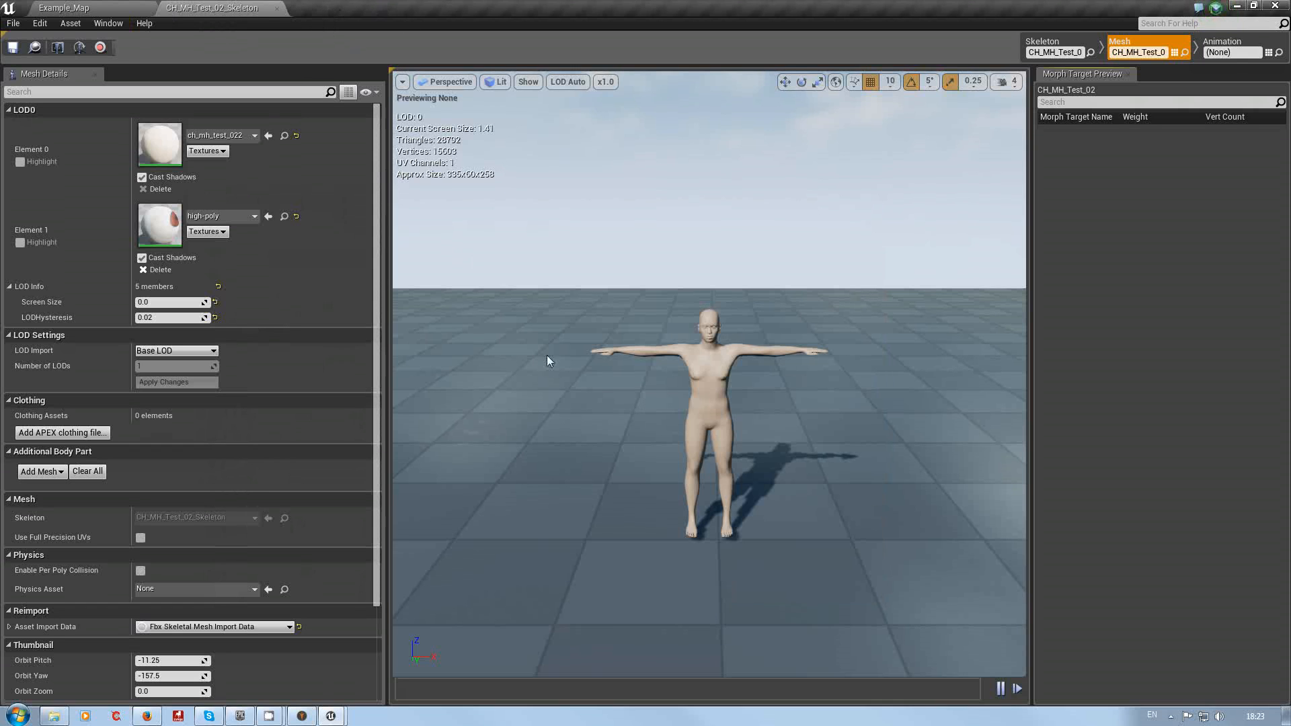
drag(601, 435, 600, 379)
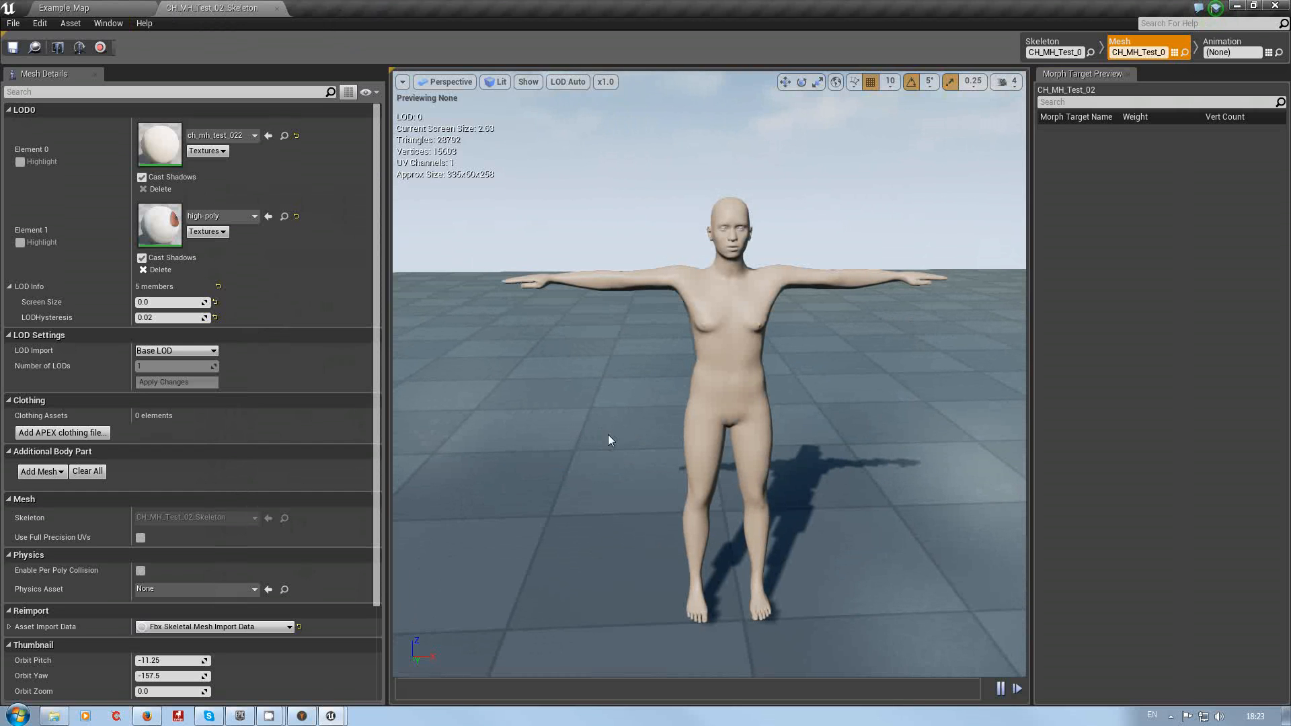
drag(588, 416, 587, 456)
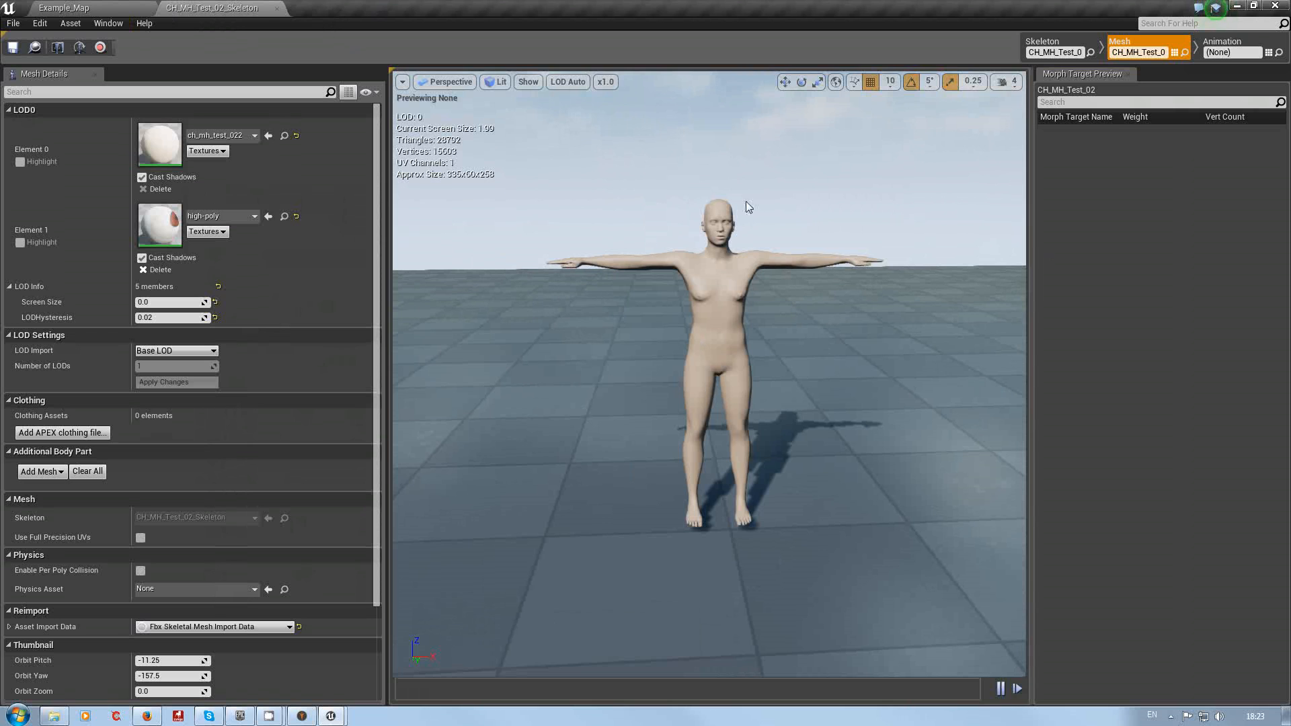
drag(733, 285, 733, 231)
Step: Resize and reposition the mesh editor window and zoom in on the character's head to check it
drag(253, 14, 247, 42)
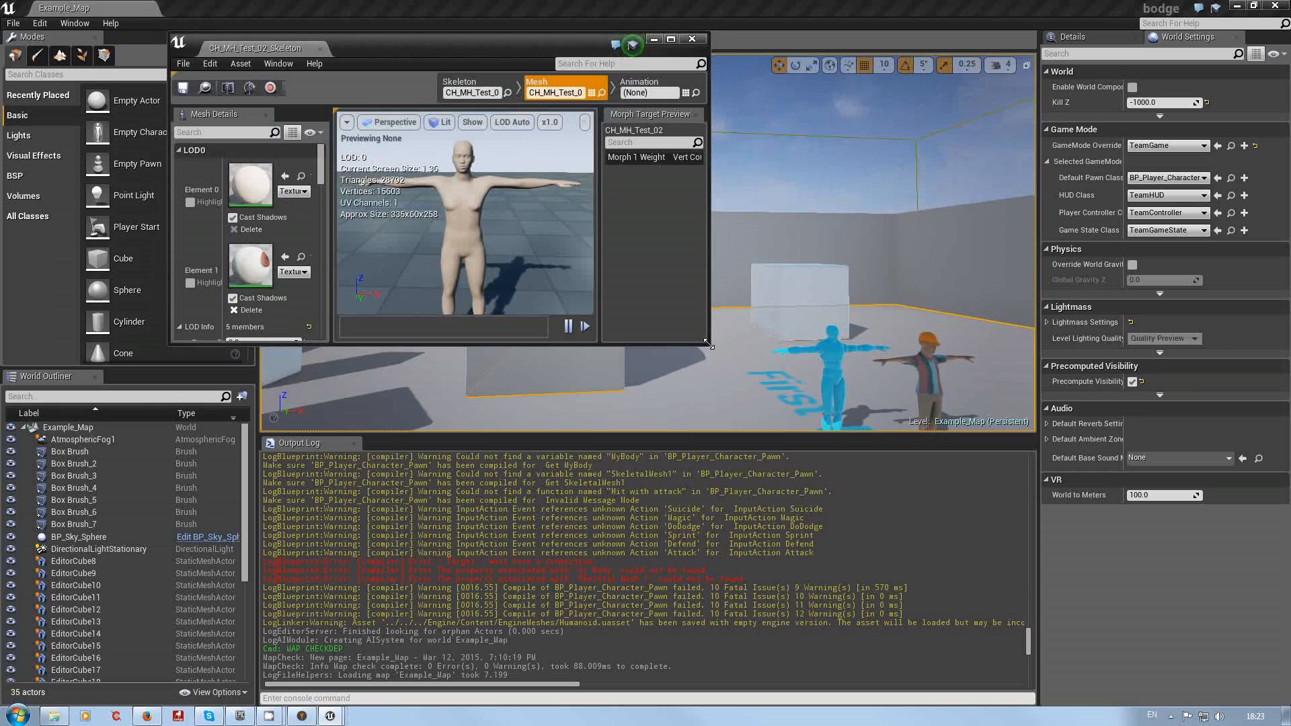
drag(710, 345, 1048, 603)
drag(577, 47, 494, 81)
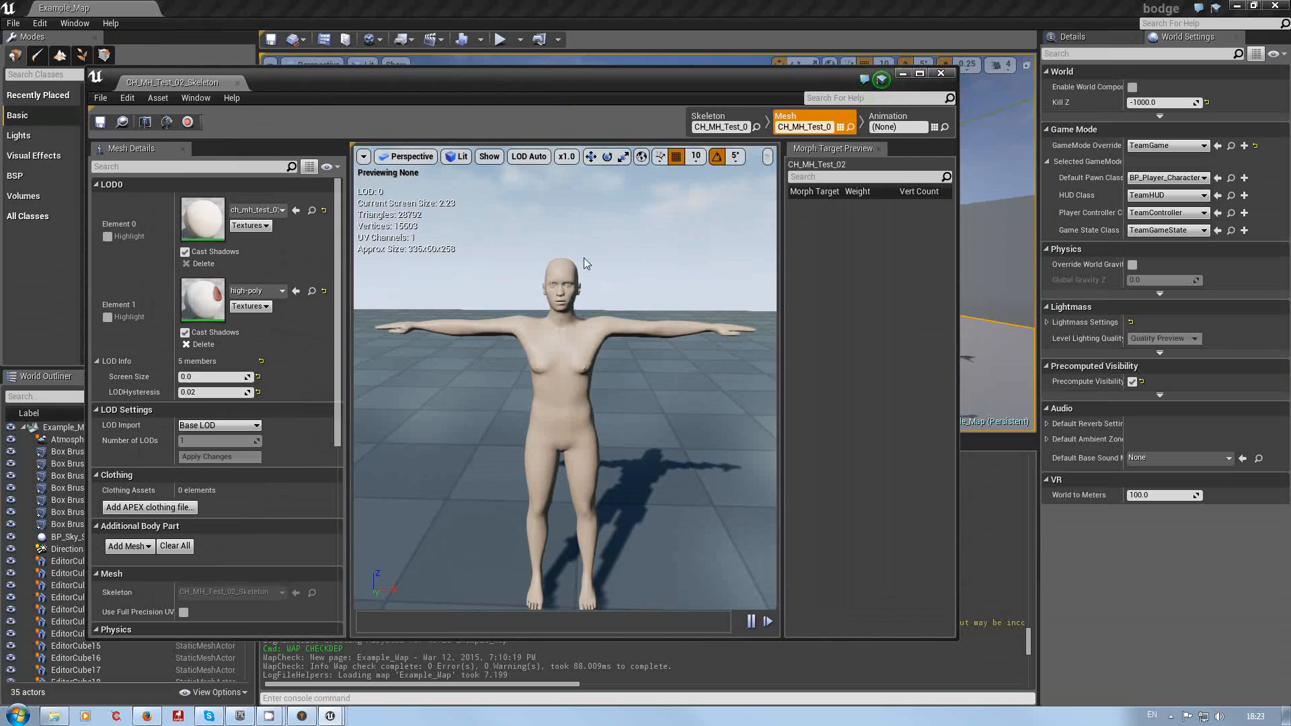
drag(614, 306, 603, 214)
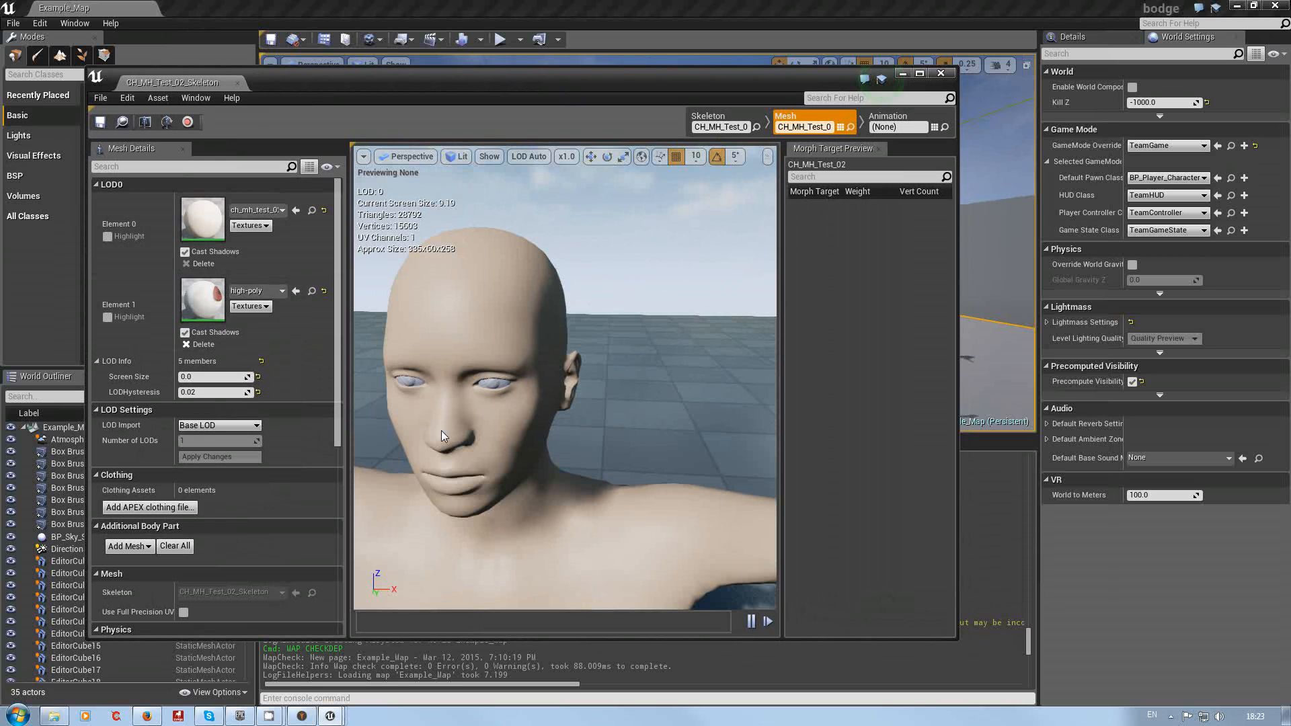
drag(714, 332, 708, 449)
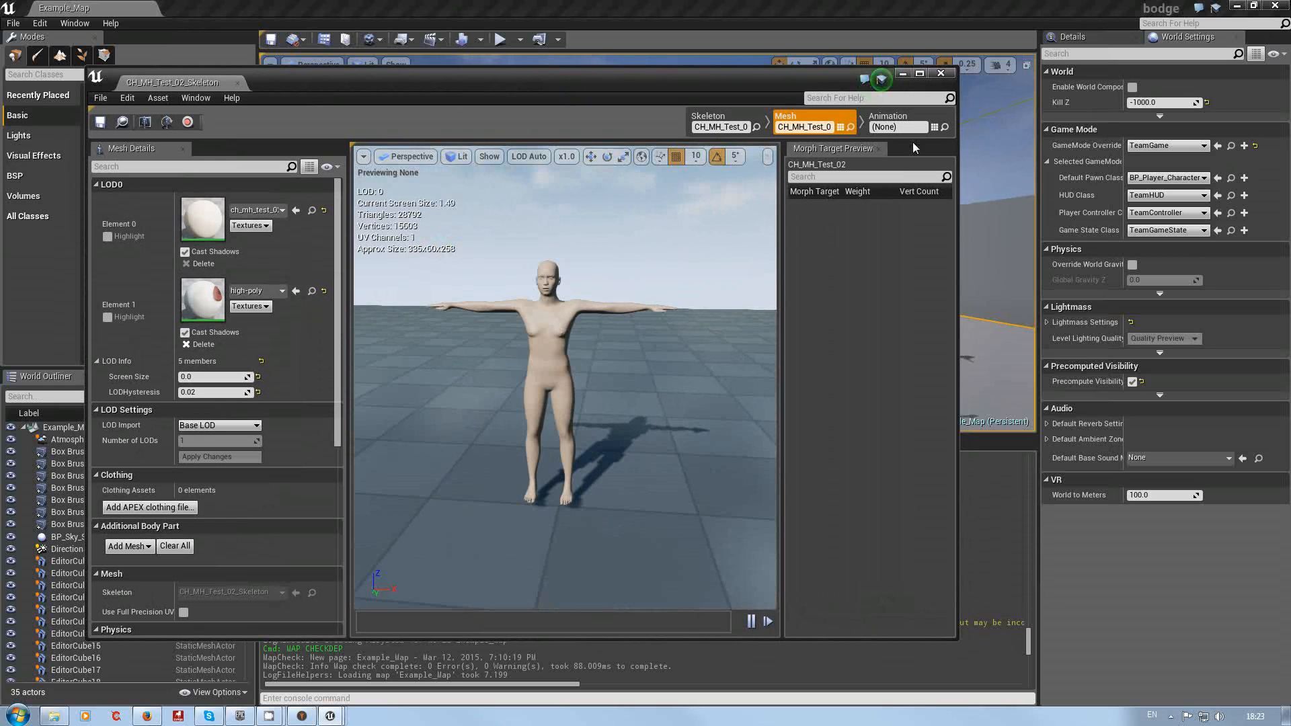
Step: Switch the mesh editor to Animation mode to show the character's skeleton tree
click(894, 121)
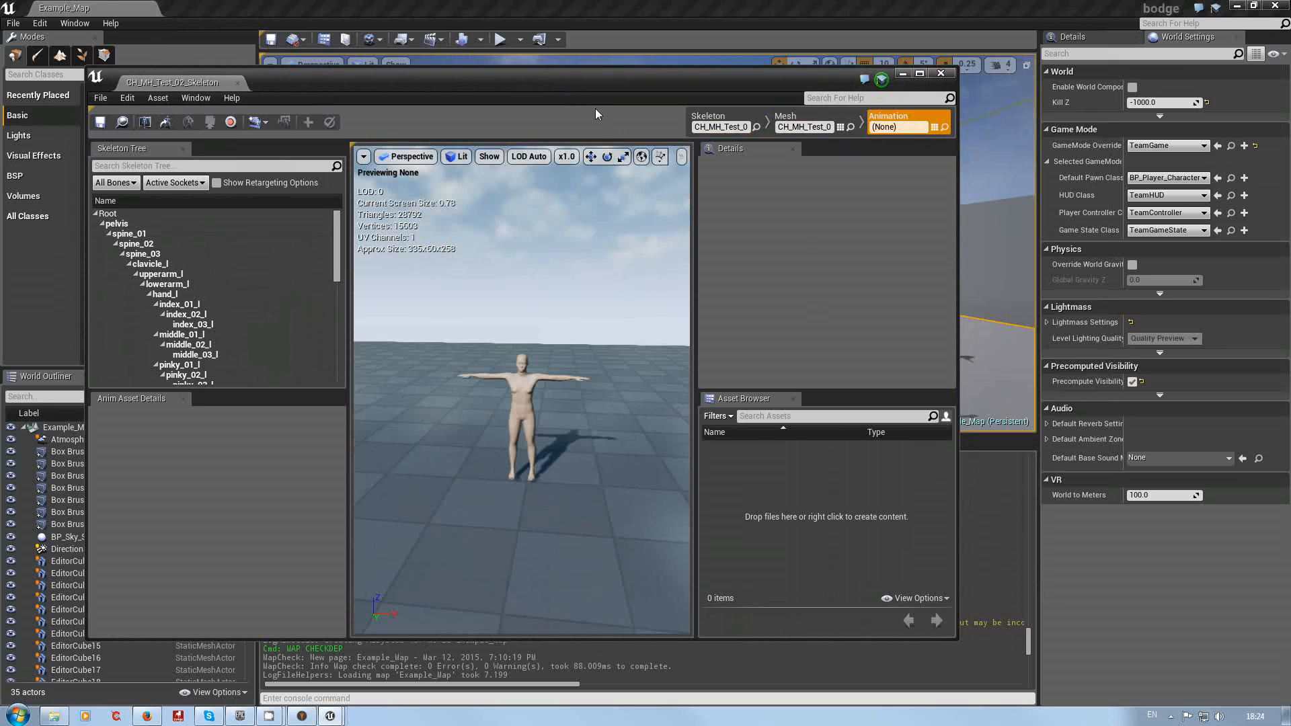
mouse_move(702, 86)
mouse_down()
mouse_move(684, 131)
mouse_move(703, 43)
mouse_move(697, 100)
mouse_up()
mouse_move(333, 716)
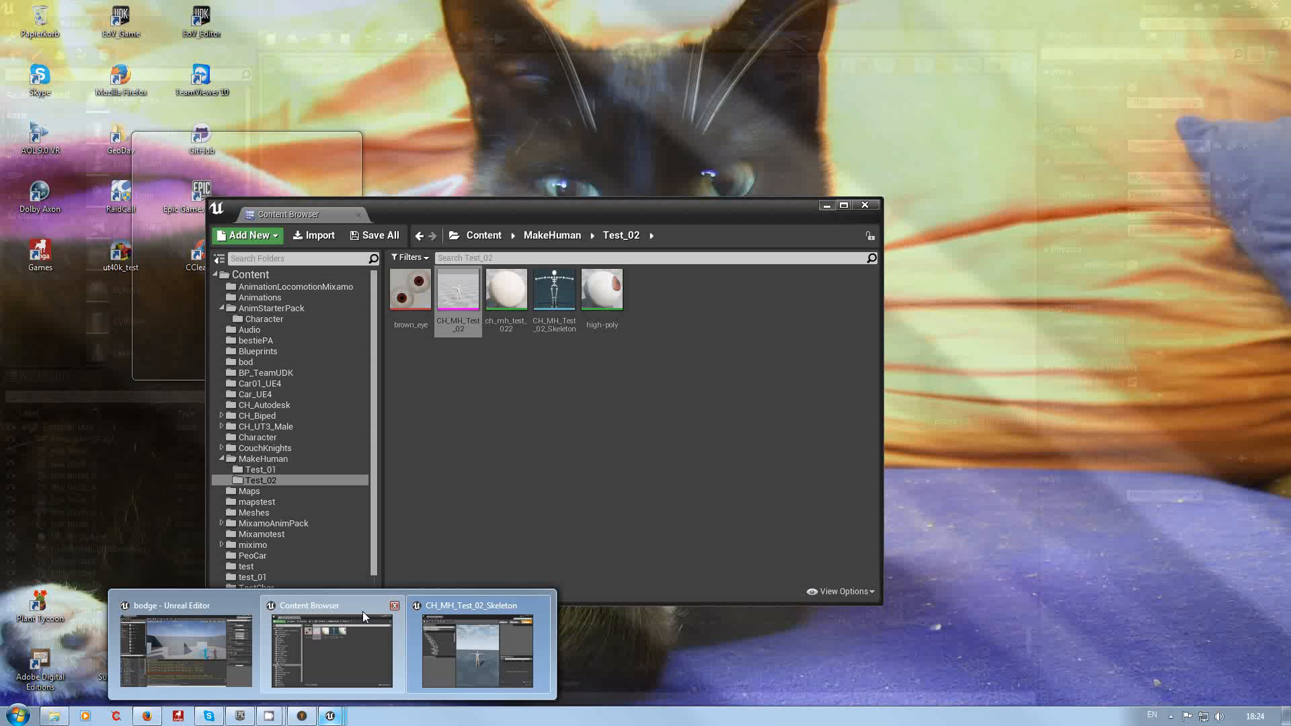
Step: Open the HeroTPP_Skeleton asset from the AnimStarterPack Character folder for comparison
click(363, 611)
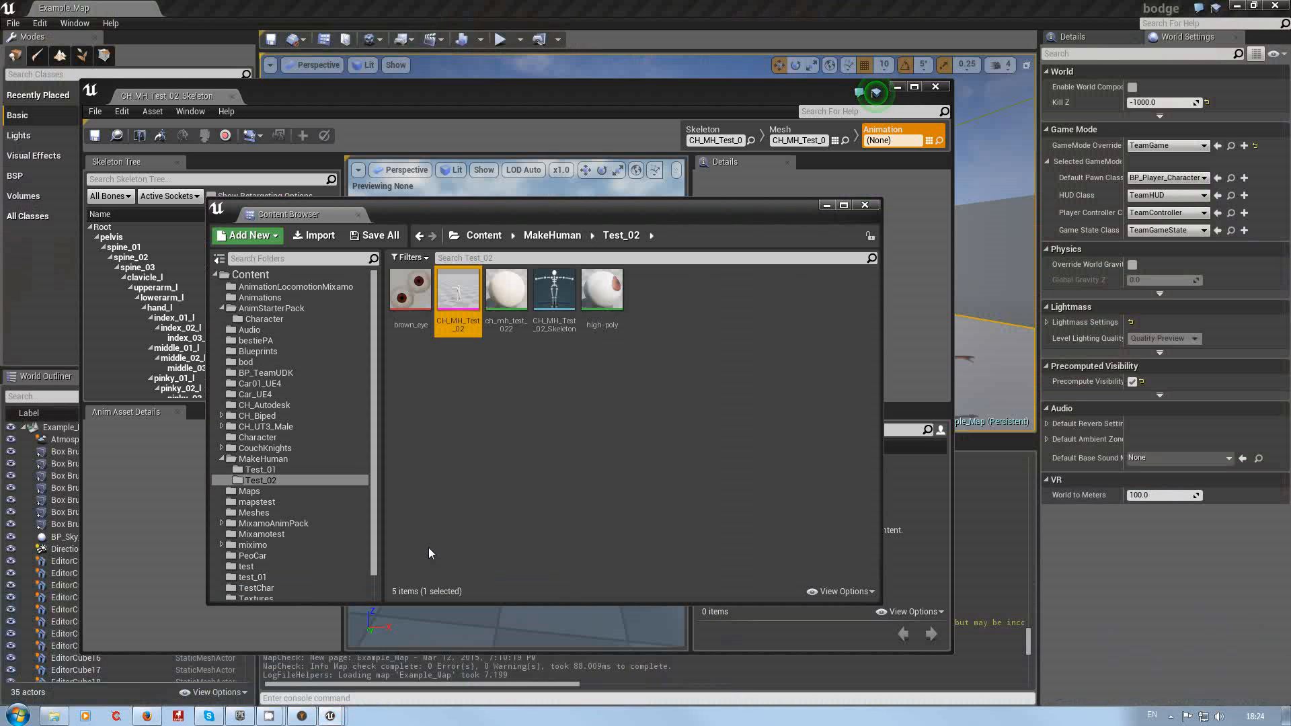
drag(375, 452, 373, 401)
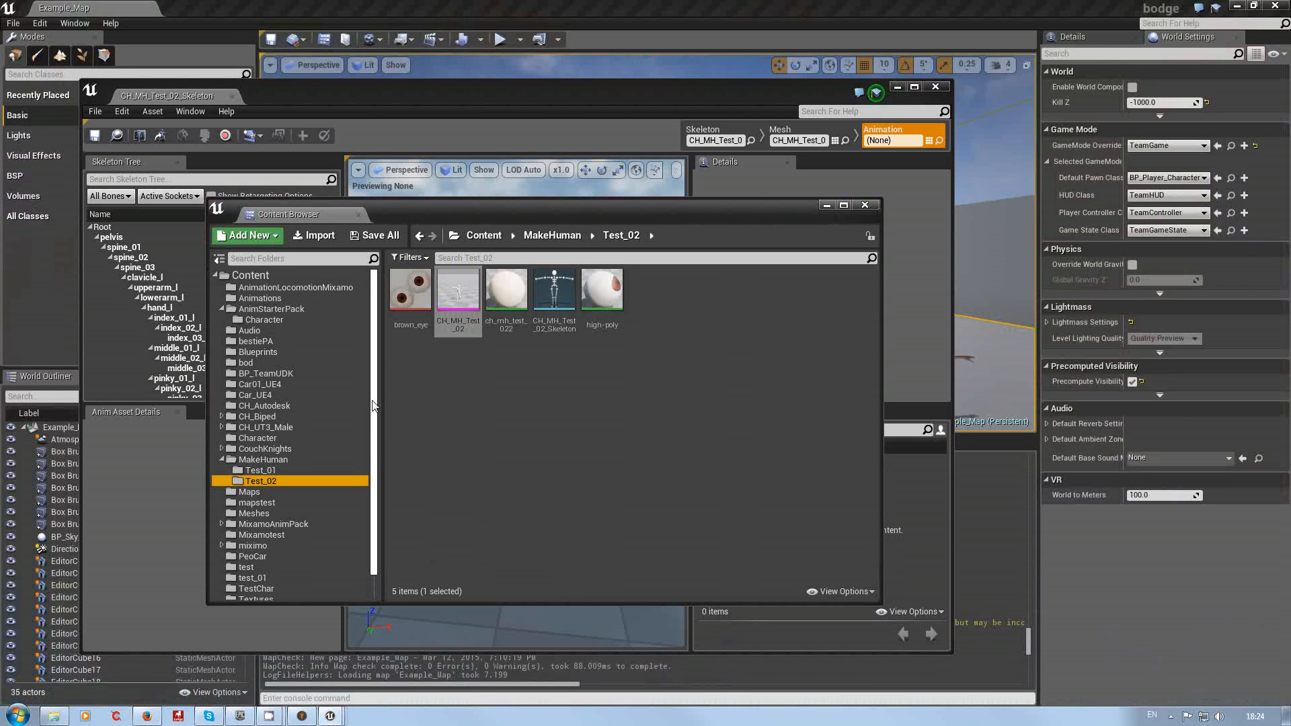
click(269, 320)
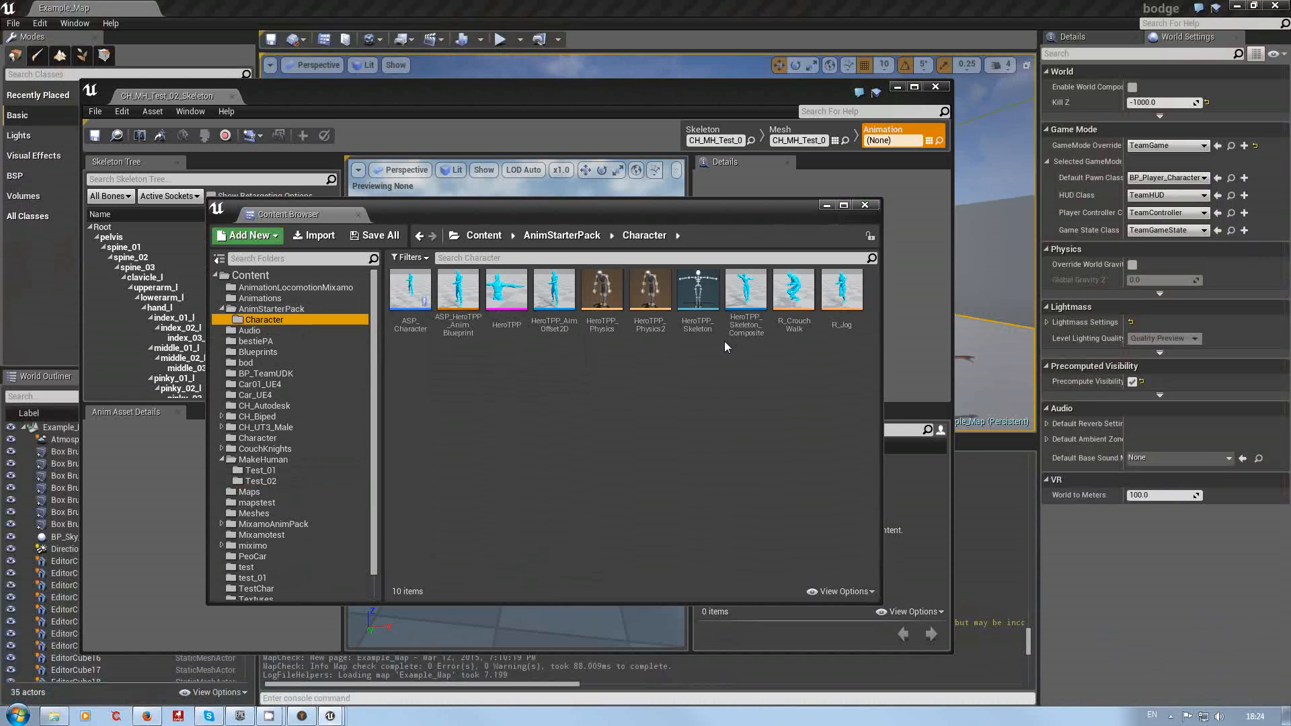
mouse_move(729, 321)
mouse_move(505, 335)
click(698, 297)
double_click(698, 297)
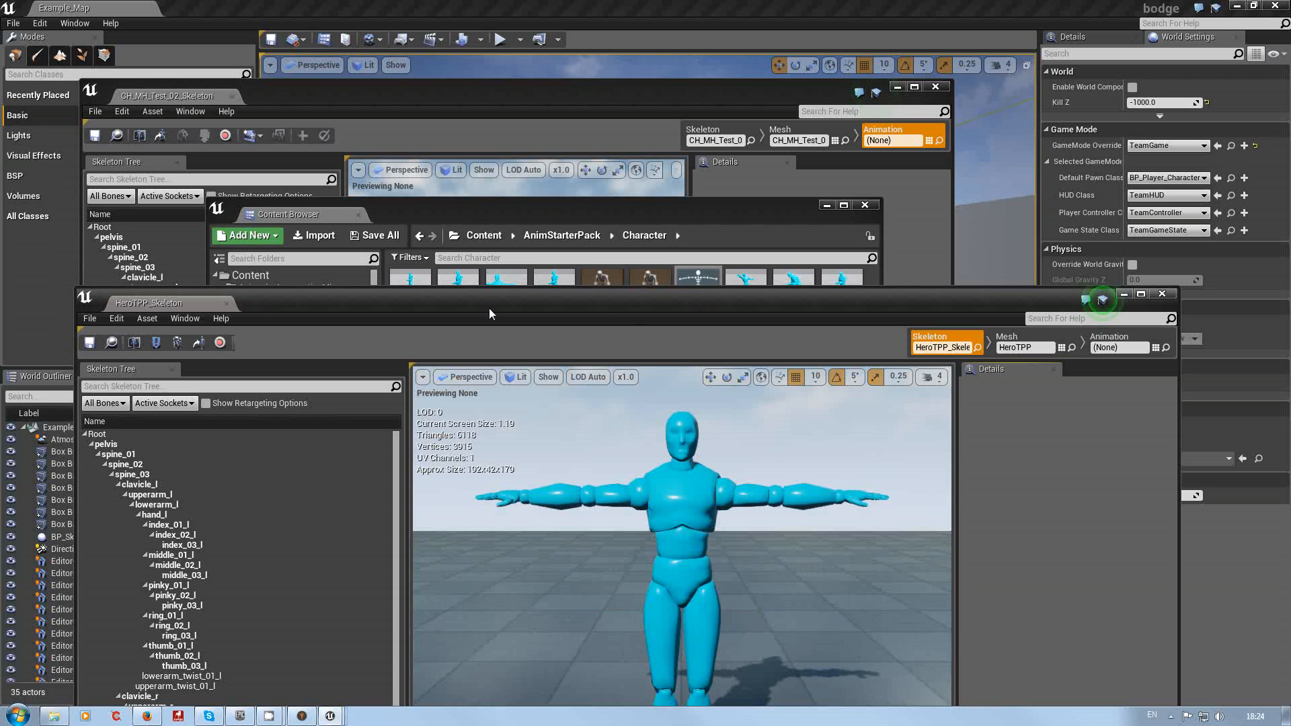
Step: Arrange the HeroTPP_Skeleton and CH_MH_Test_02_Skeleton windows to compare their skeleton trees
drag(372, 300, 343, 141)
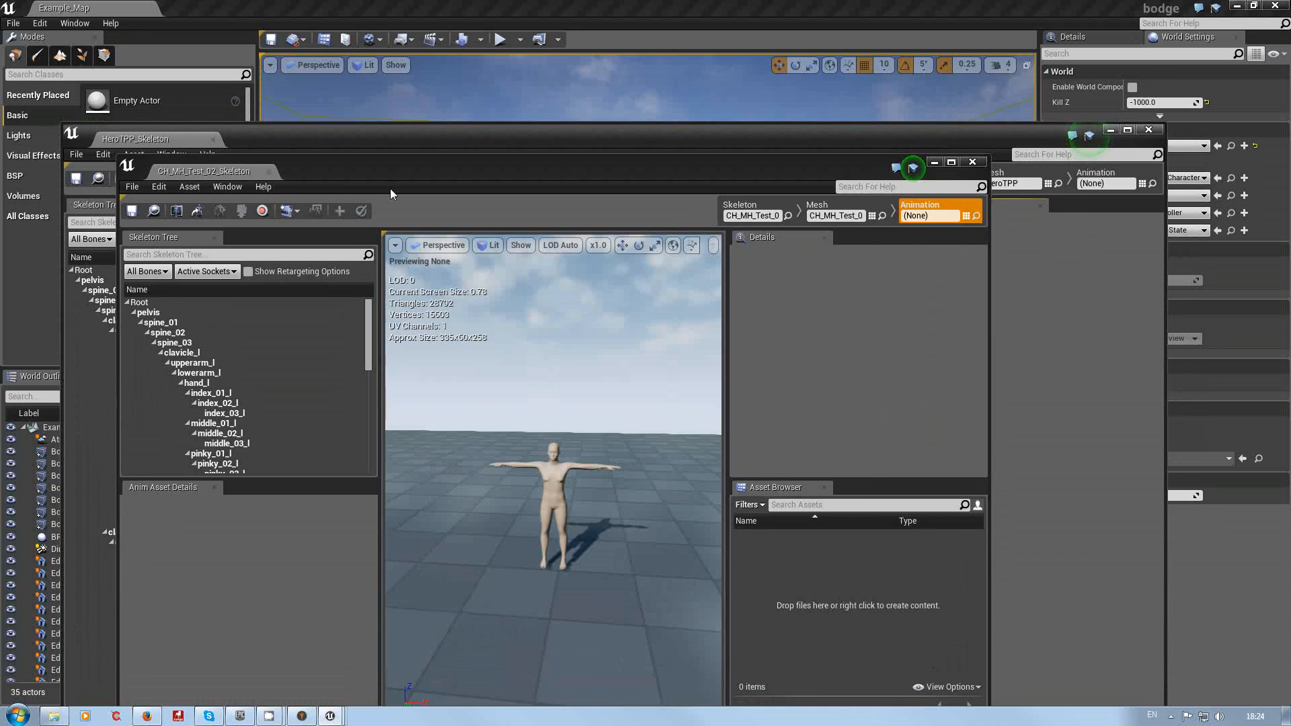
drag(391, 194, 423, 374)
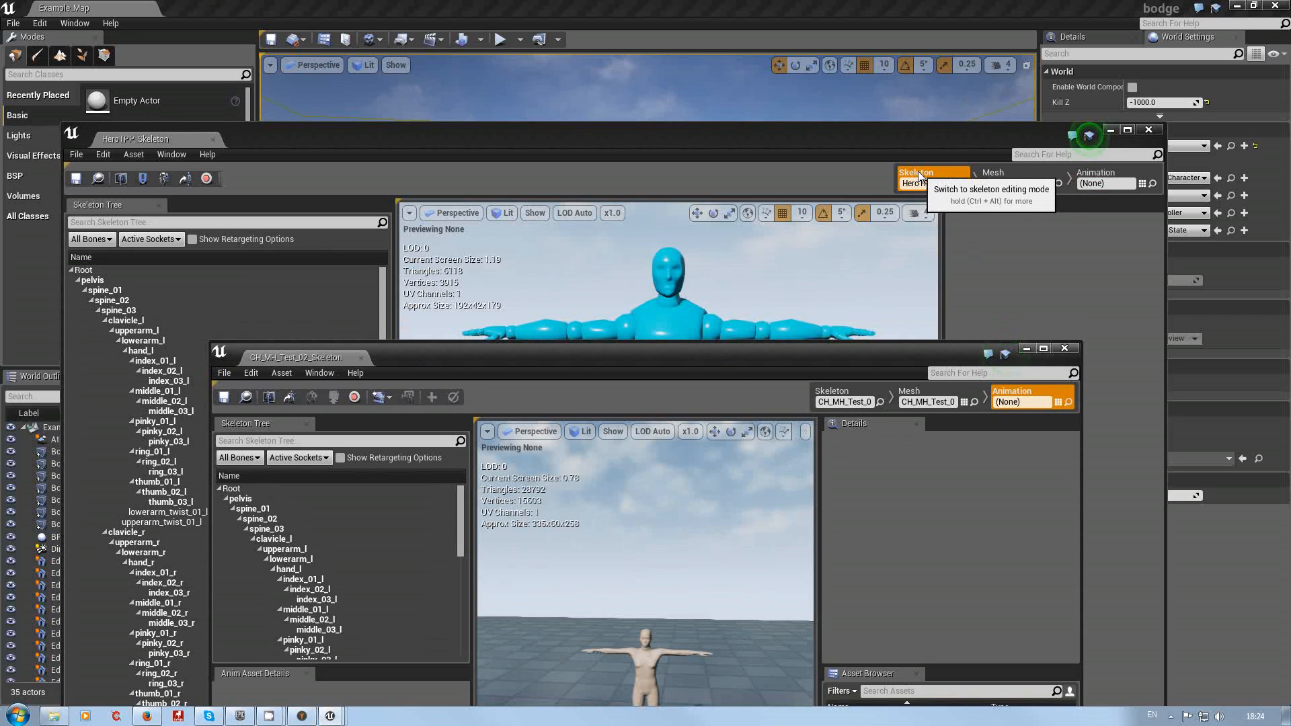
drag(737, 379, 669, 464)
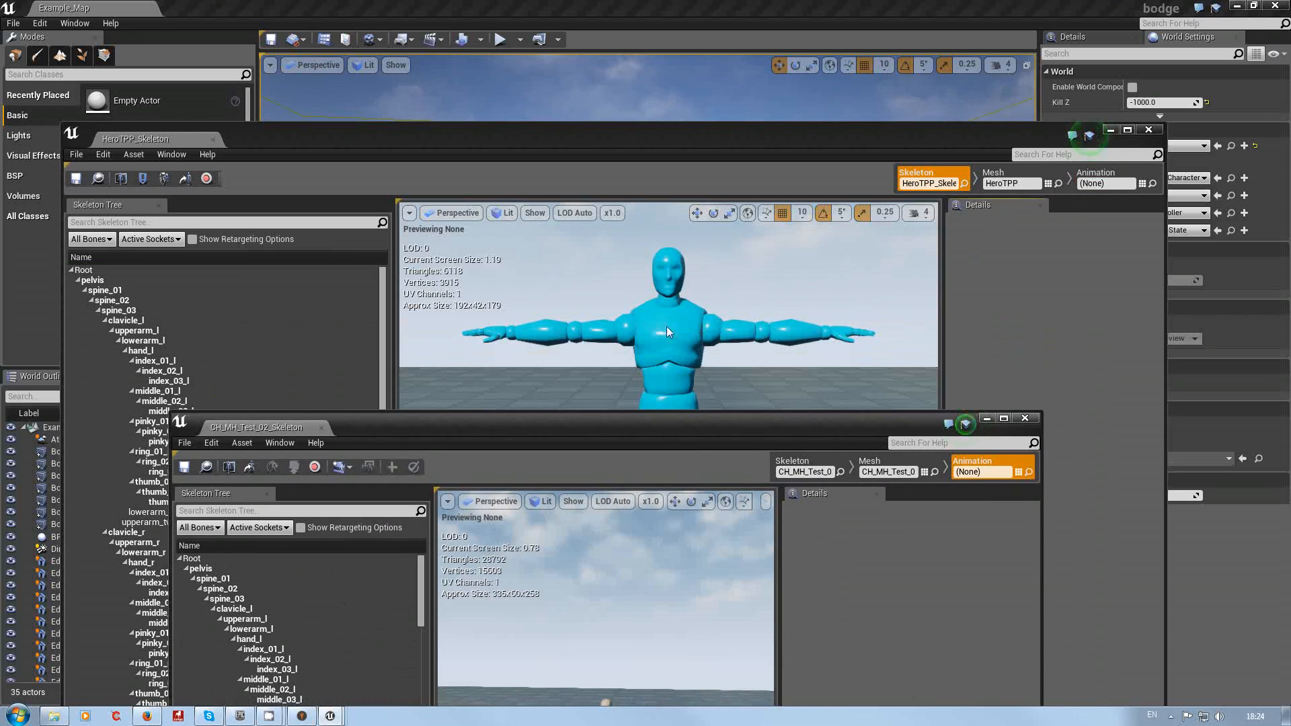
drag(622, 139, 569, 55)
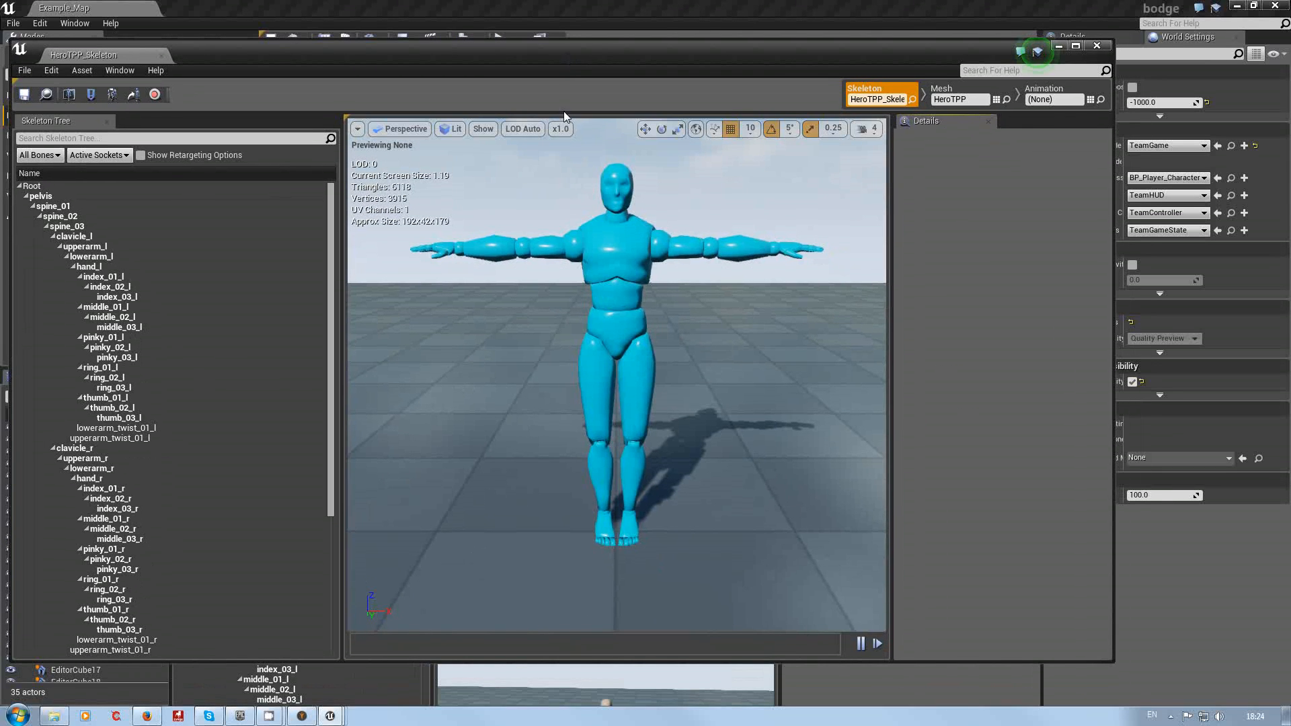
mouse_move(346, 718)
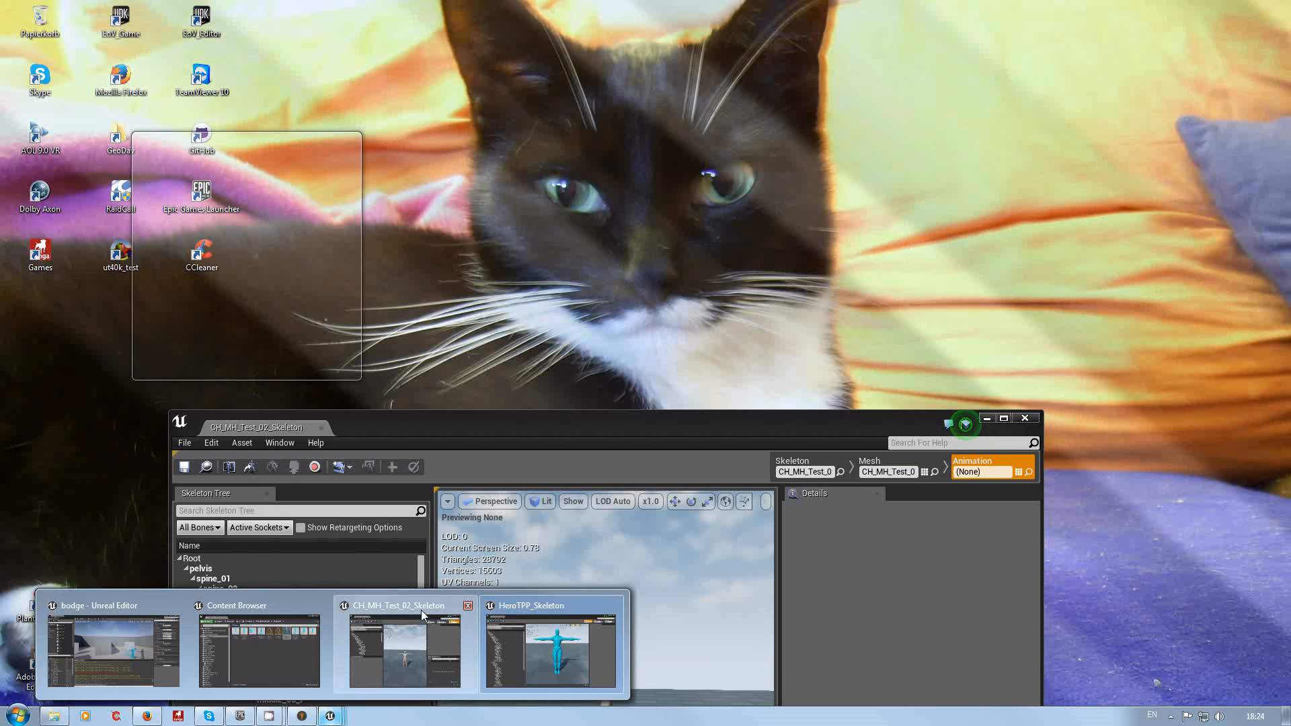
click(421, 610)
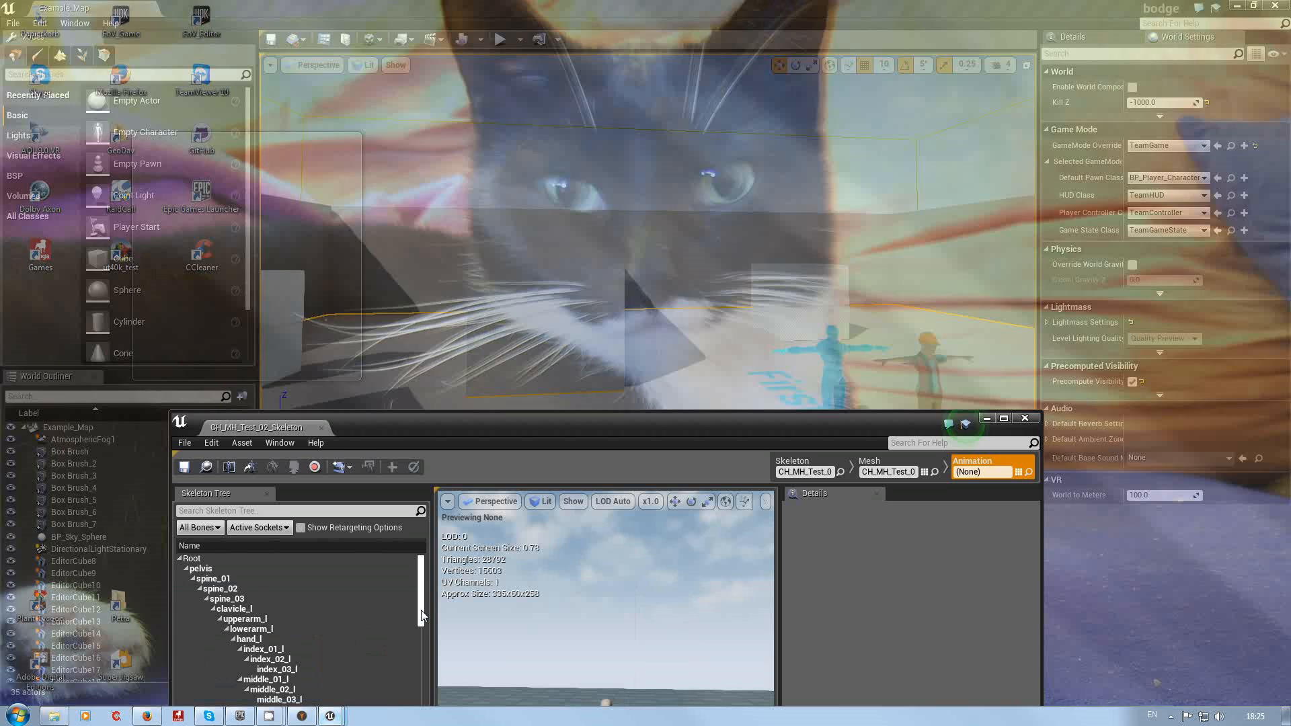
Step: Display the bones in the CH_MH_Test_02_Skeleton viewport, zoomed in on the character's upper body
drag(597, 424, 728, 341)
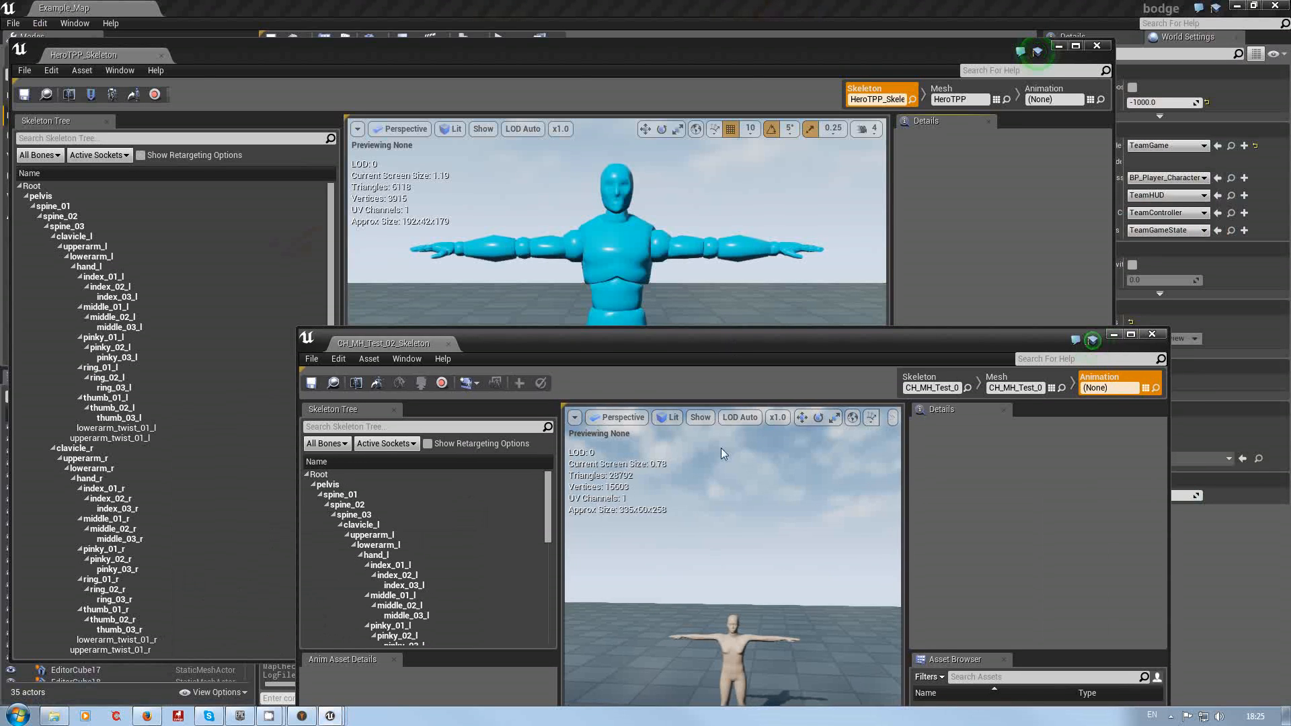
mouse_move(733, 592)
right_down()
mouse_move(738, 634)
mouse_move(736, 593)
right_up()
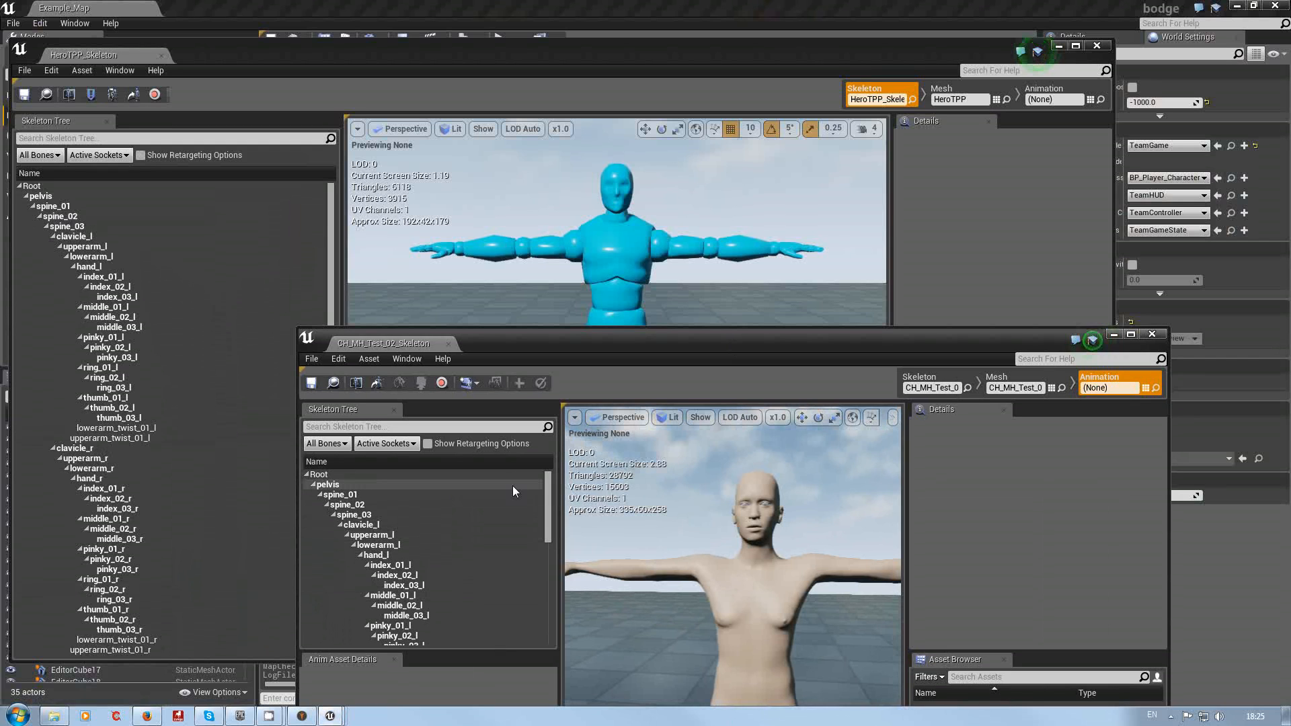
click(699, 417)
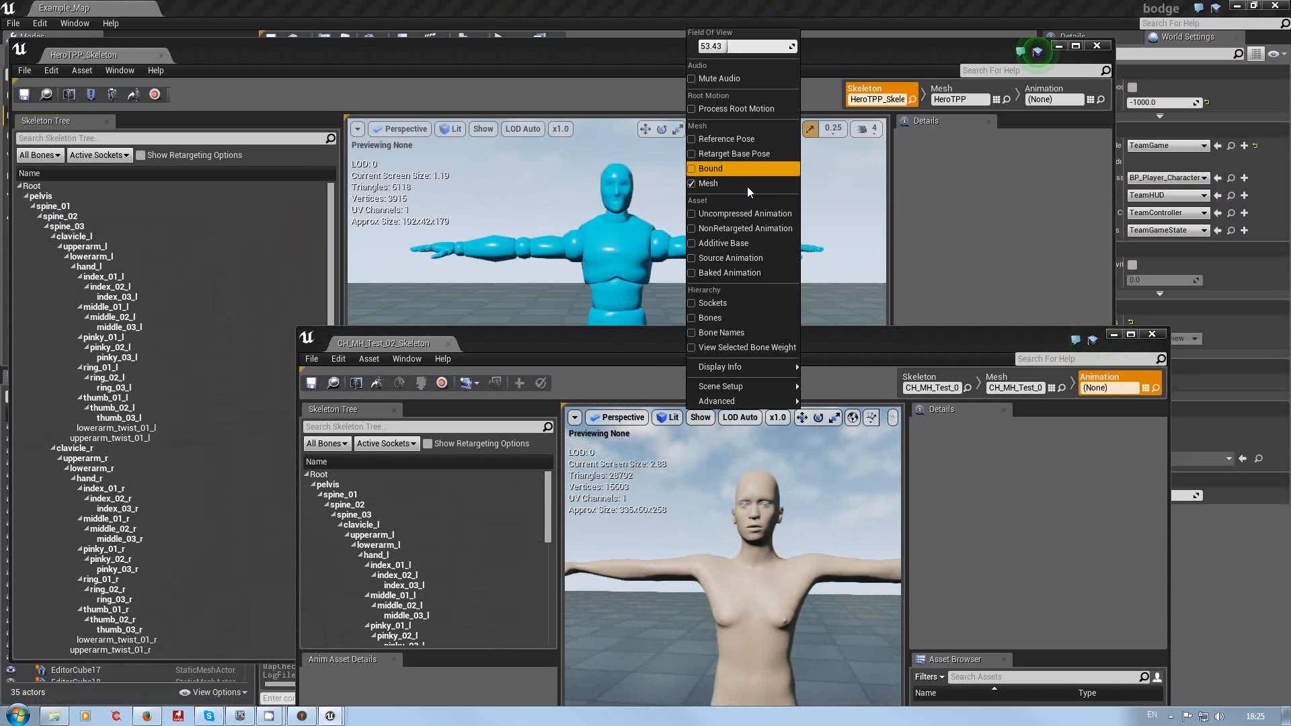
click(712, 318)
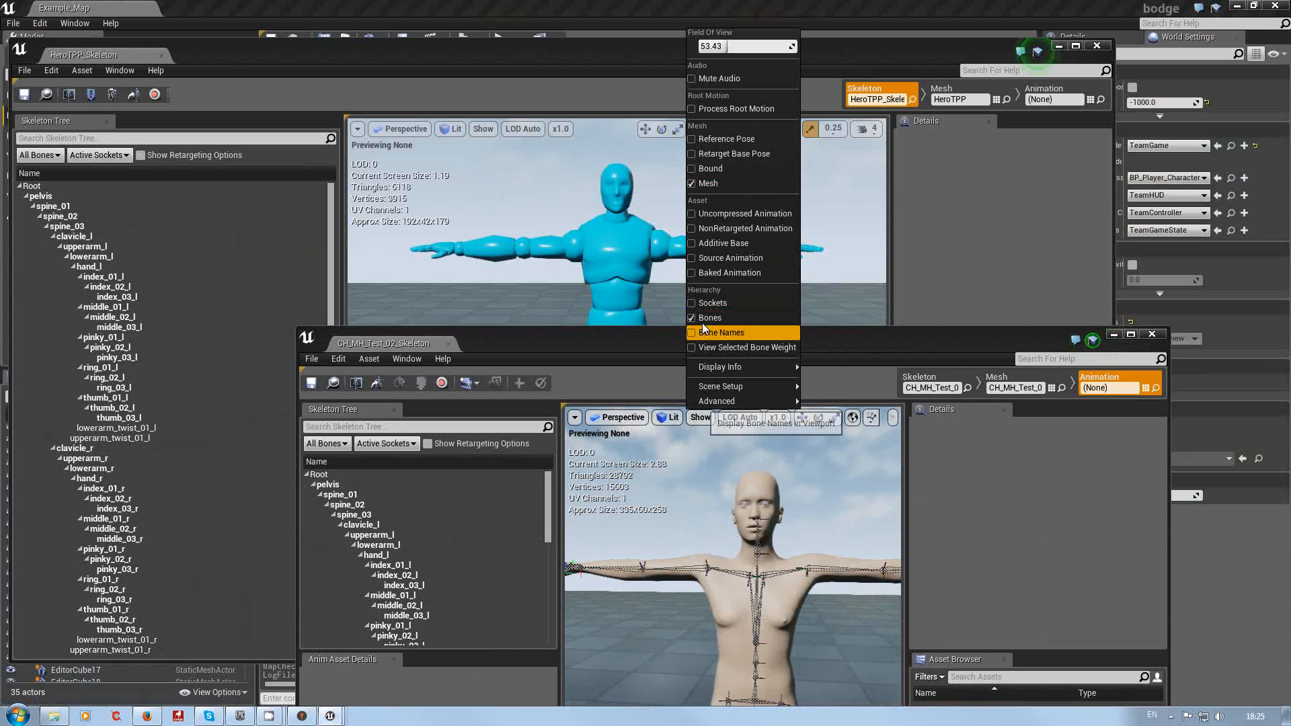
Step: Display the bones in the HeroTPP_Skeleton viewport and zoom in on its shoulder and clavicle joints
click(479, 128)
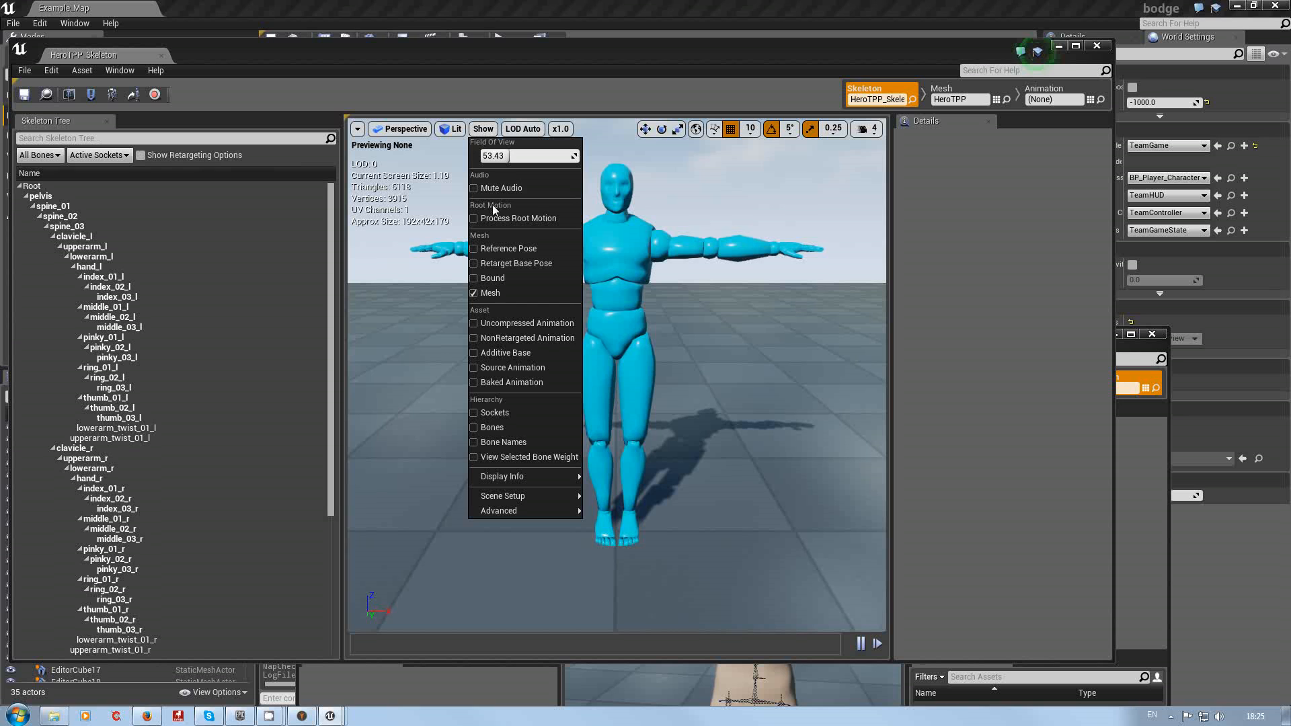
click(482, 428)
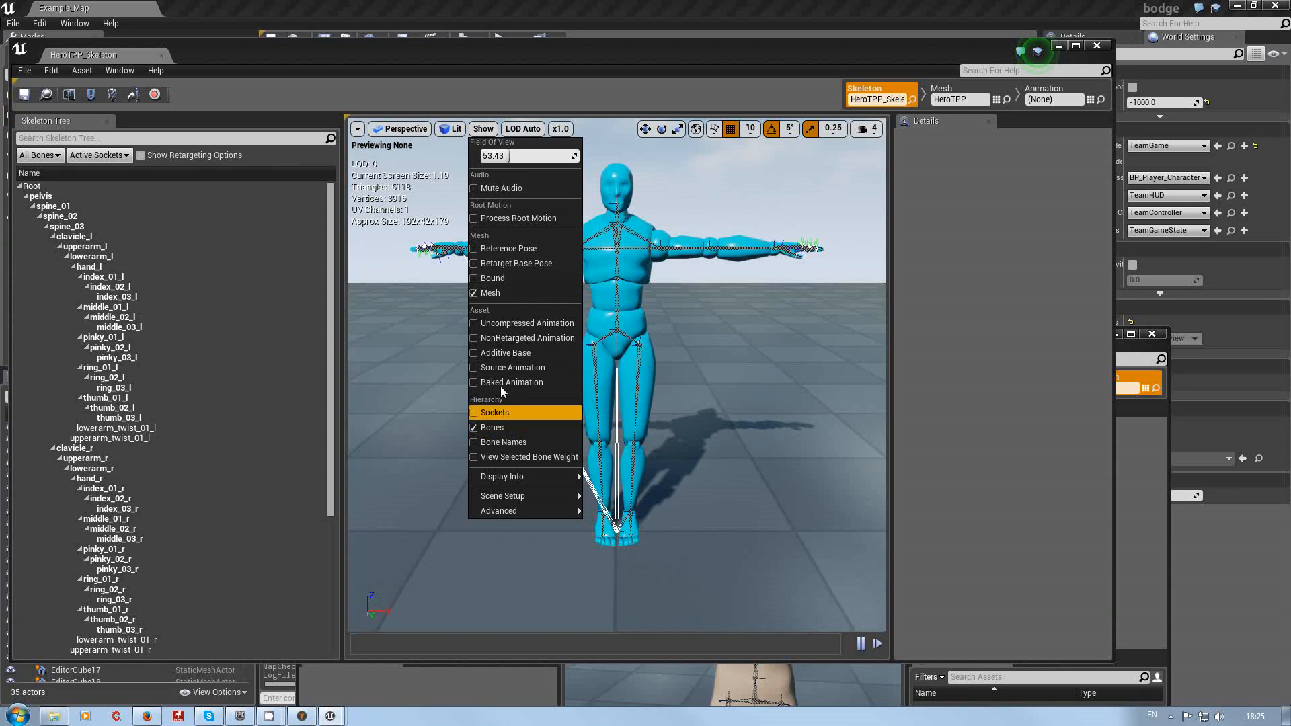
click(706, 314)
key(w)
right_drag(696, 321, 682, 315)
key(s)
right_drag(655, 254, 656, 254)
key(w)
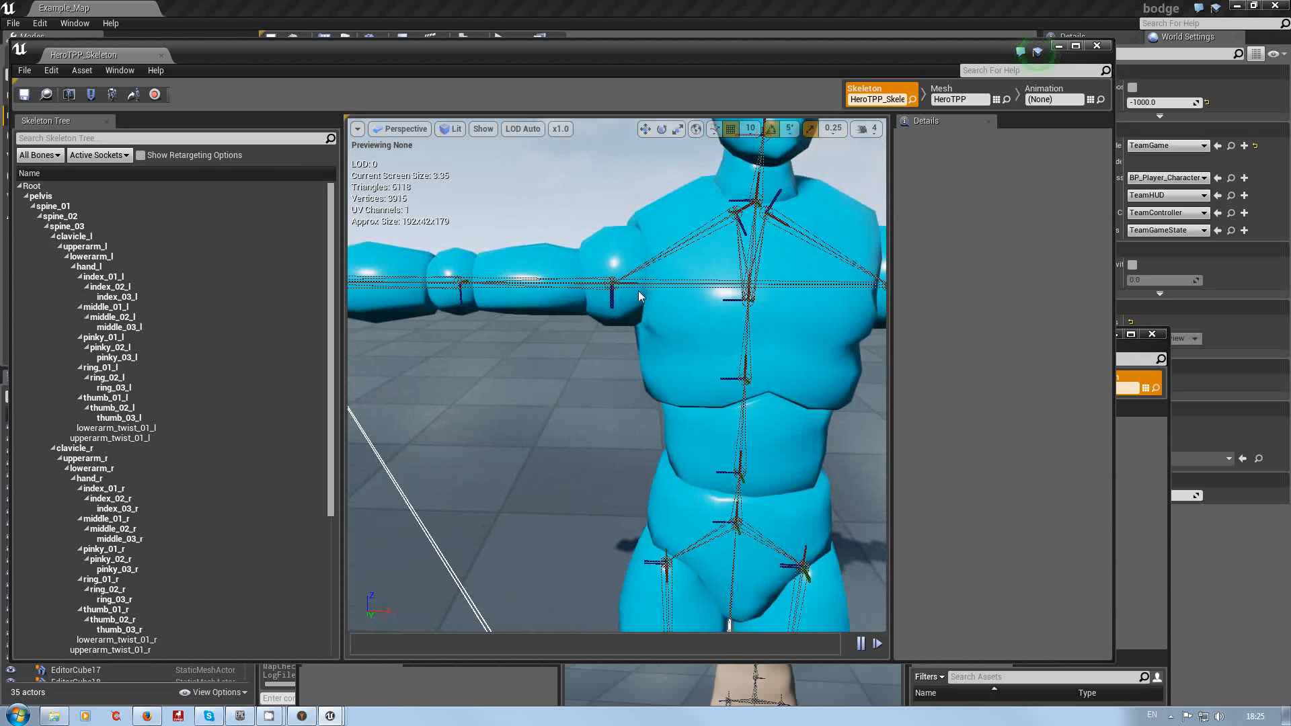
right_drag(689, 312, 674, 284)
key(w)
key(a)
key(e)
key(s)
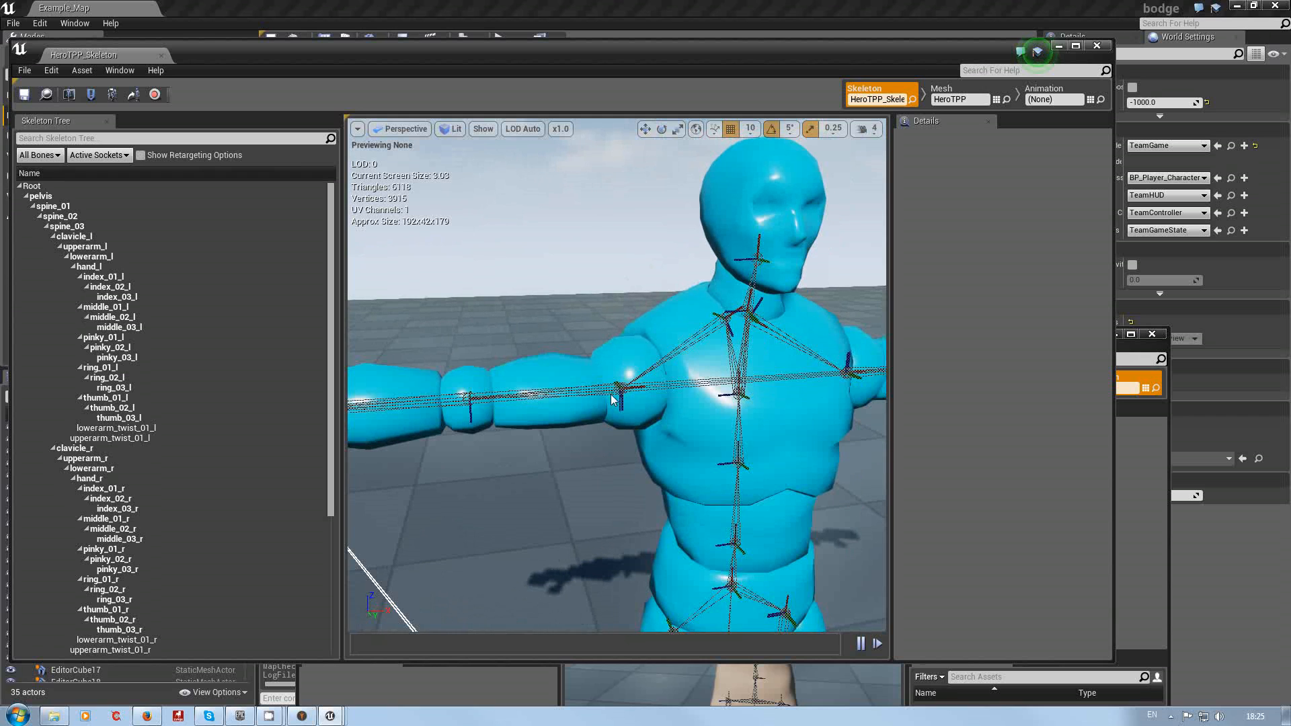
drag(587, 410, 602, 378)
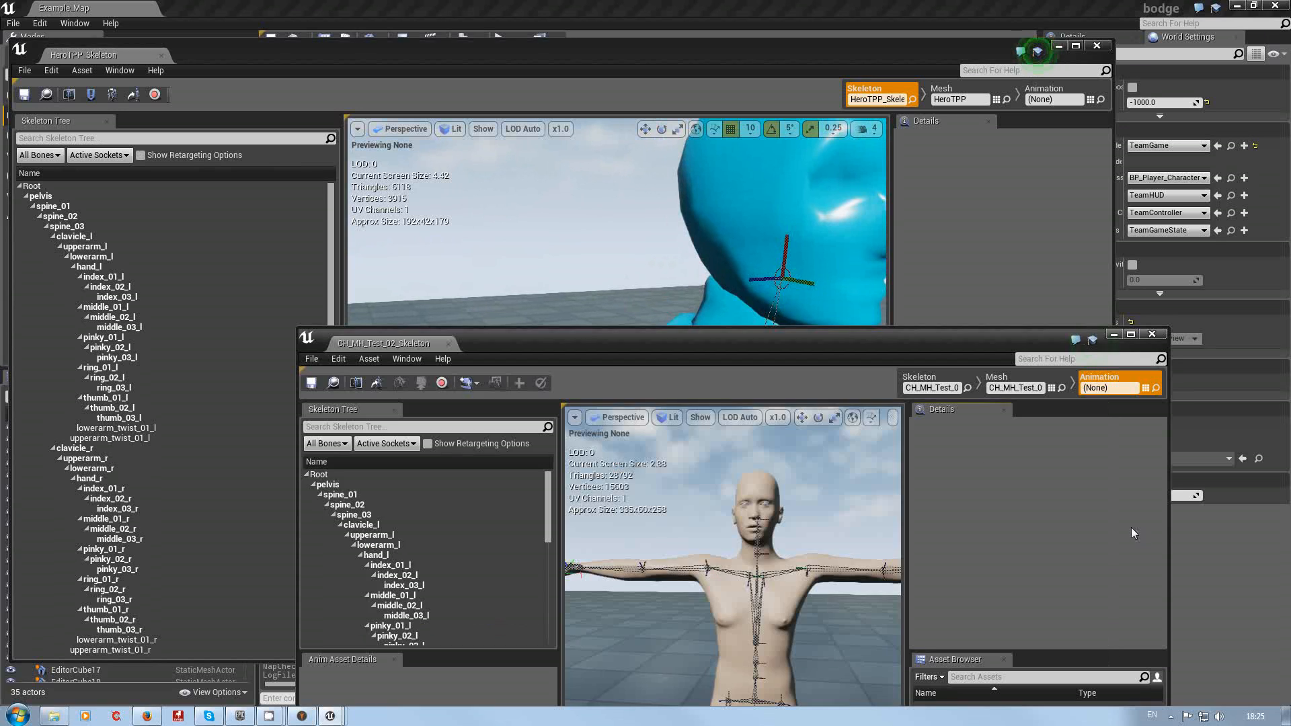
Step: Examine the CH_MH_Test_02 skeleton's shoulder bones up close and compare them with HeroTPP's
drag(771, 349, 1144, 152)
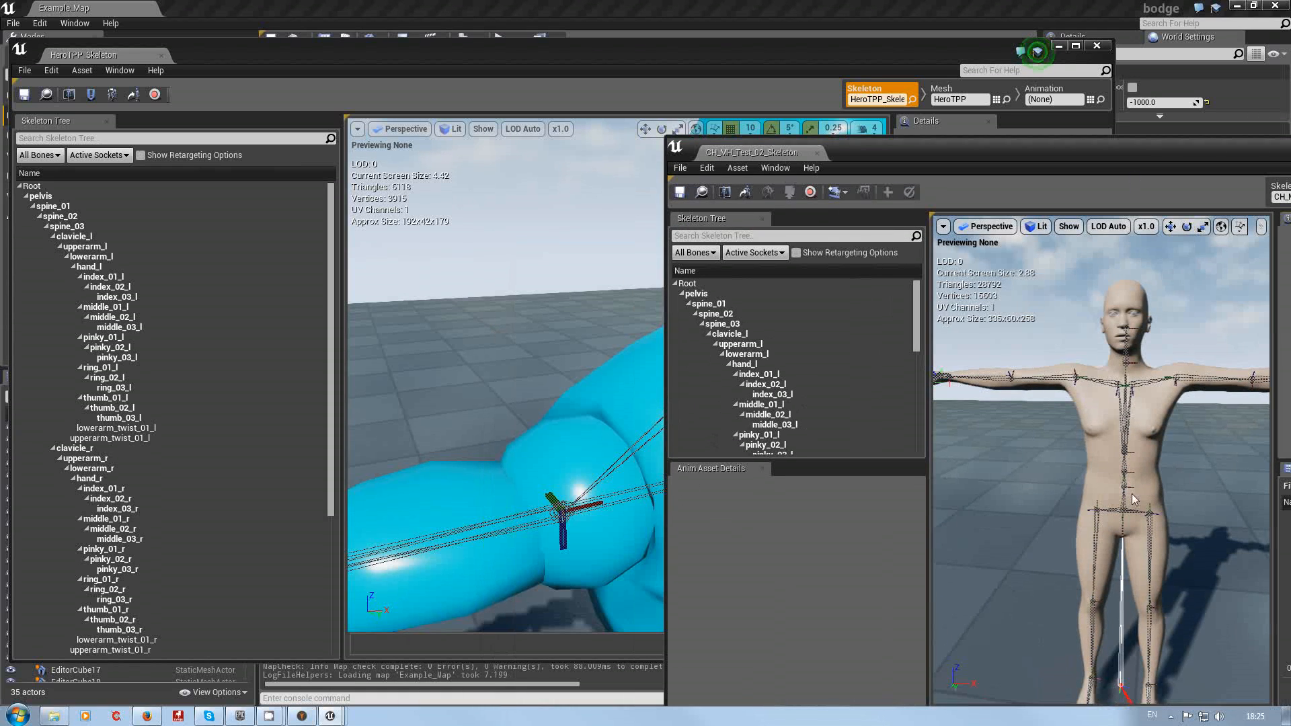
right_drag(1132, 494, 1101, 498)
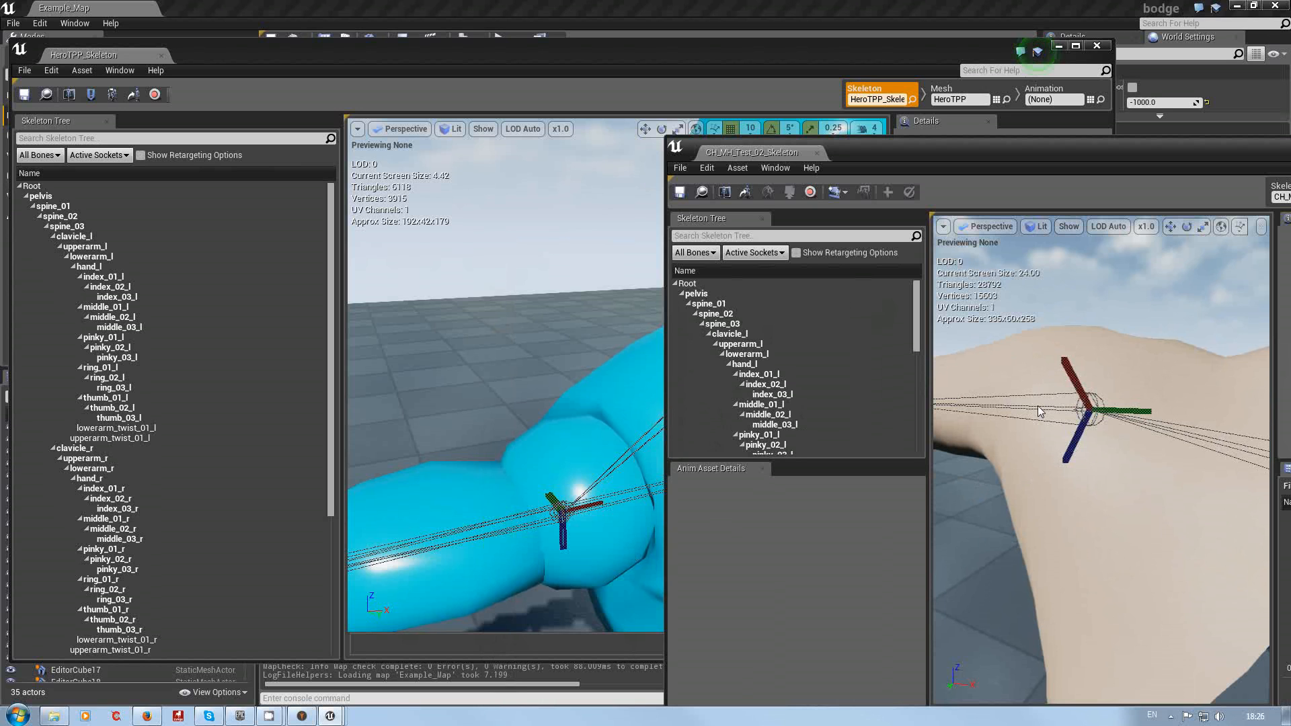
scroll(1038, 413, down, 5)
drag(1091, 367, 1105, 374)
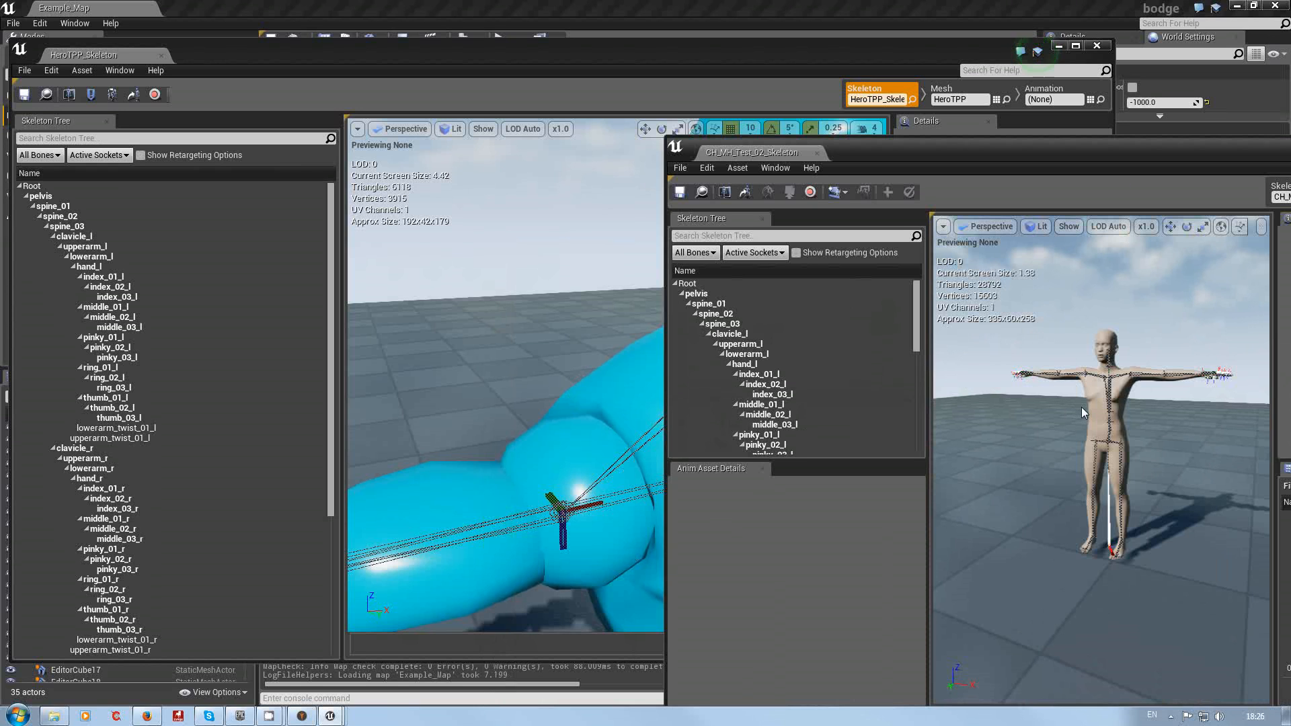
drag(1081, 406, 1097, 354)
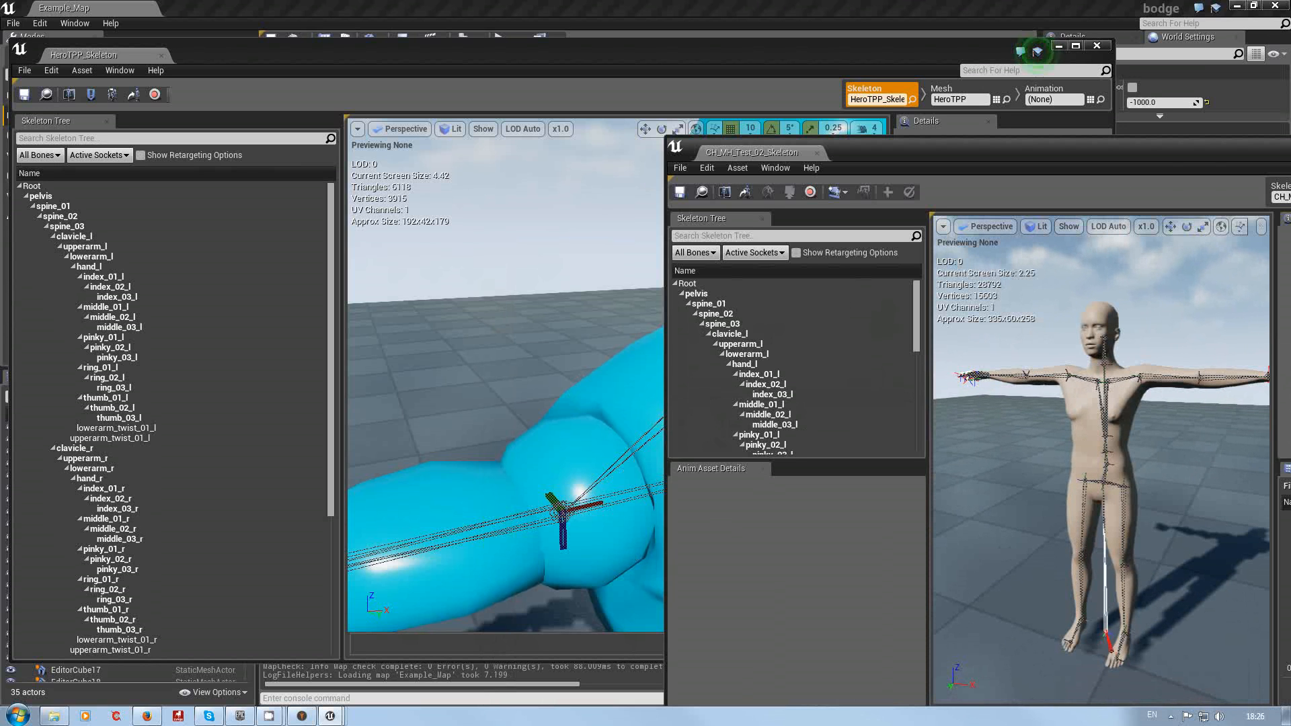
mouse_move(1039, 493)
mouse_down()
mouse_move(948, 464)
mouse_move(1041, 478)
mouse_up()
drag(1050, 299, 1049, 314)
drag(944, 149, 814, 374)
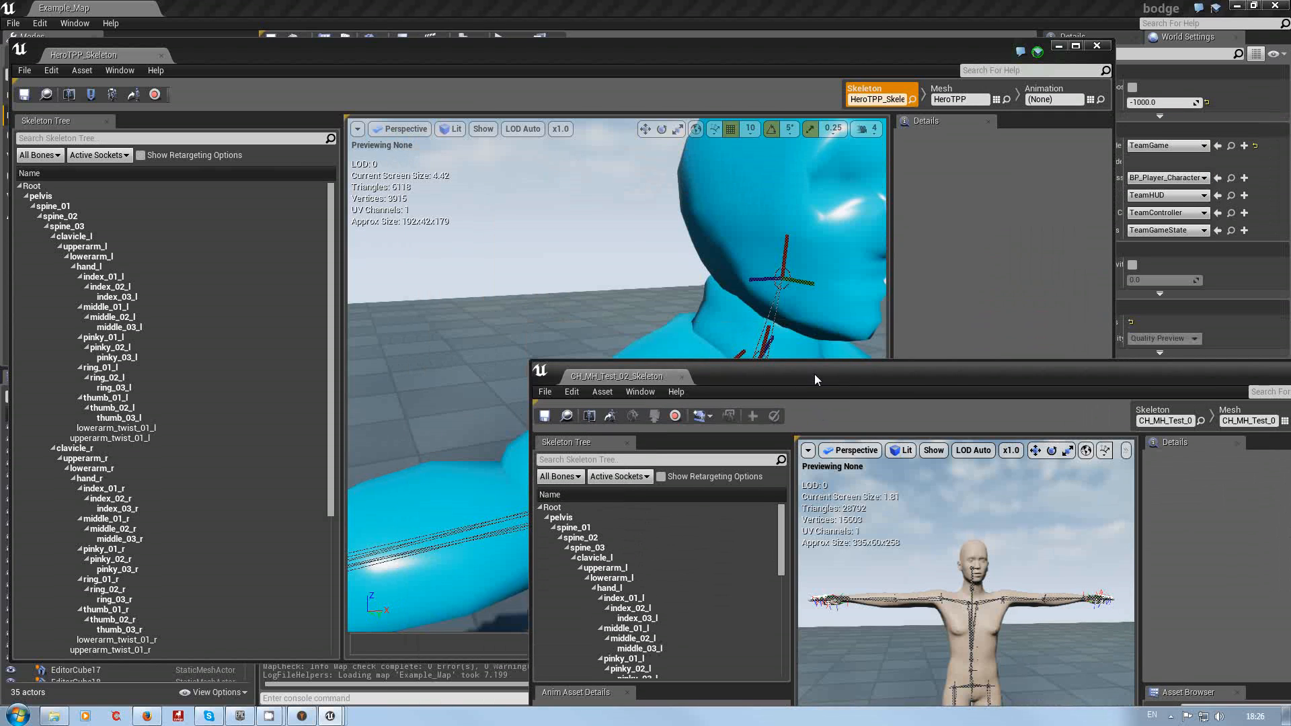
click(393, 54)
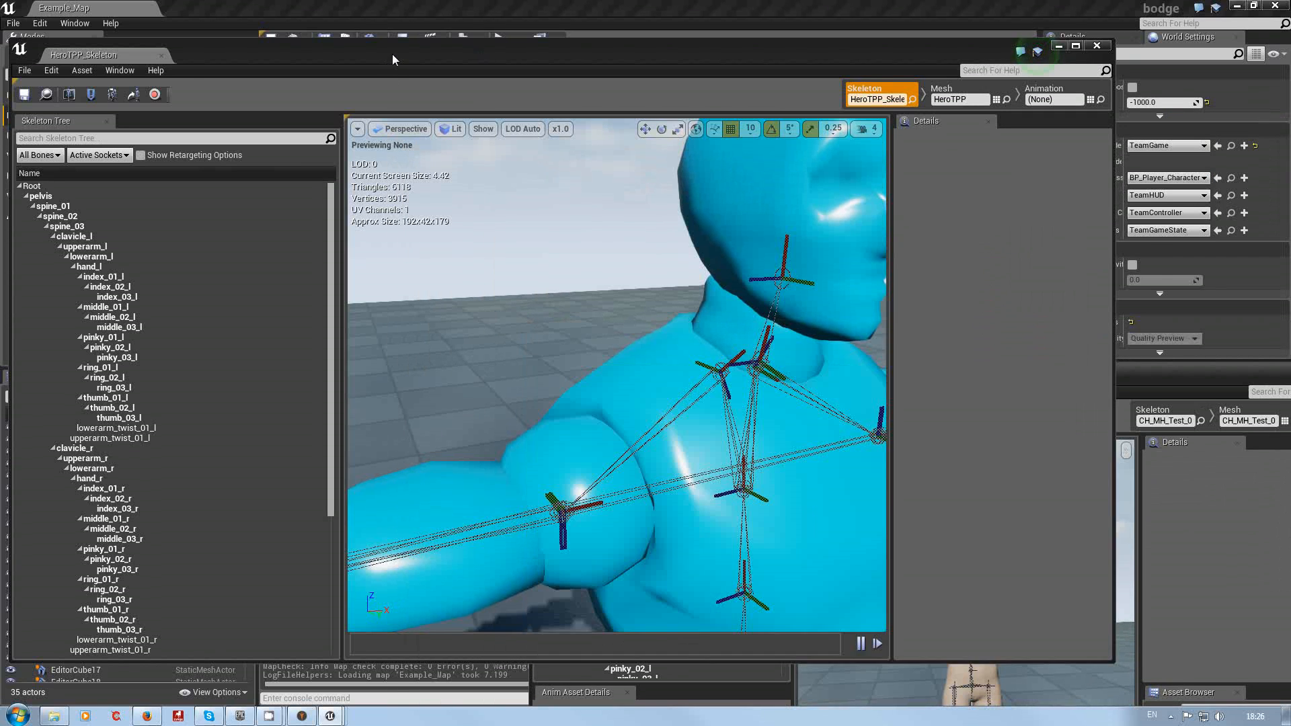
drag(392, 54, 427, 54)
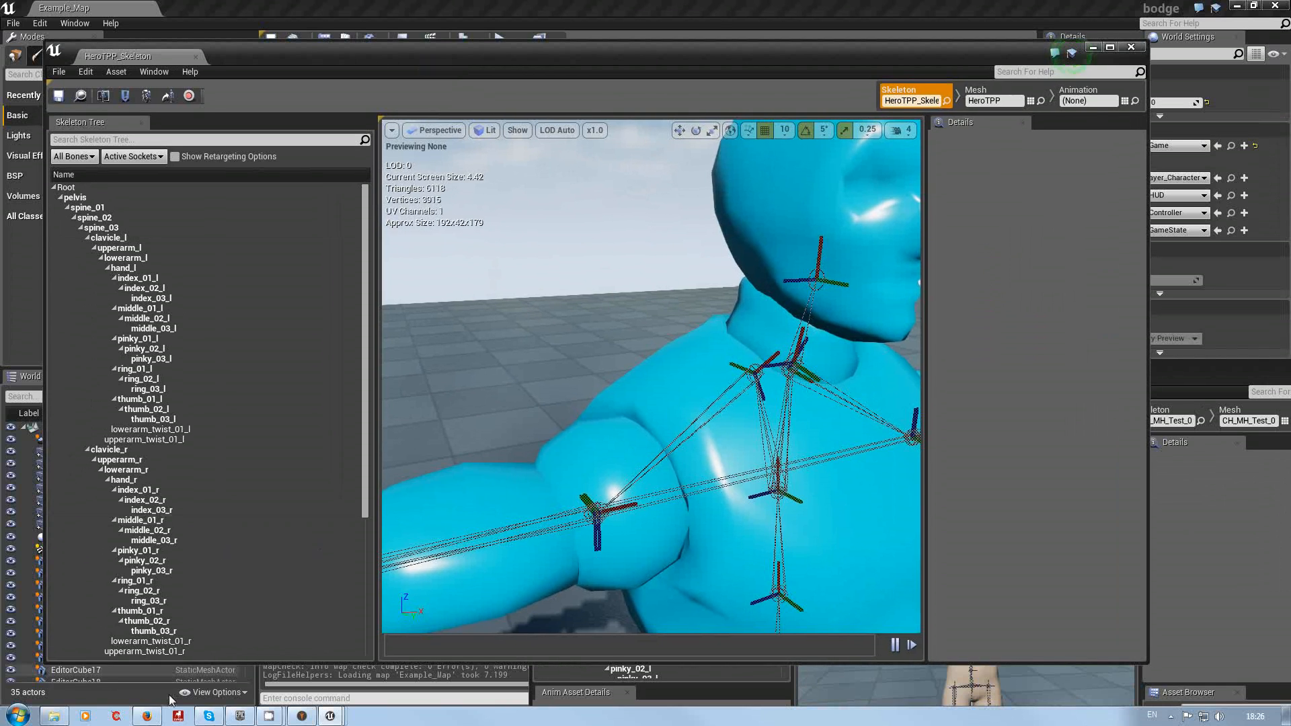
Step: Switch to the browser and read the Animation Retargeting (Different Skeletons) documentation's Getting Started steps
click(148, 716)
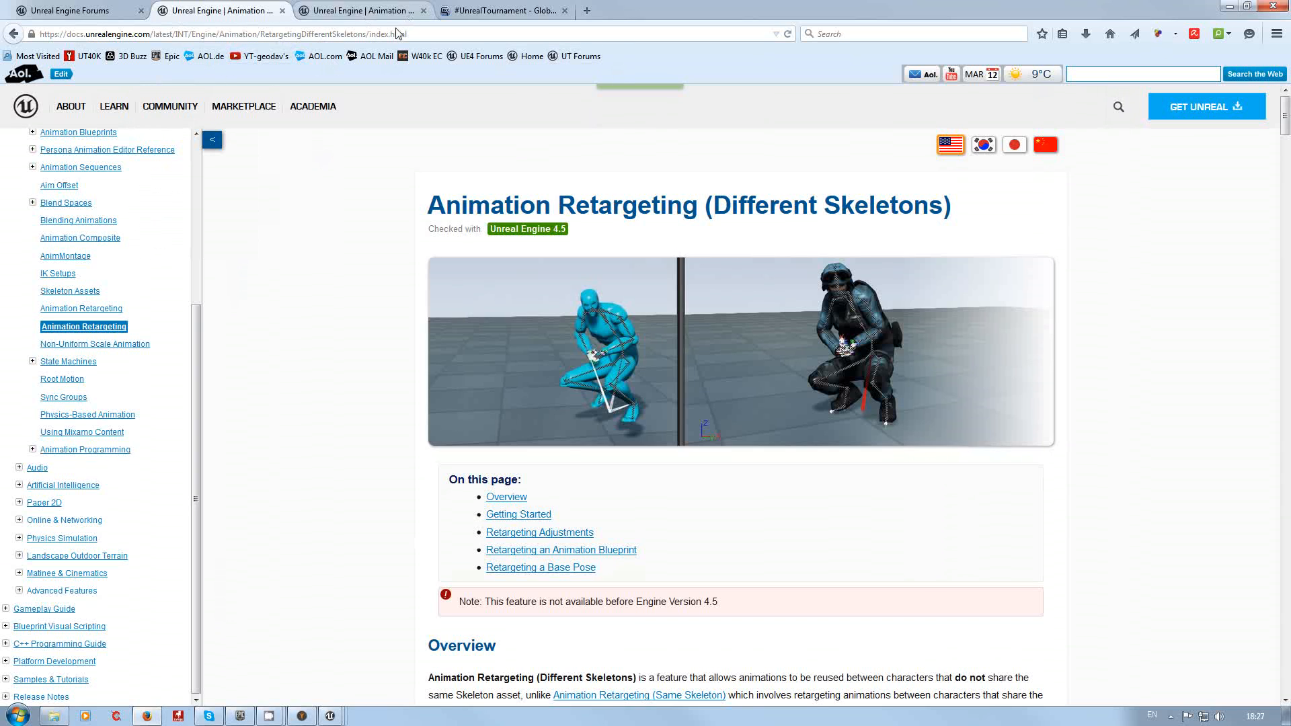
mouse_move(119, 110)
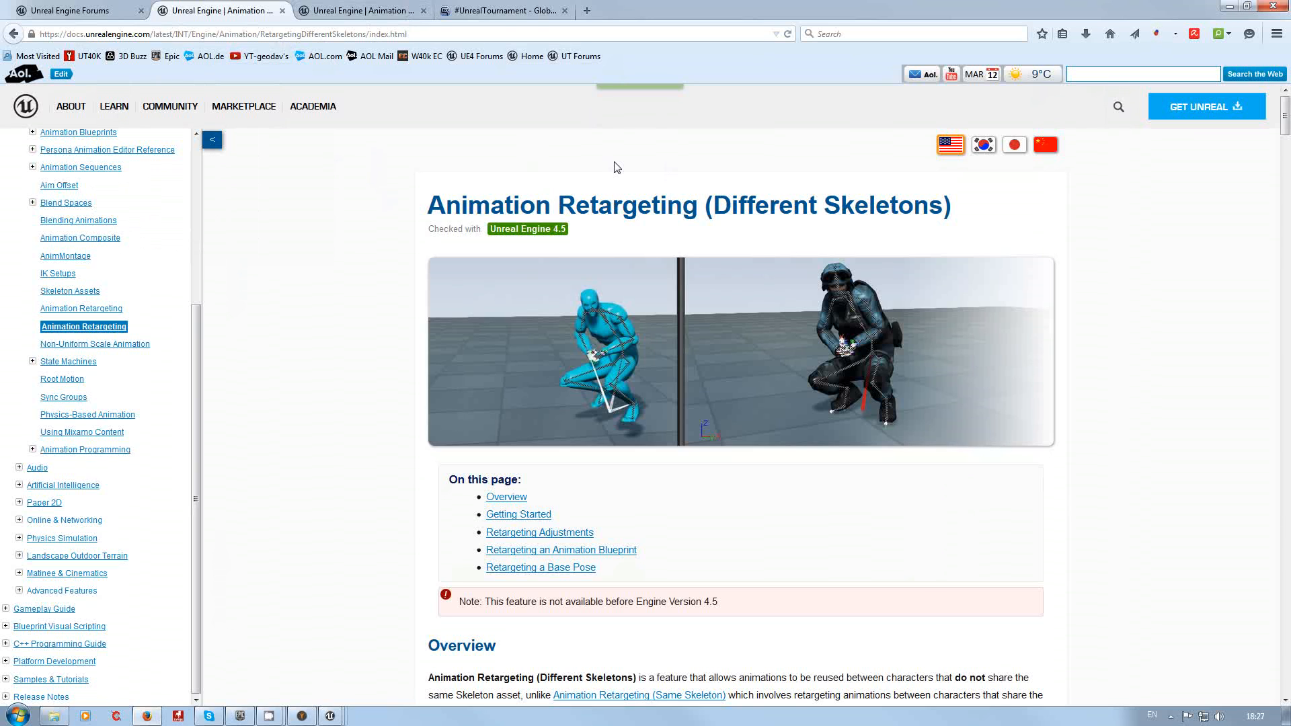
scroll(1046, 280, down, 5)
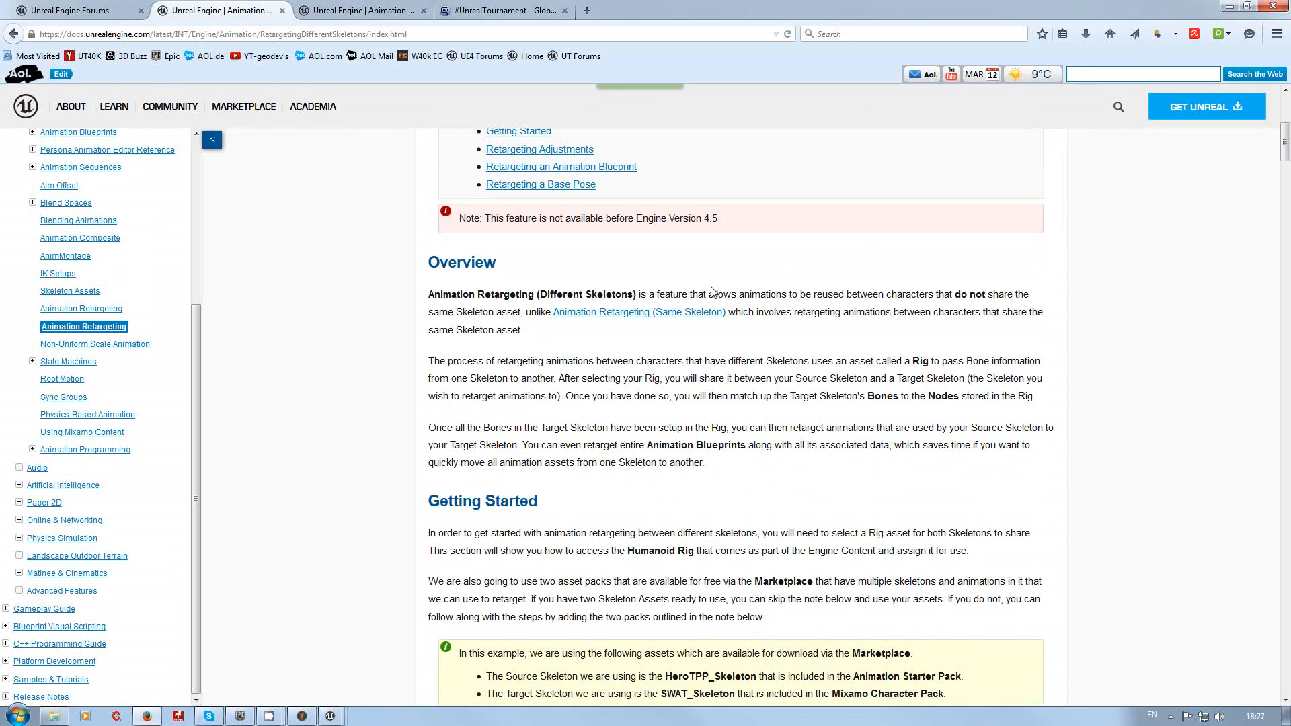
scroll(712, 303, down, 3)
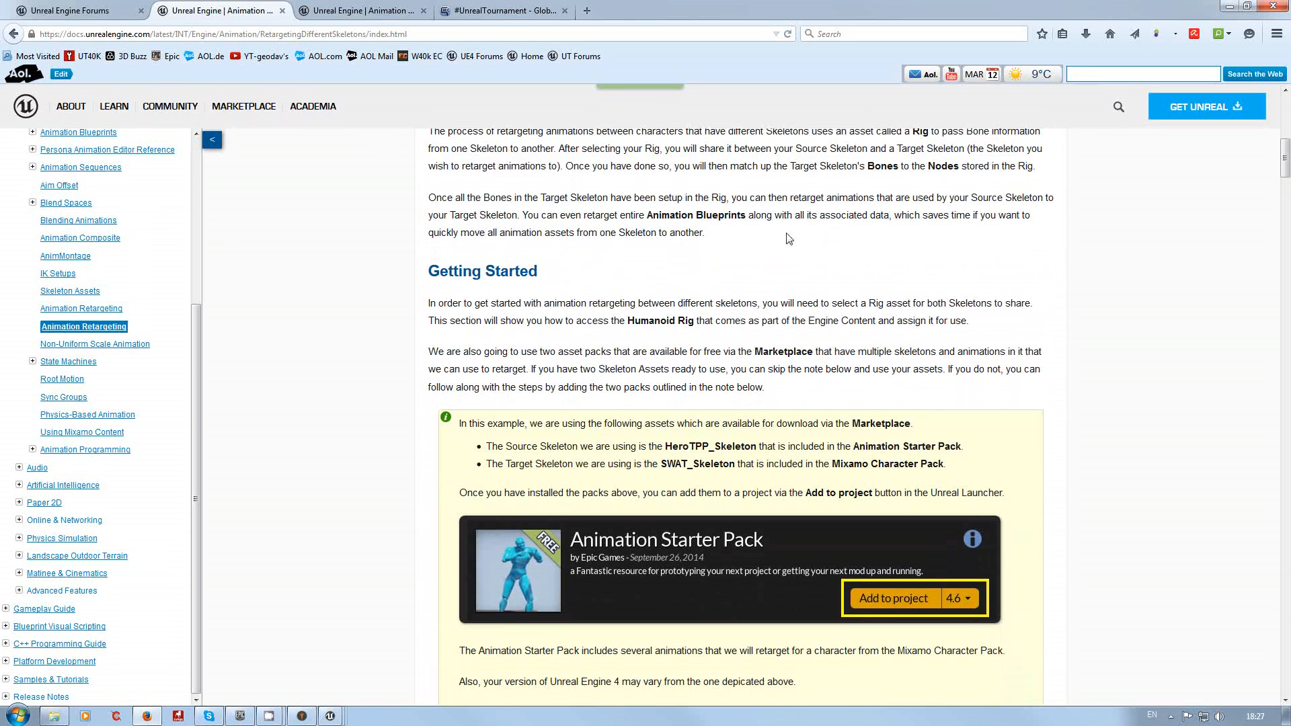
scroll(783, 256, down, 2)
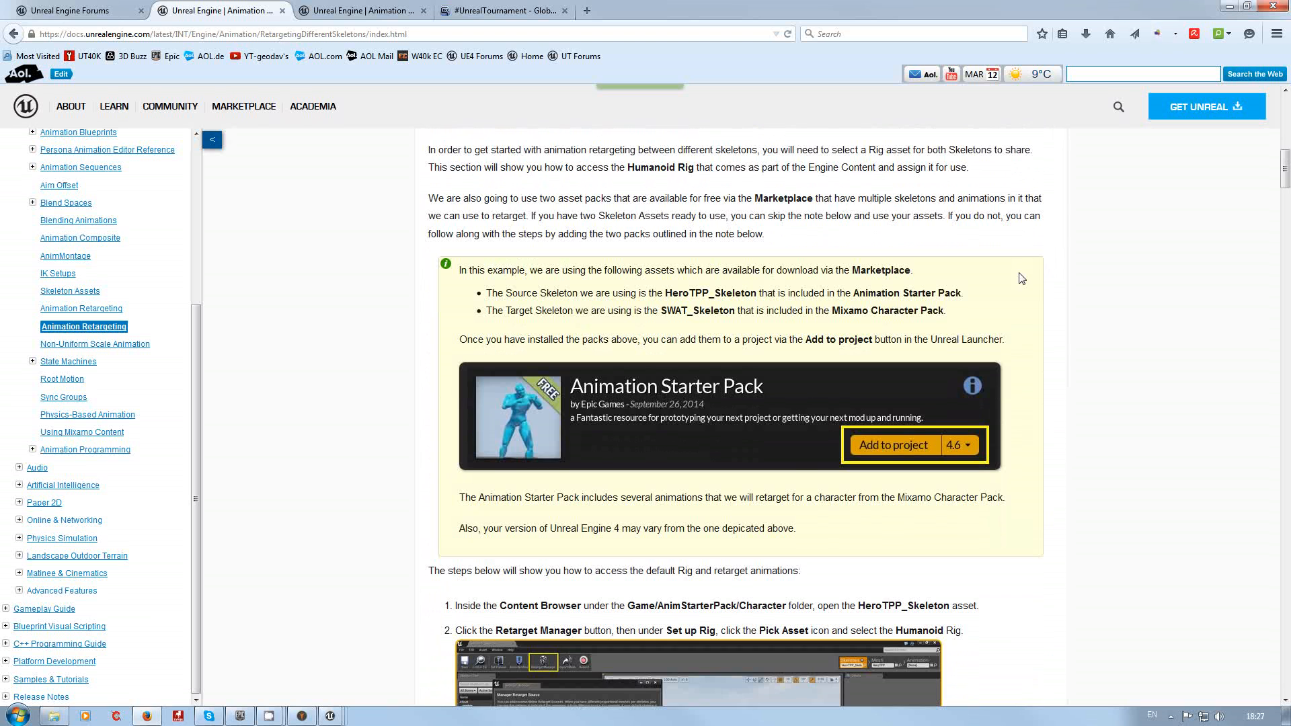
scroll(1022, 277, down, 4)
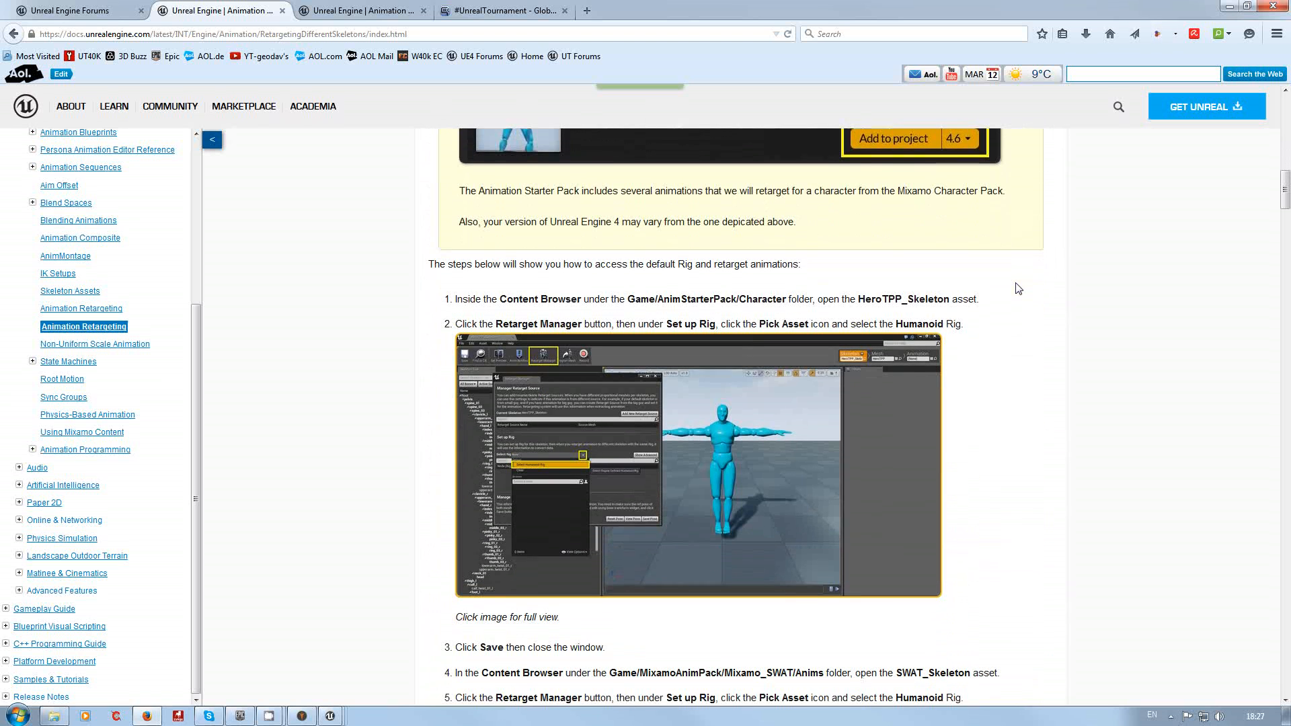
scroll(1019, 288, down, 2)
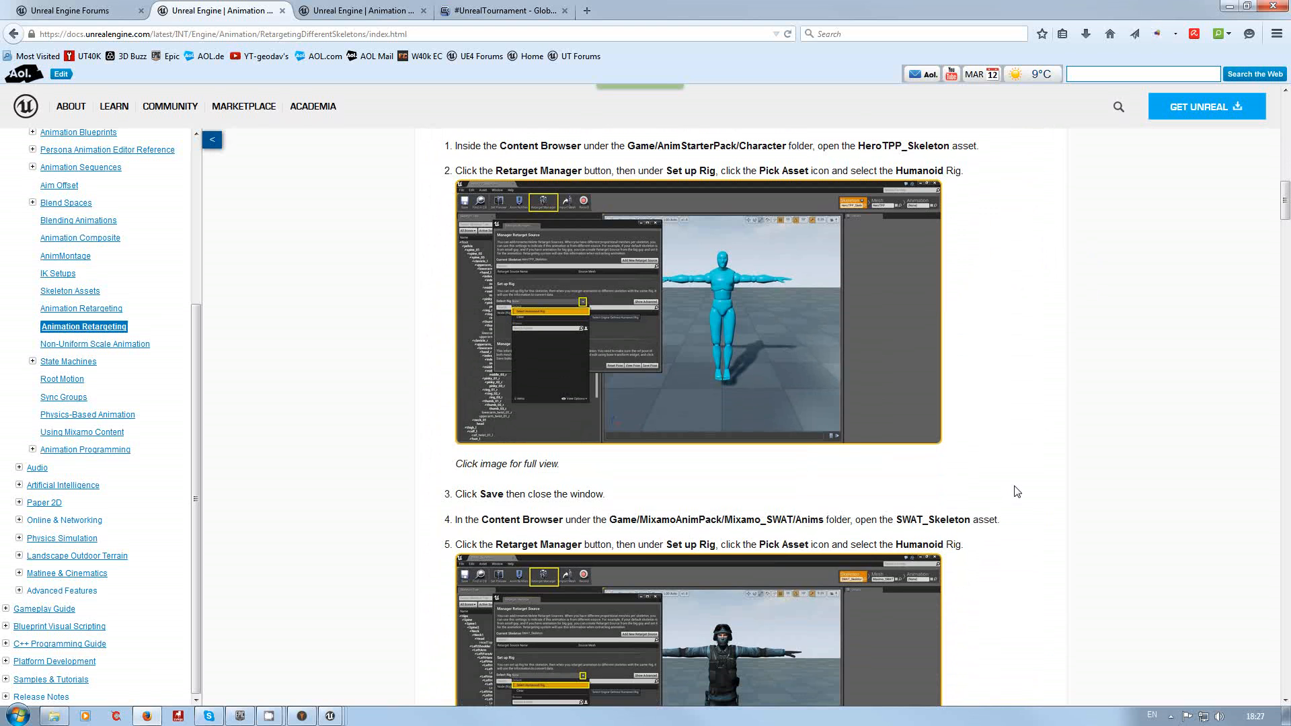
scroll(1016, 491, down, 1)
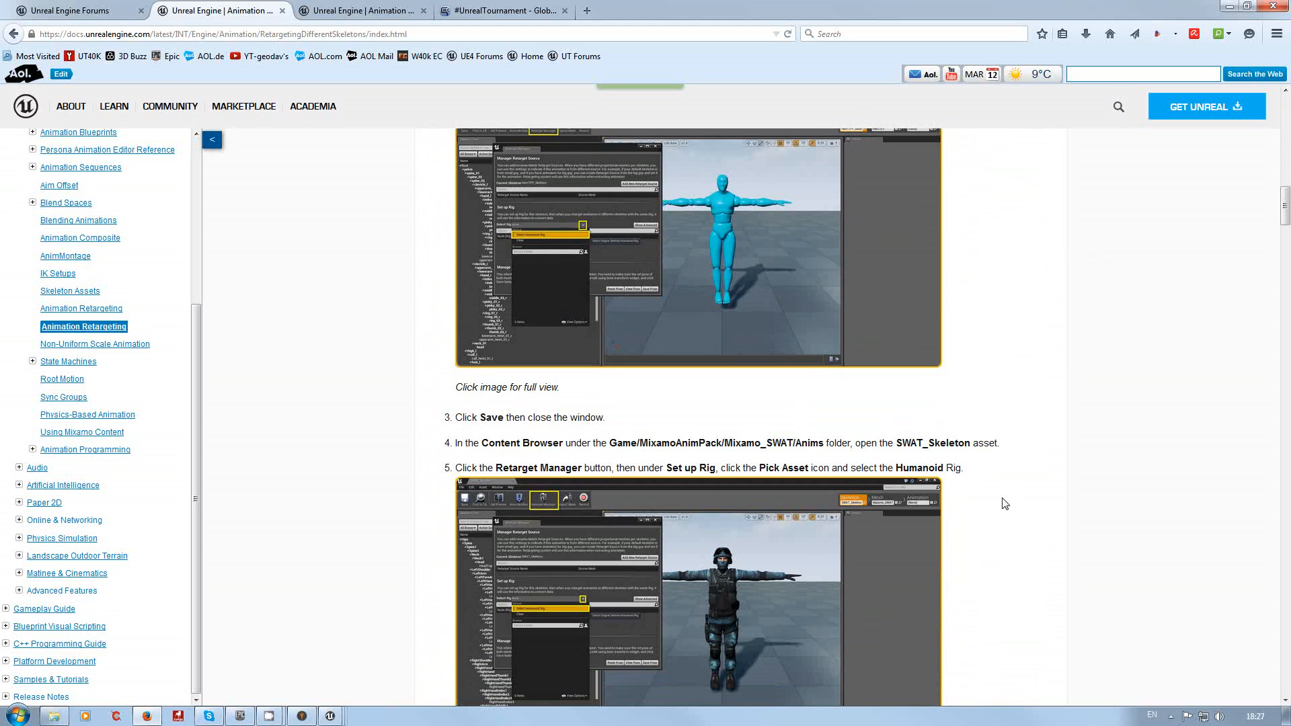
scroll(1004, 503, up, 2)
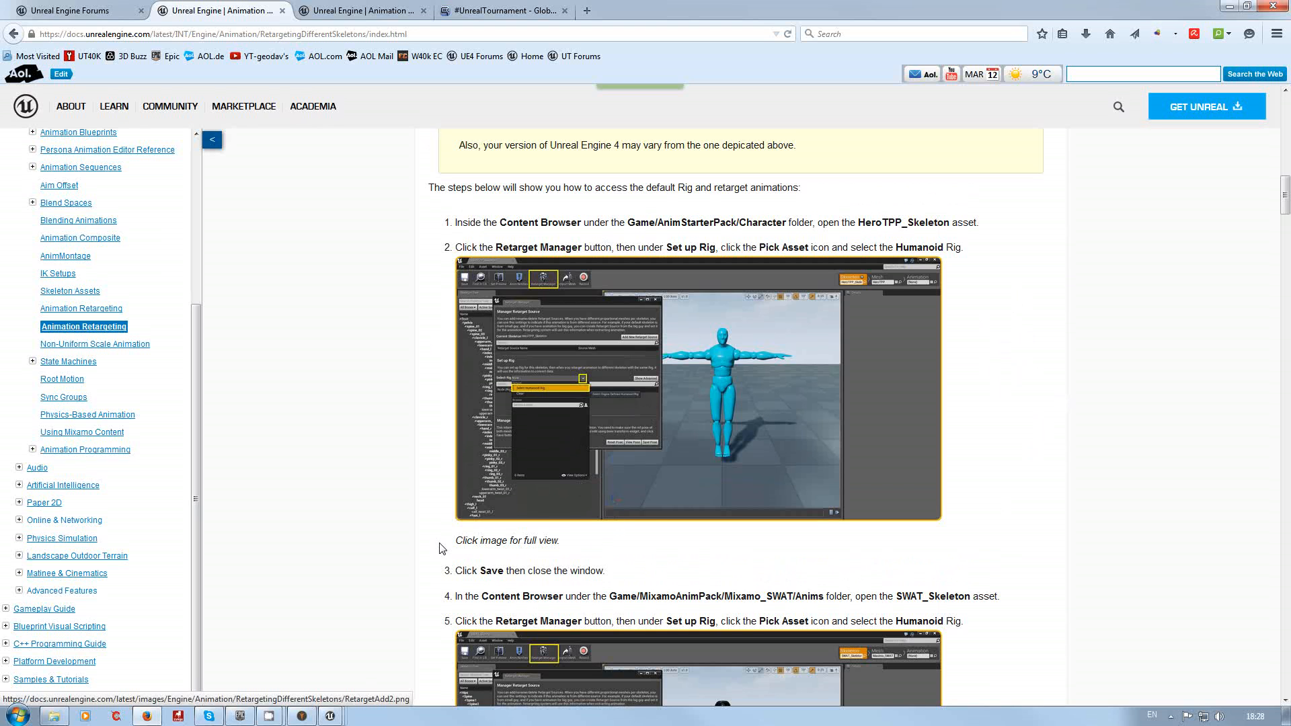
Step: Open the HeroTPP_Skeleton's Retarget Manager, save its retarget base pose, and close the manager
mouse_move(343, 722)
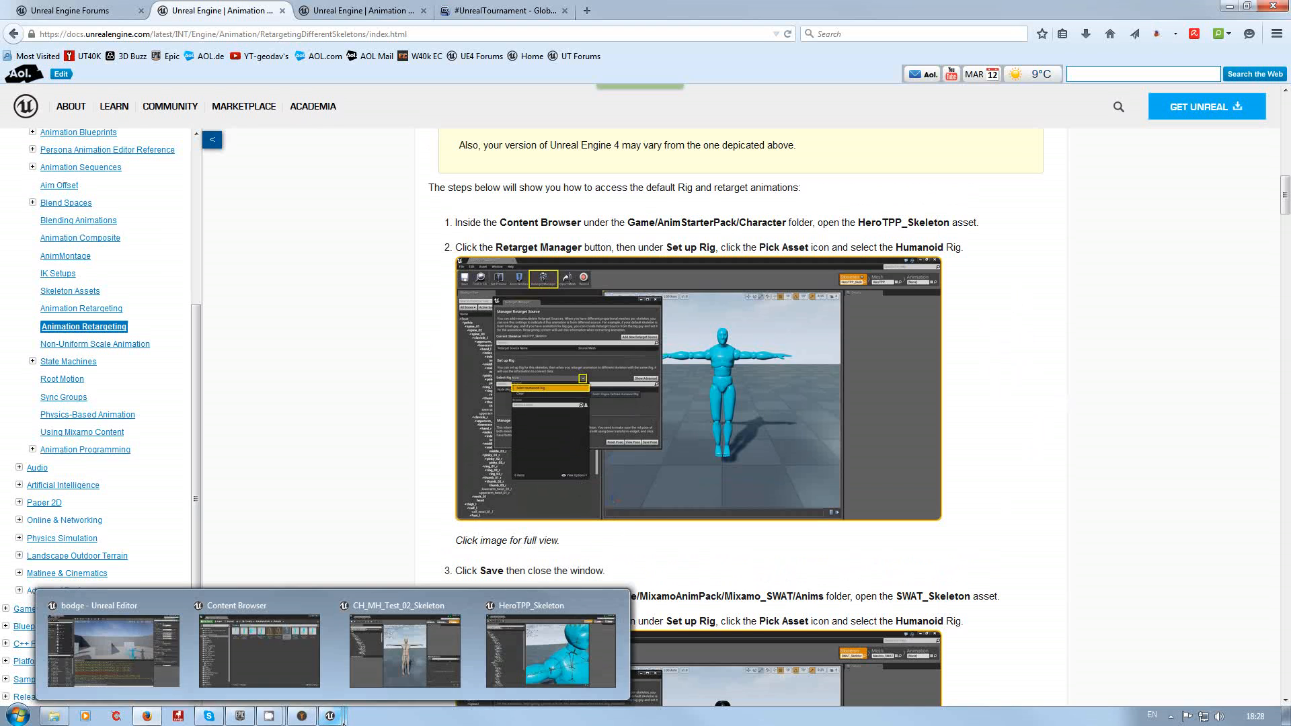
click(526, 595)
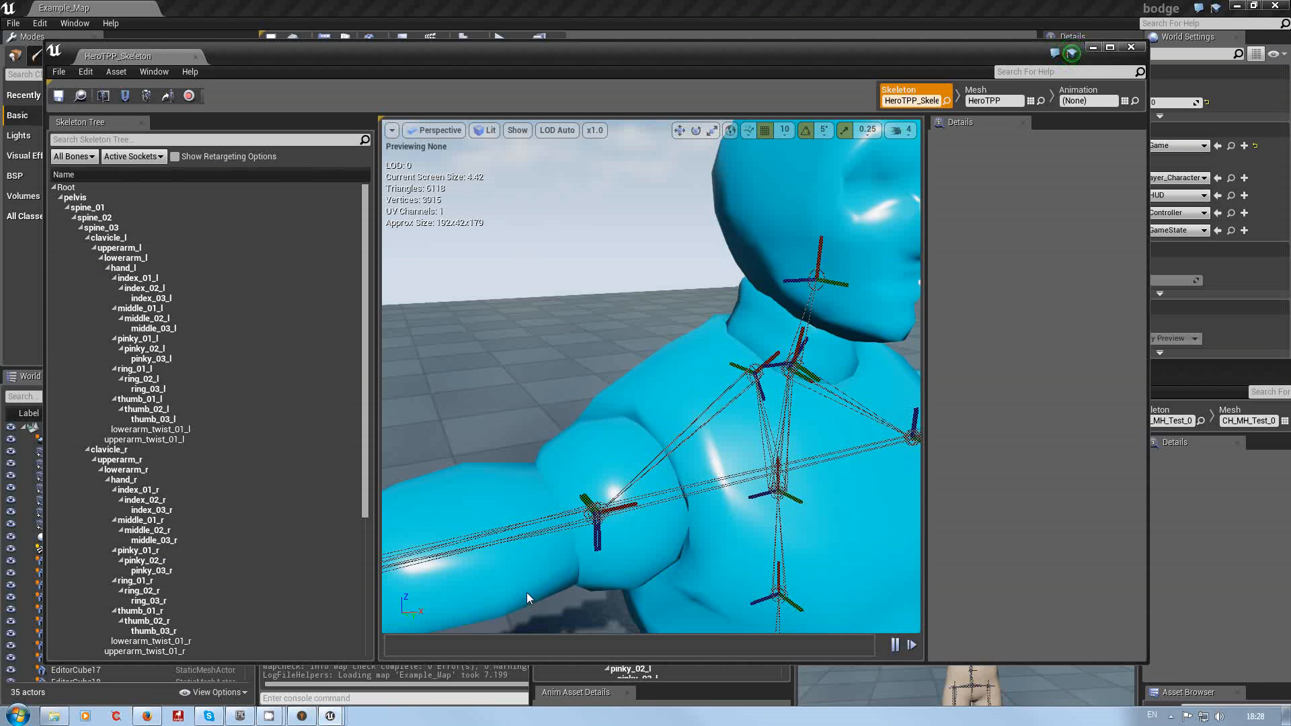
click(146, 96)
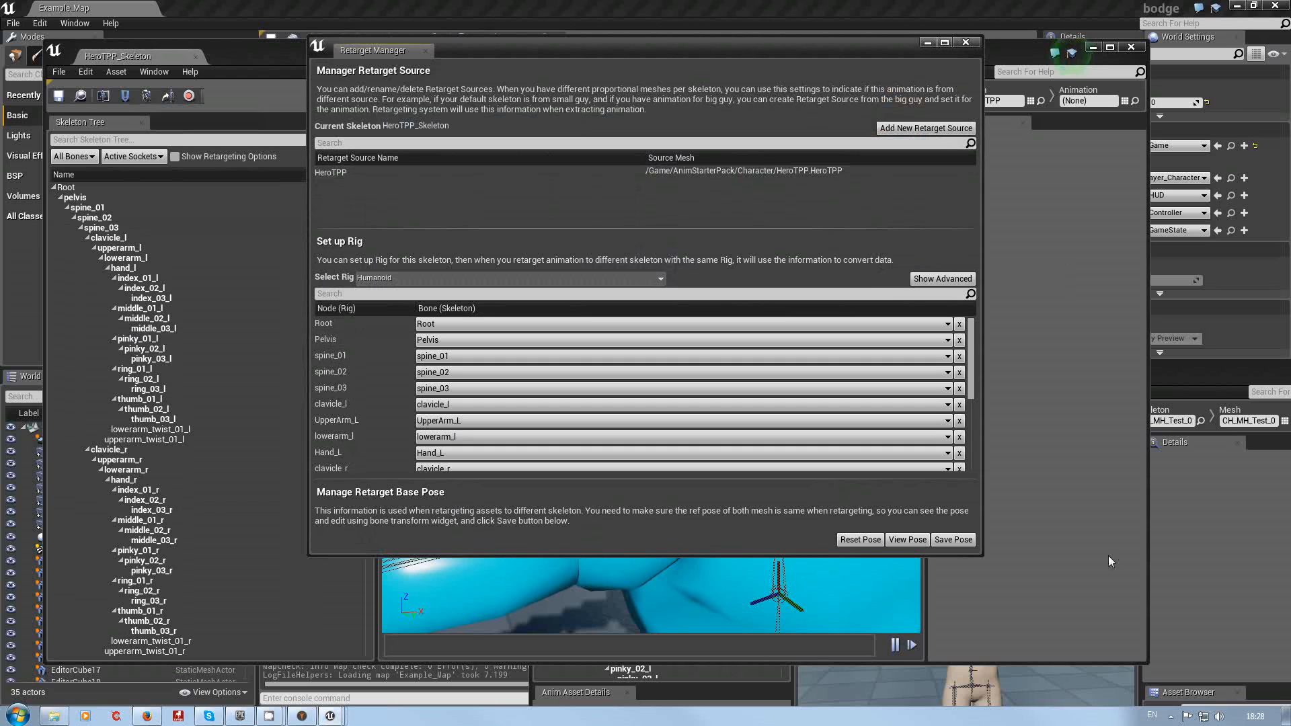
click(953, 540)
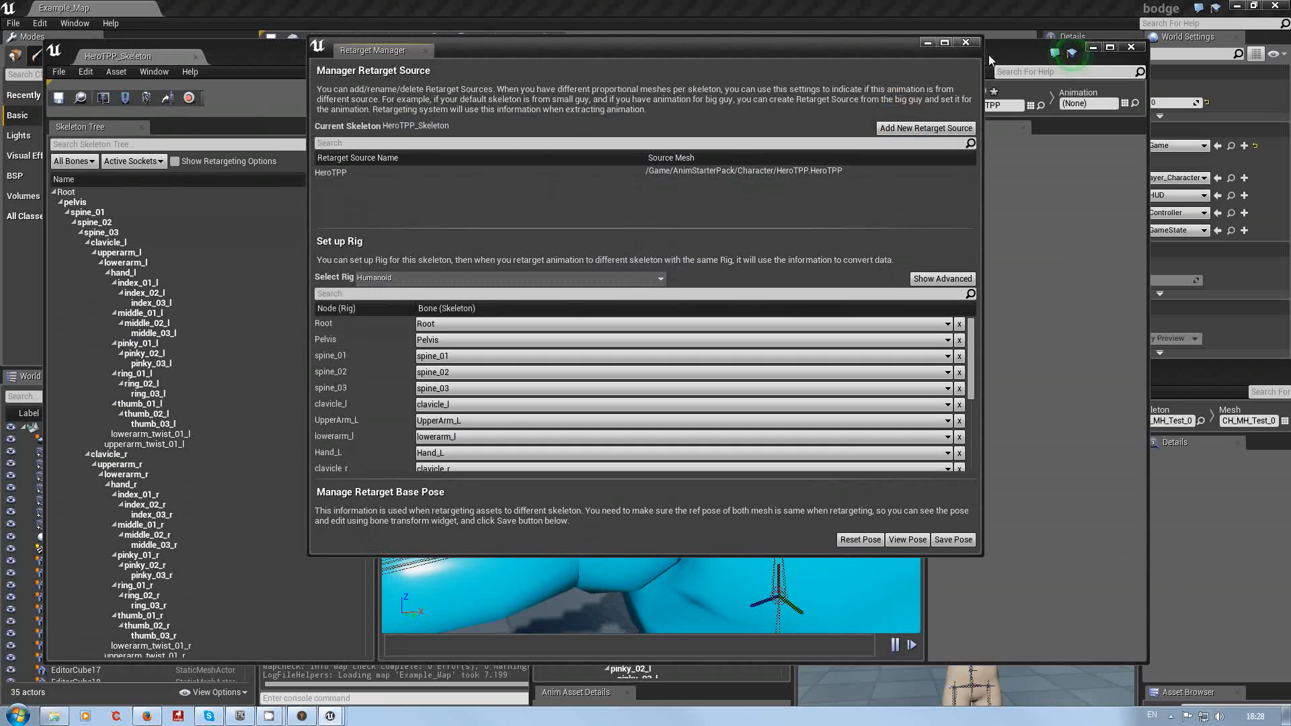
click(966, 44)
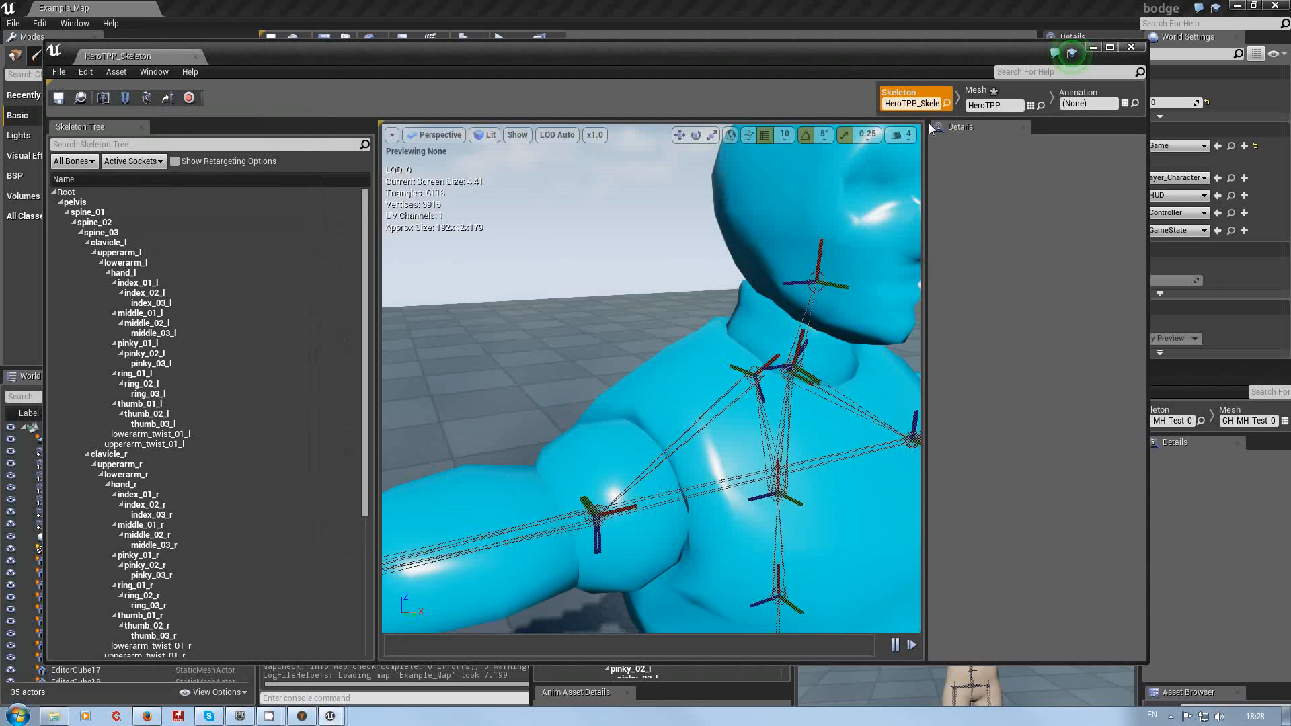
Step: Close the HeroTPP_Skeleton editor and switch the CH_MH_Test_02_Skeleton editor to Mesh mode
click(1131, 47)
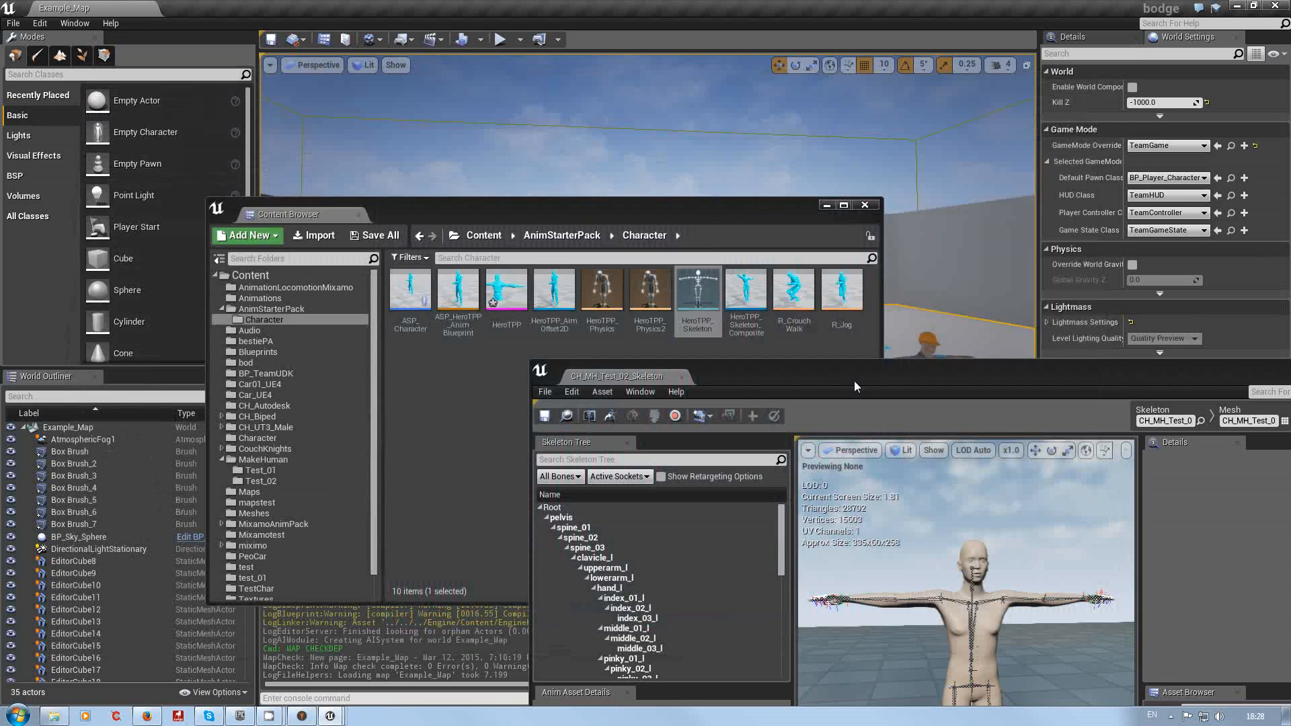
drag(888, 314, 715, 110)
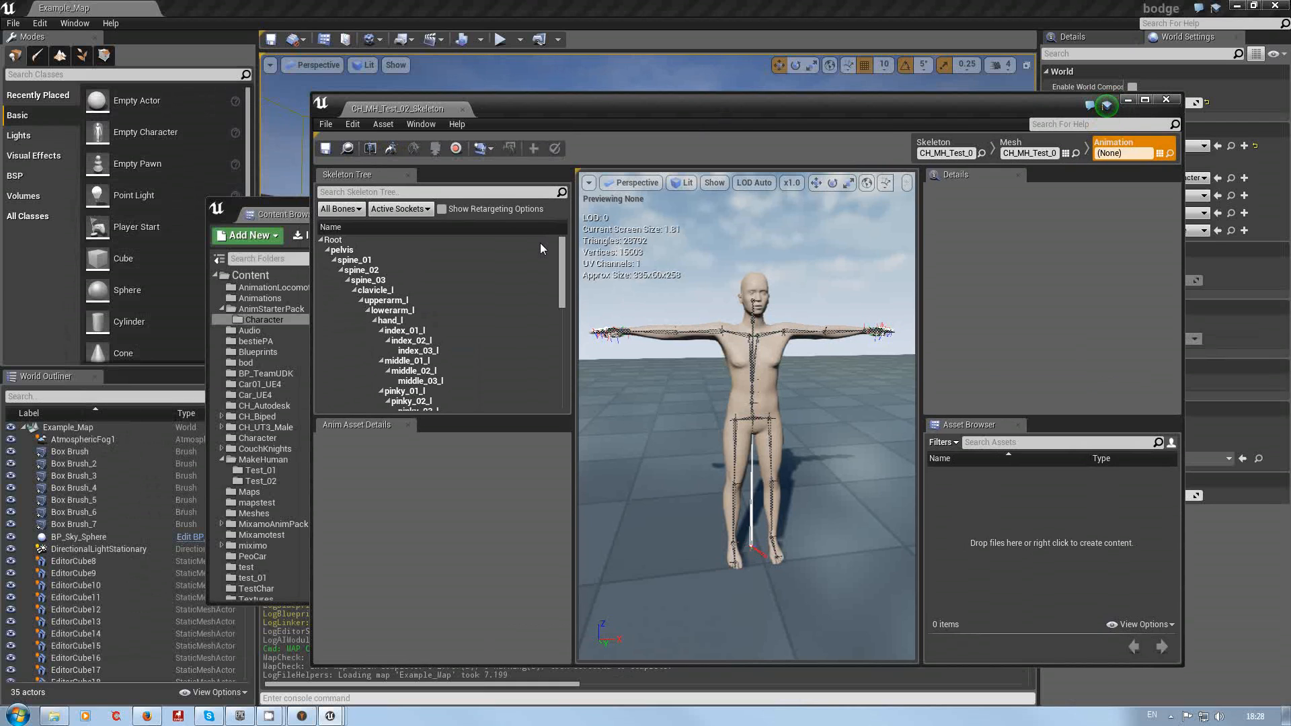
mouse_move(563, 275)
mouse_down()
mouse_move(568, 326)
mouse_move(574, 255)
mouse_up()
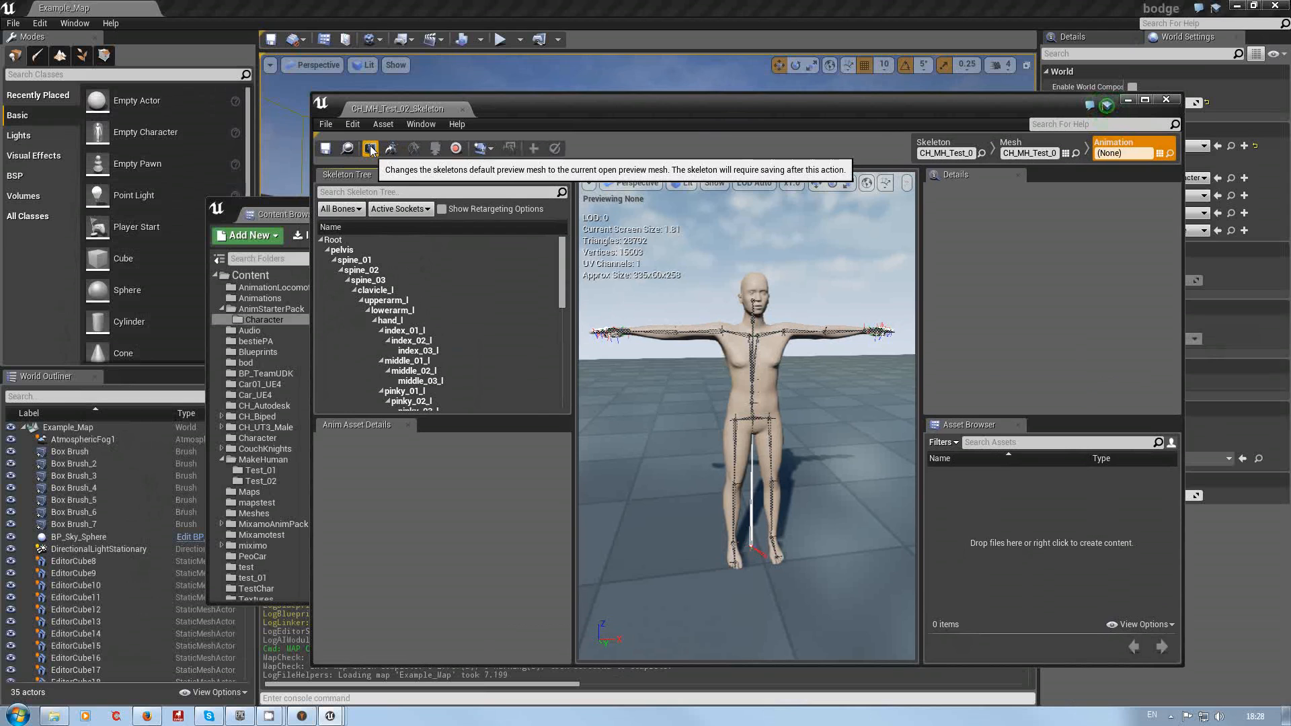
click(920, 146)
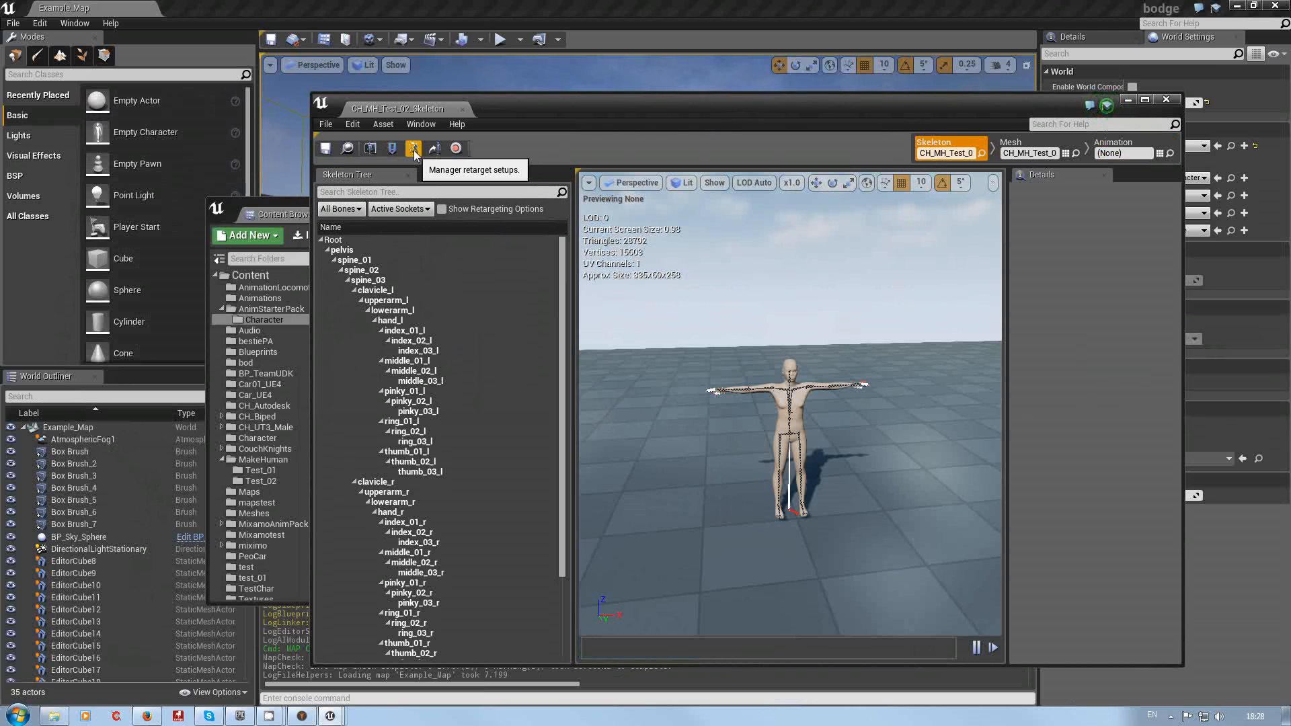
click(1029, 146)
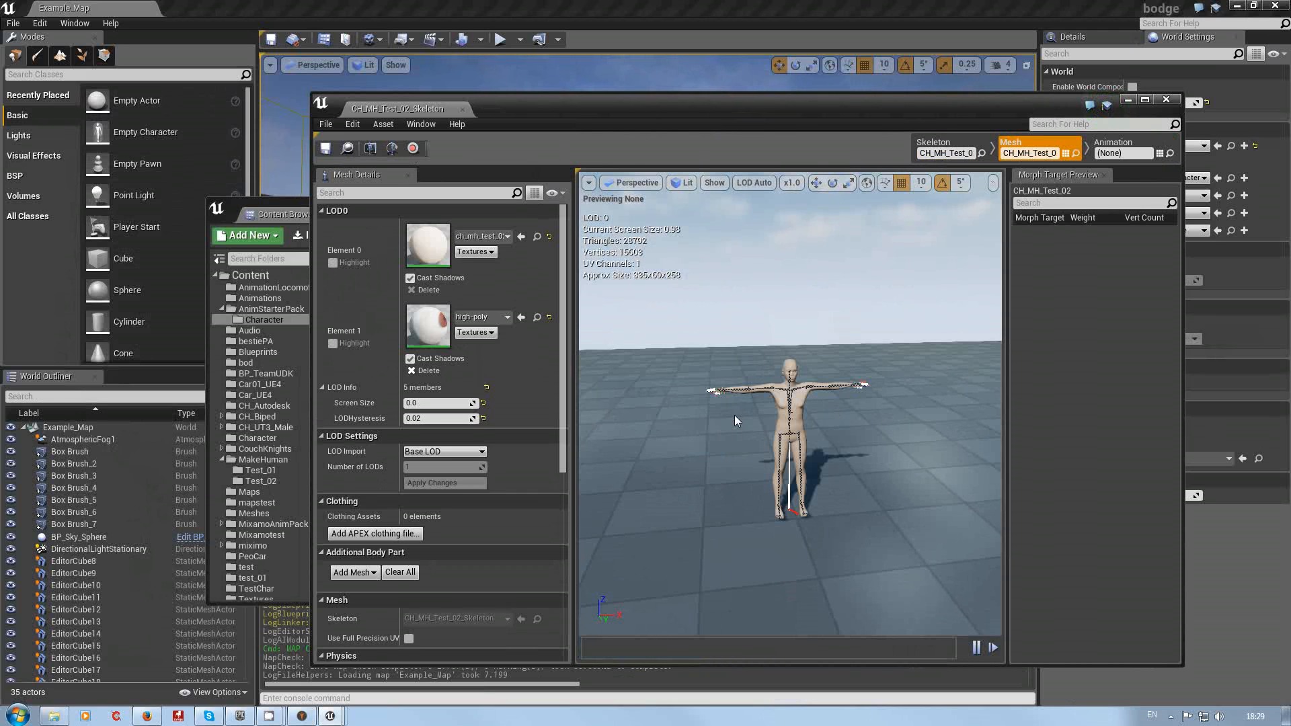
Step: Open the CH_MH_Test_02_Skeleton's Retarget Manager and set up its rig as the Humanoid rig
click(934, 144)
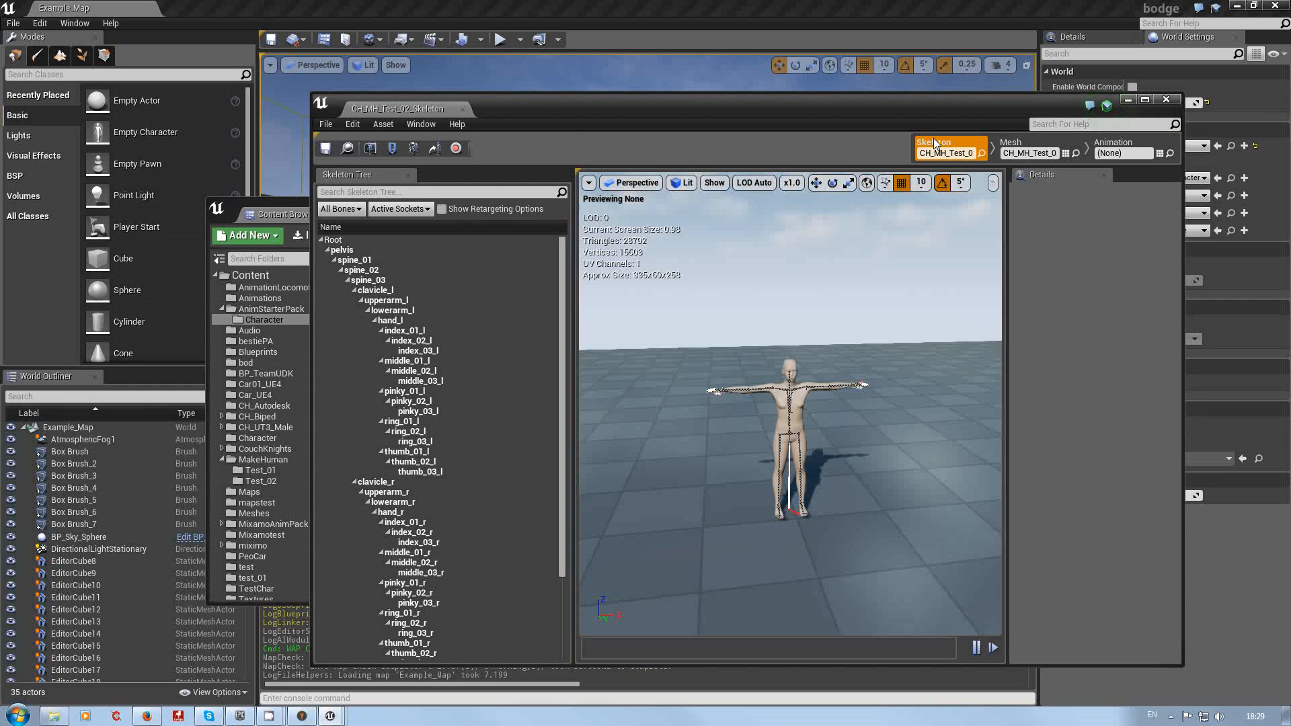
click(413, 147)
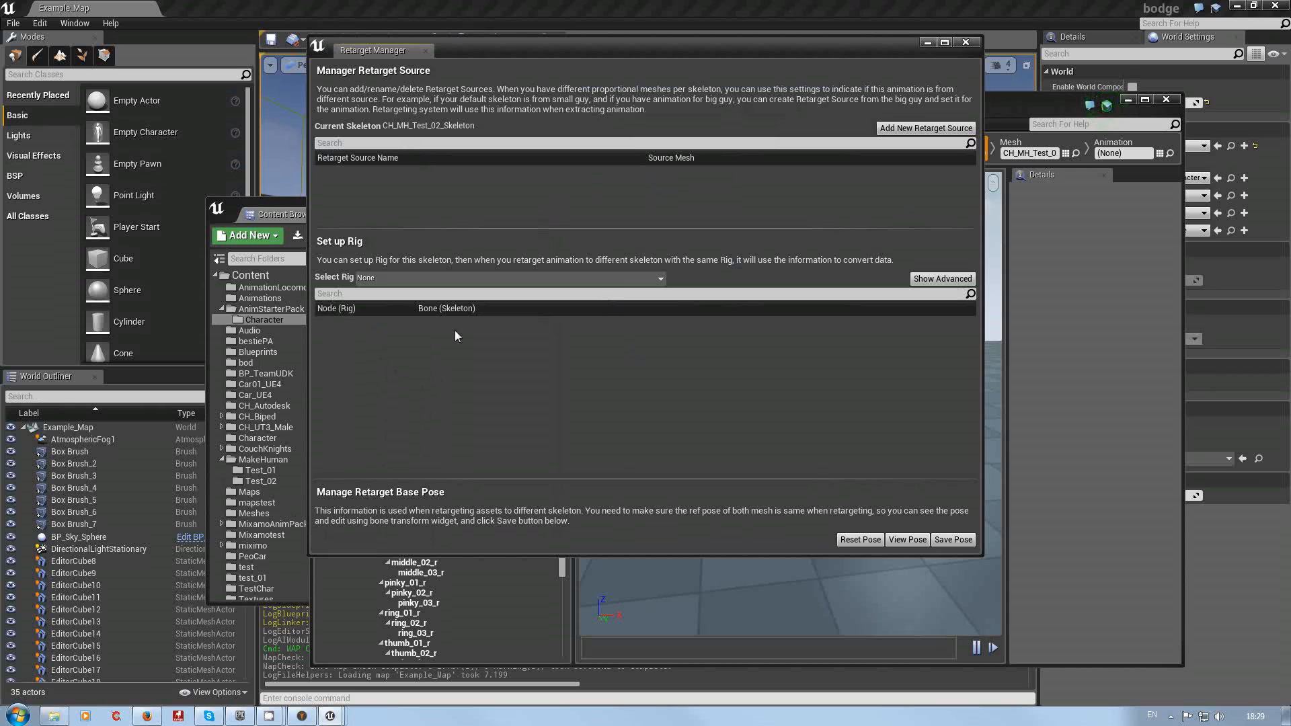
click(658, 278)
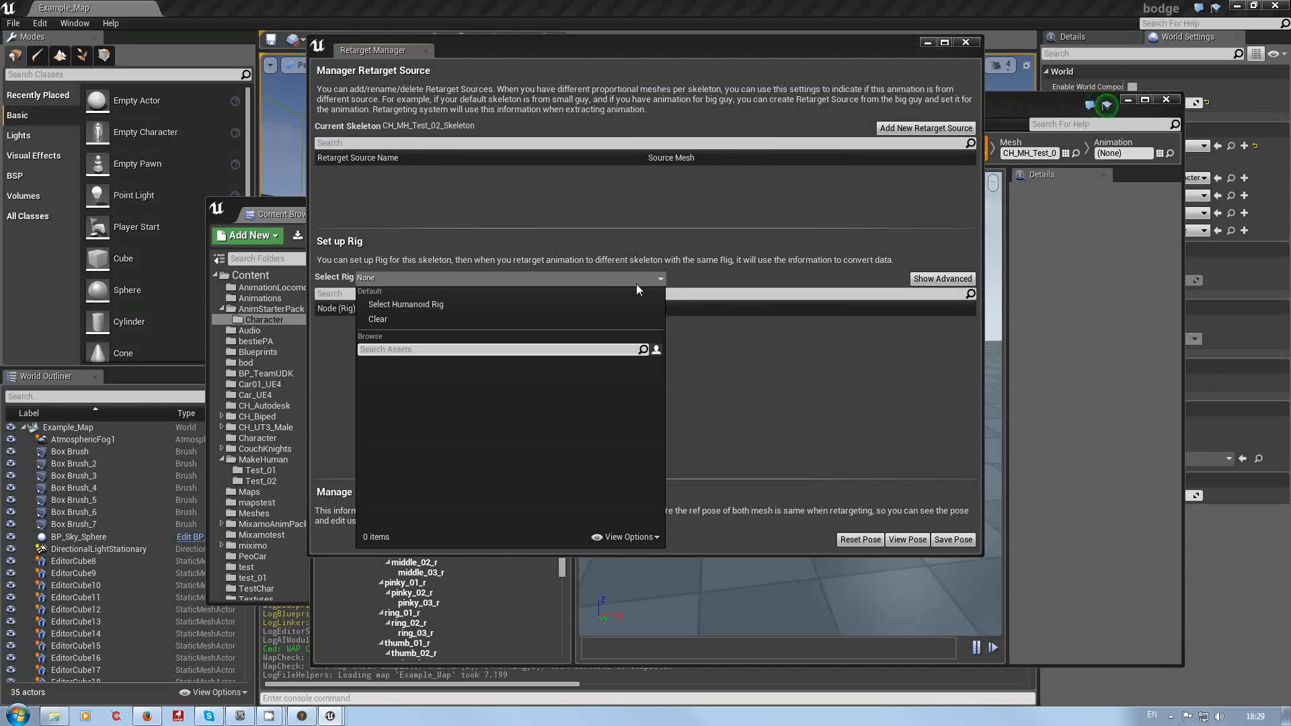
click(447, 306)
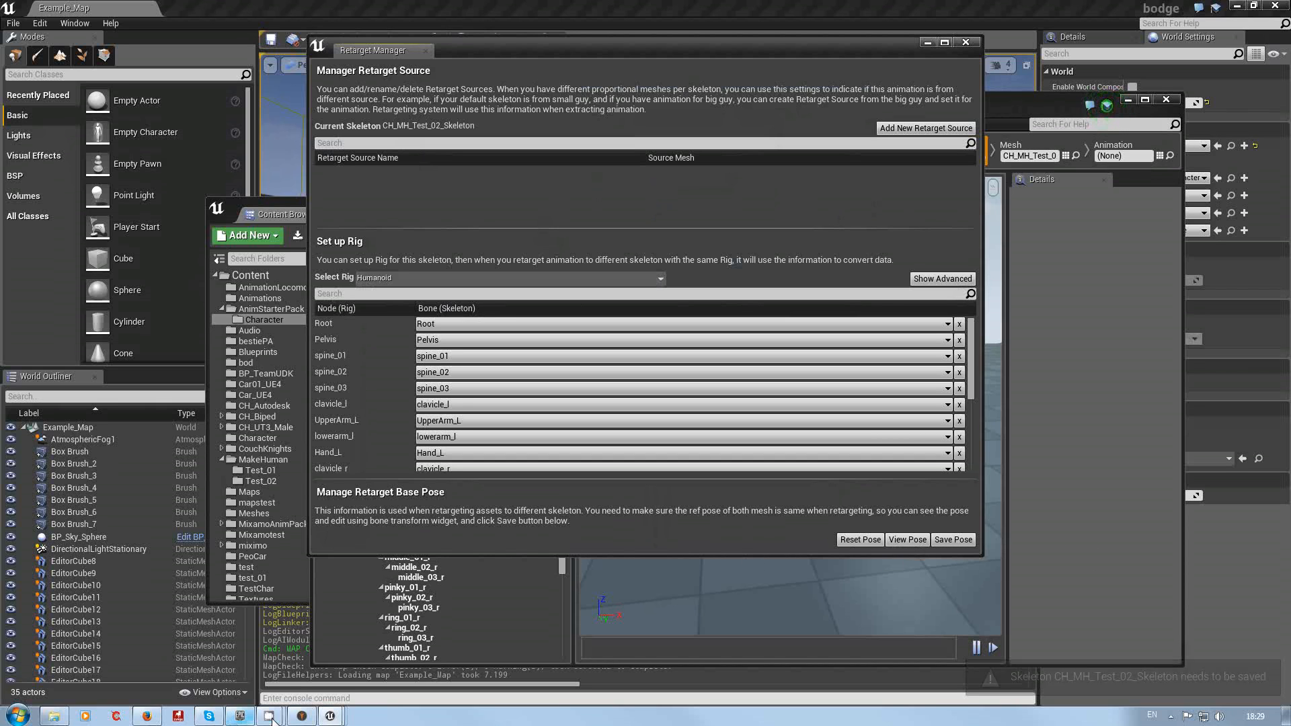
Step: Switch to the browser and reread the documentation's rig setup and save steps for the second skeleton
click(146, 715)
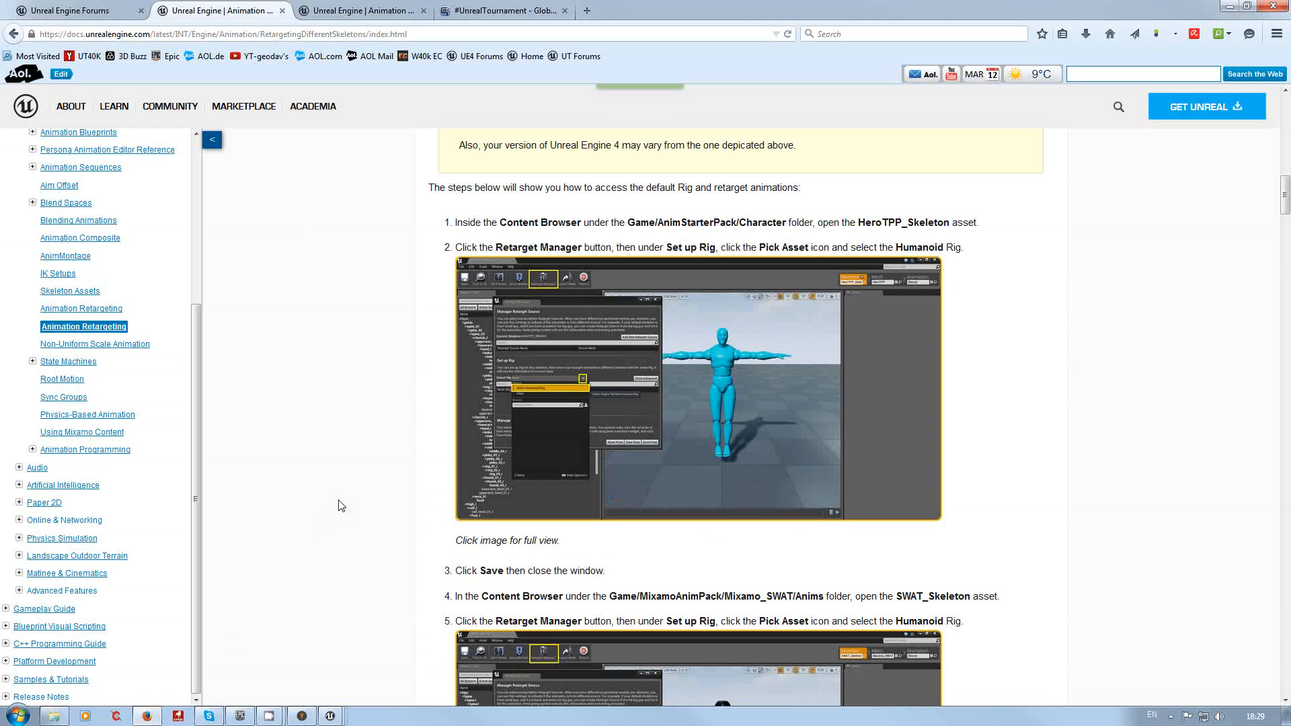
scroll(340, 511, down, 3)
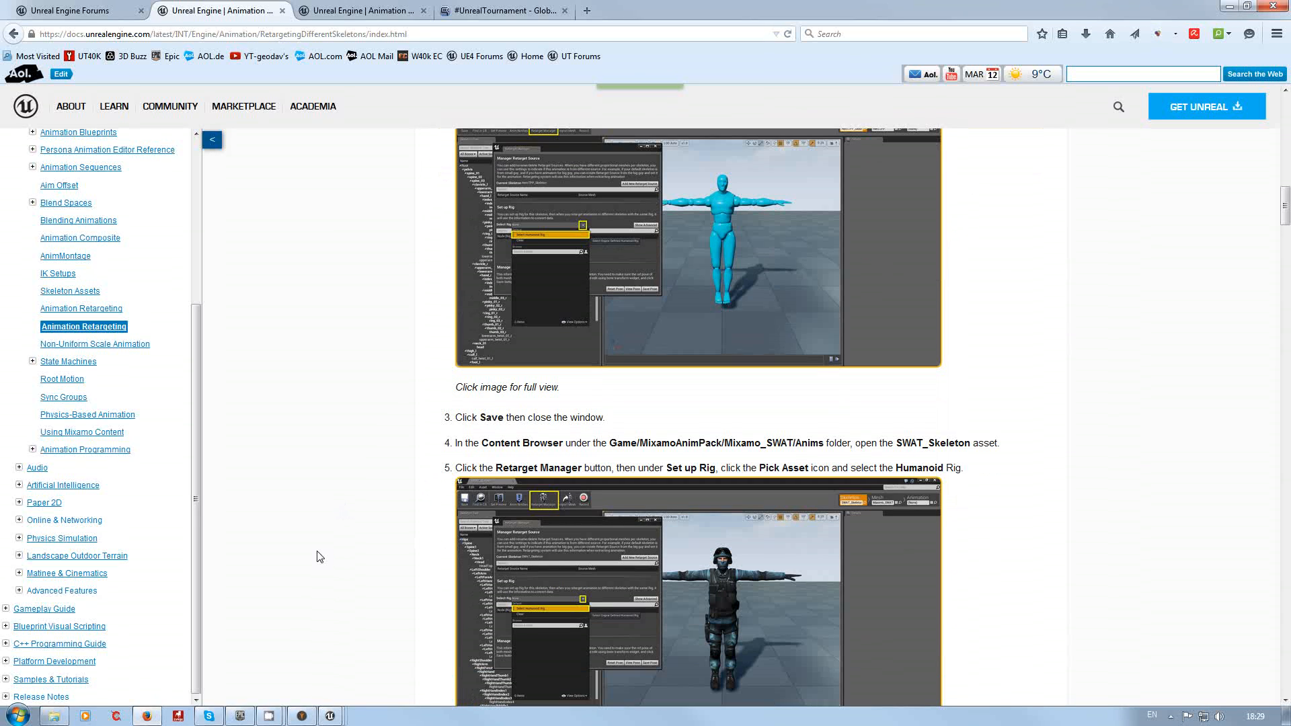
scroll(319, 556, down, 2)
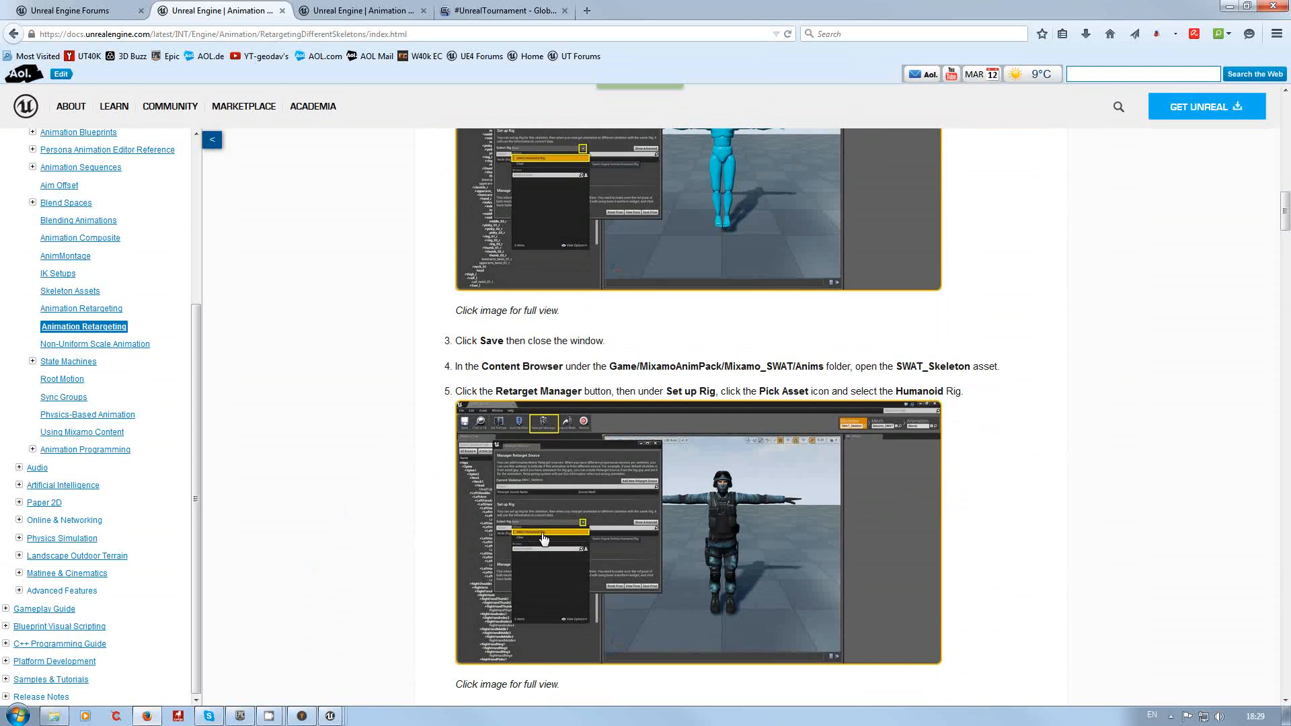
scroll(357, 363, up, 3)
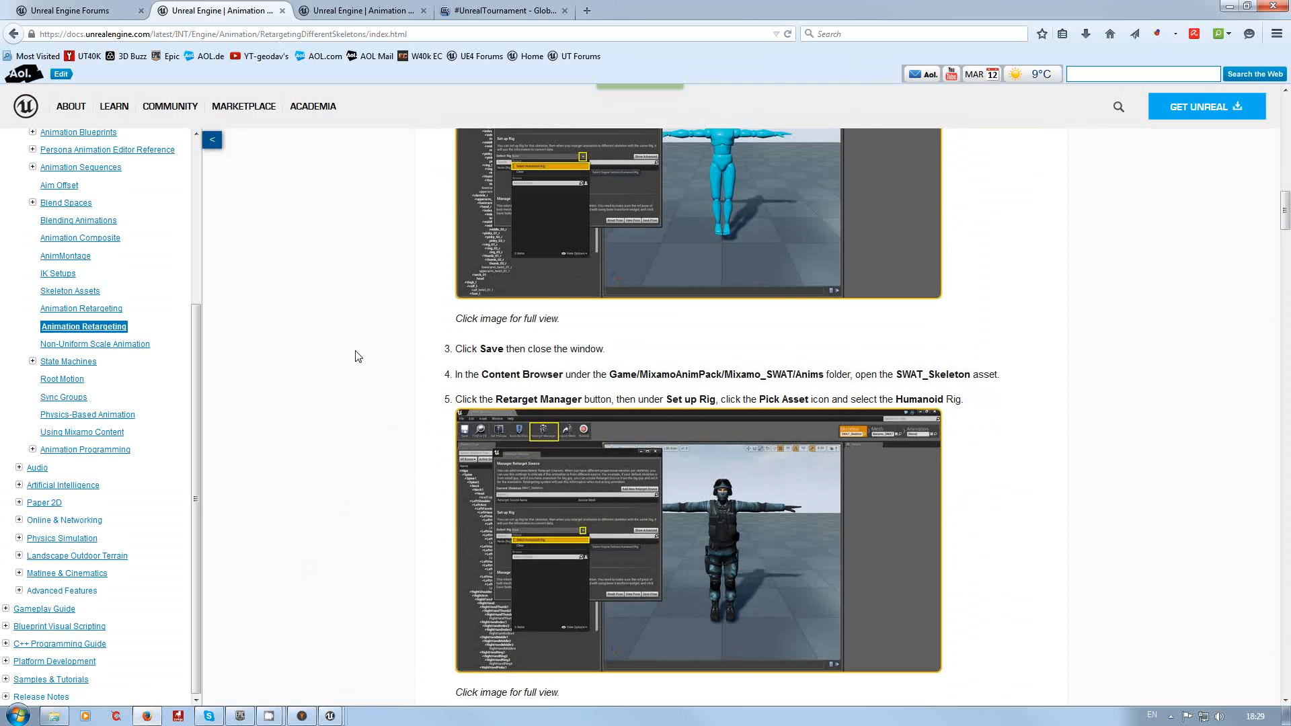
scroll(349, 376, up, 1)
scroll(349, 388, down, 2)
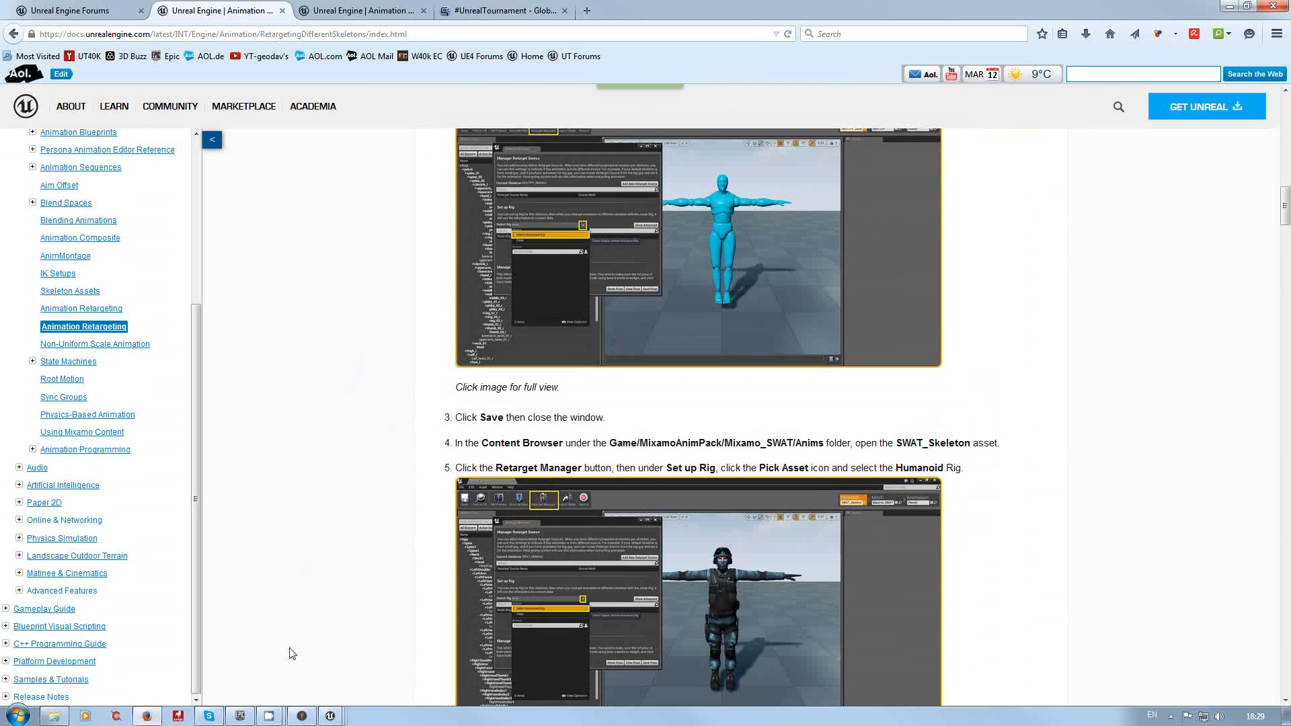
mouse_move(333, 716)
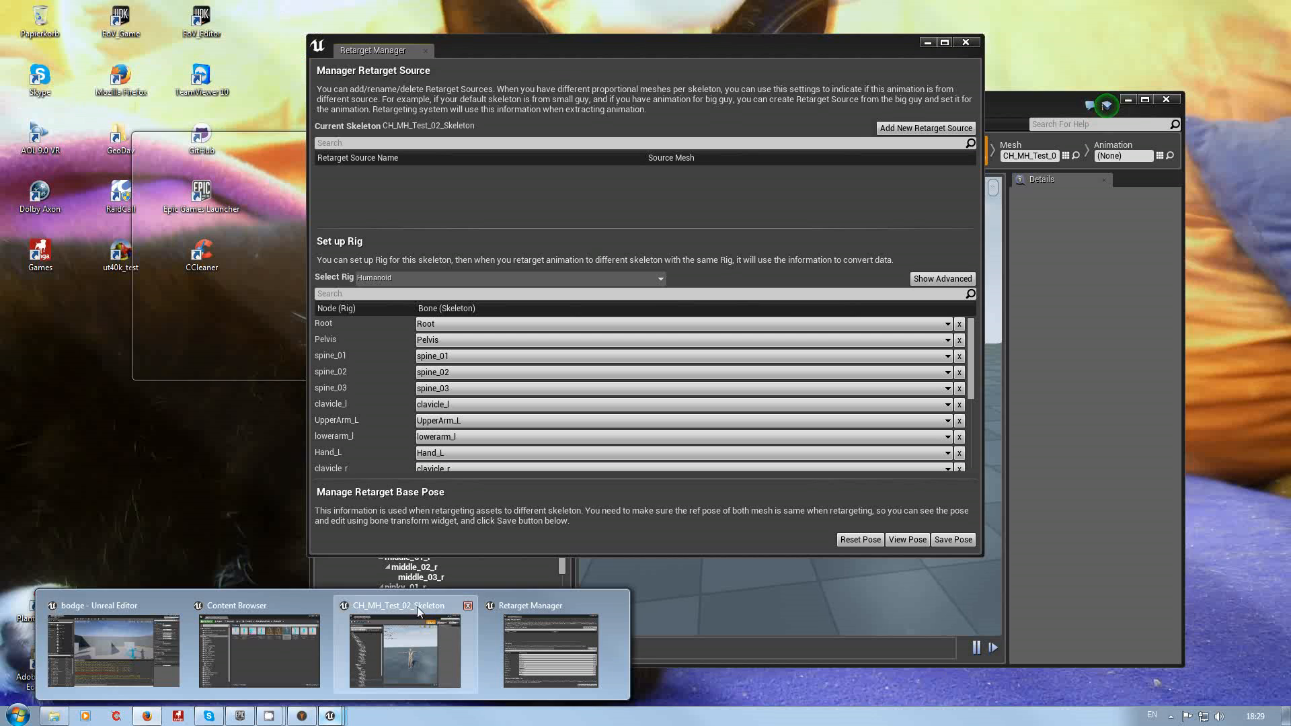
Step: Return to the Retarget Manager, review the Humanoid rig's bone mappings, and close the manager
click(418, 608)
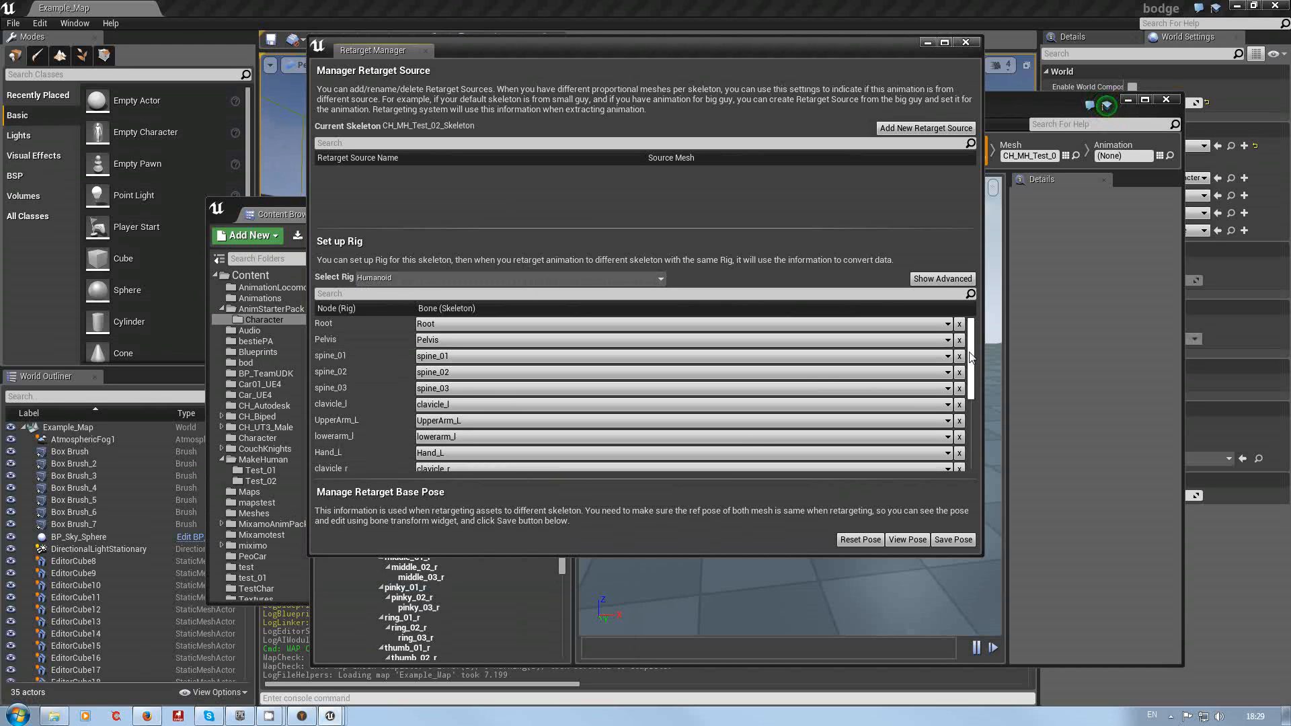
drag(970, 356, 966, 429)
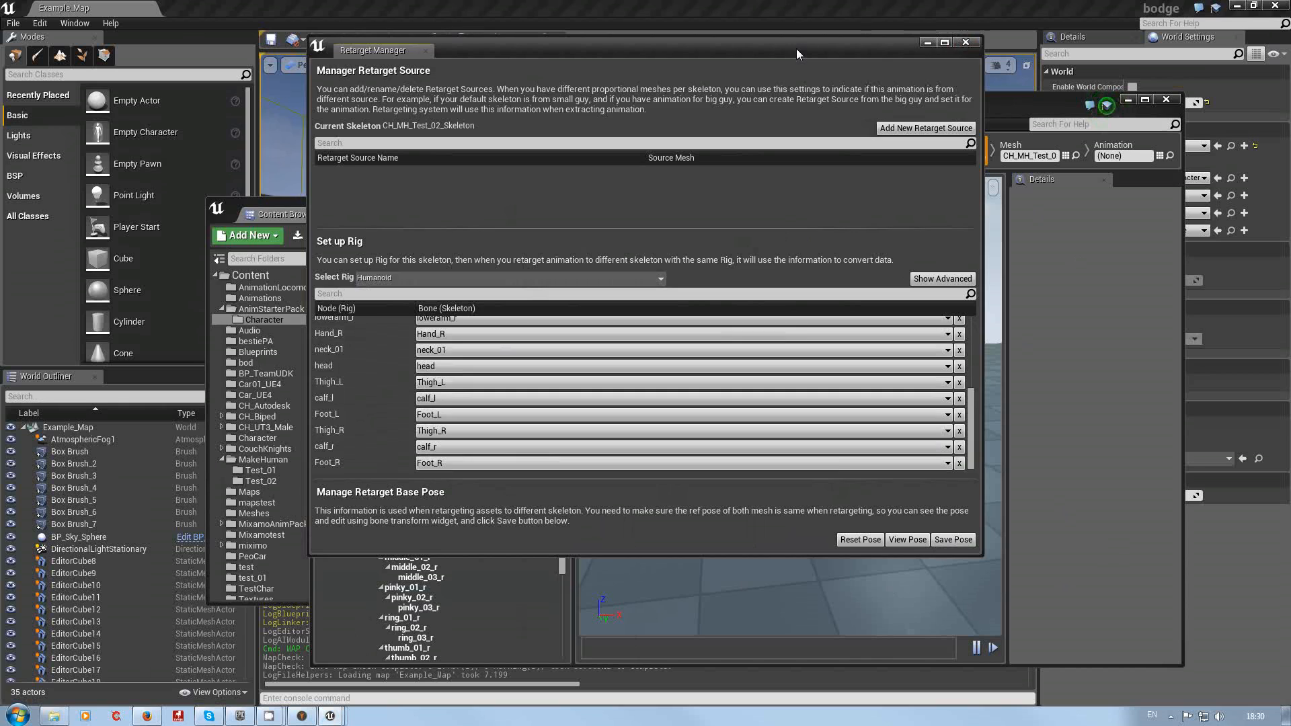
drag(796, 49, 561, 131)
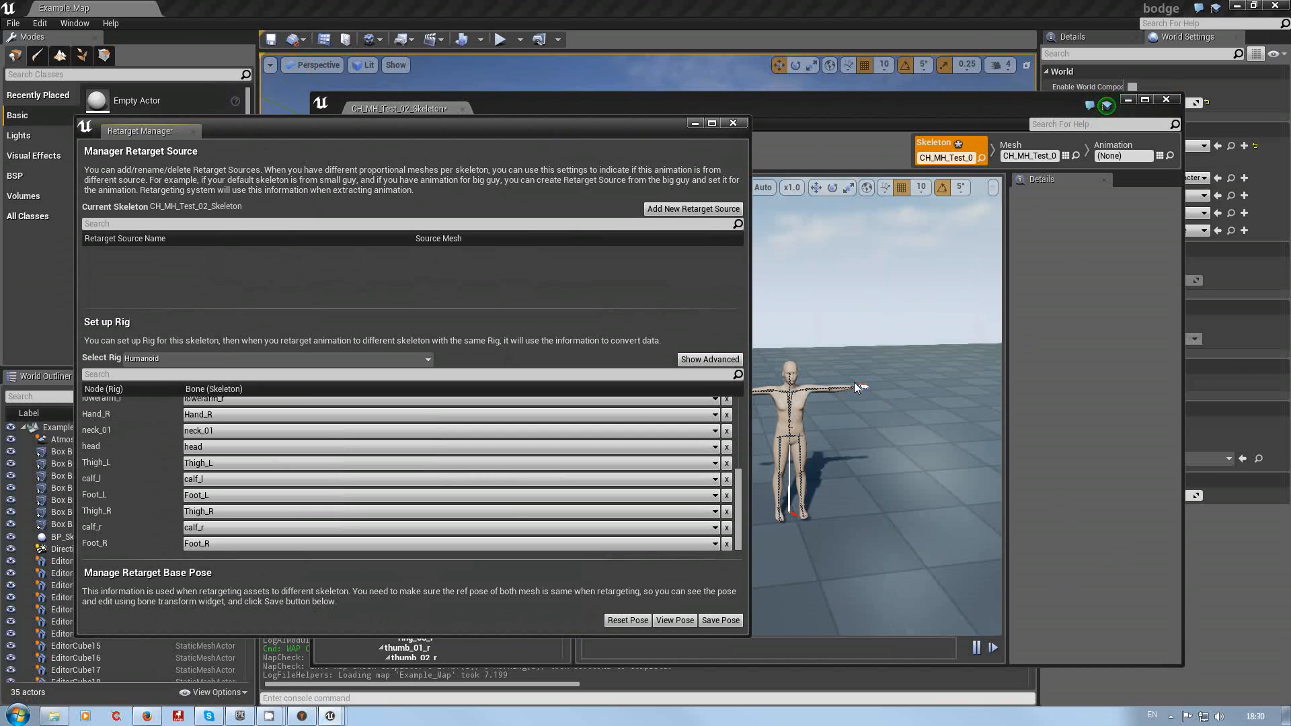
click(737, 125)
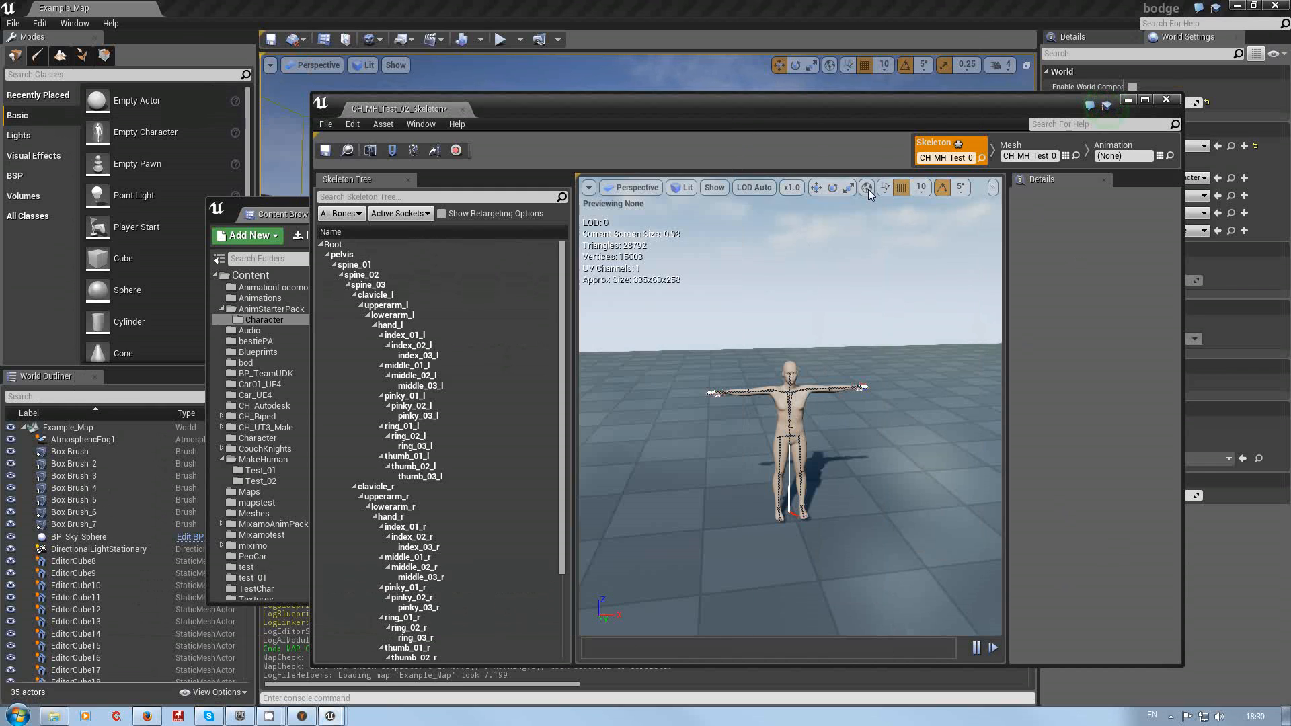
Step: Close the CH_MH_Test_02_Skeleton editor and open the AnimStarterPack folder in the Content Browser
click(1166, 100)
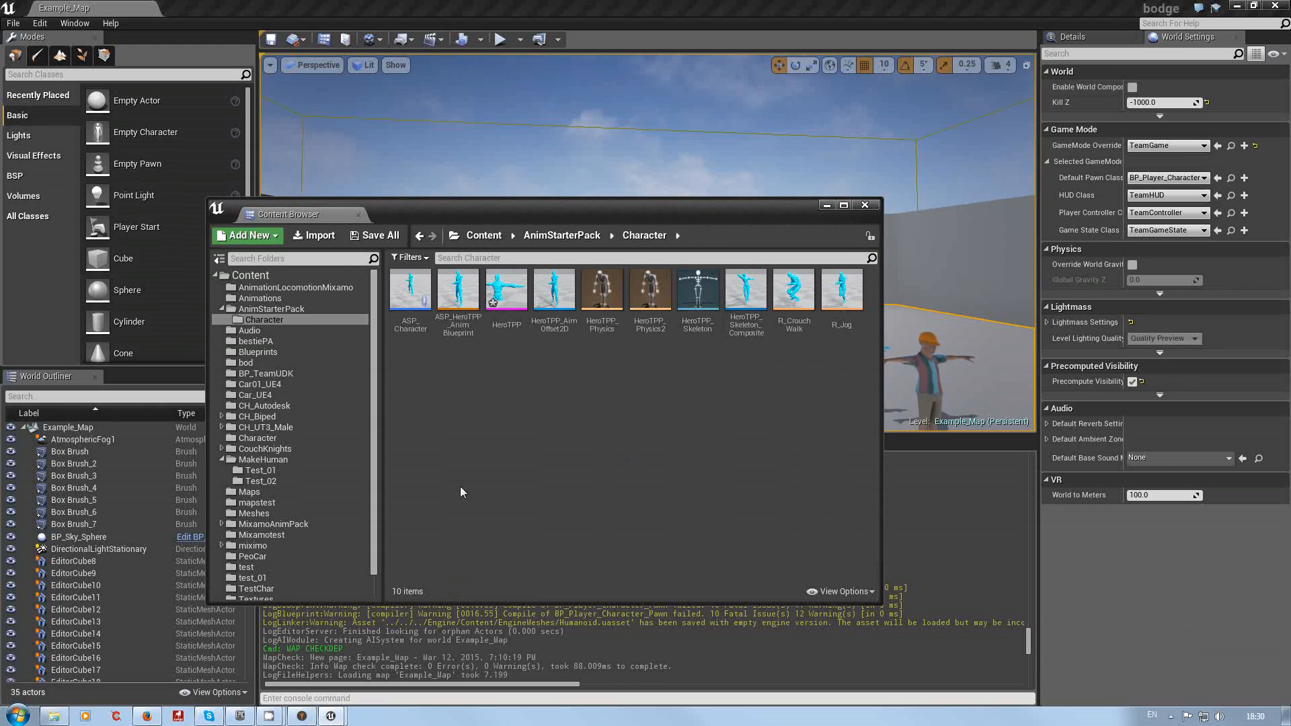
click(292, 310)
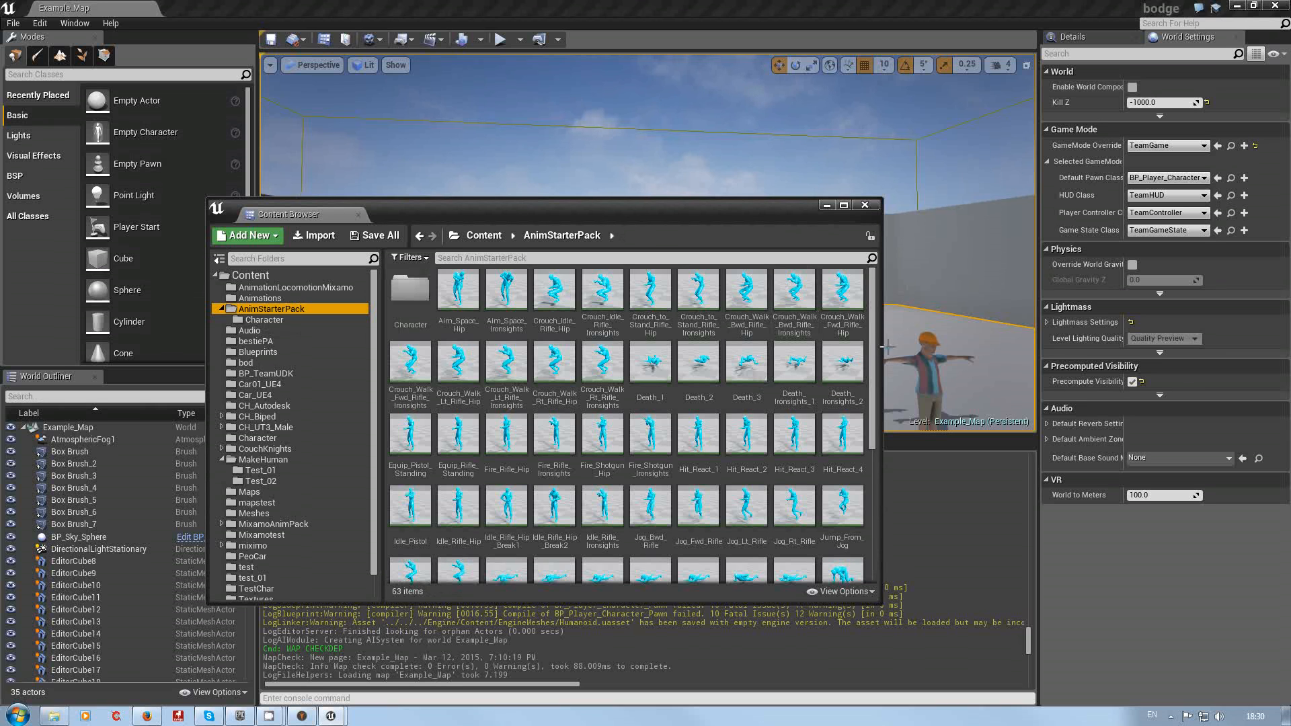
drag(872, 352, 870, 472)
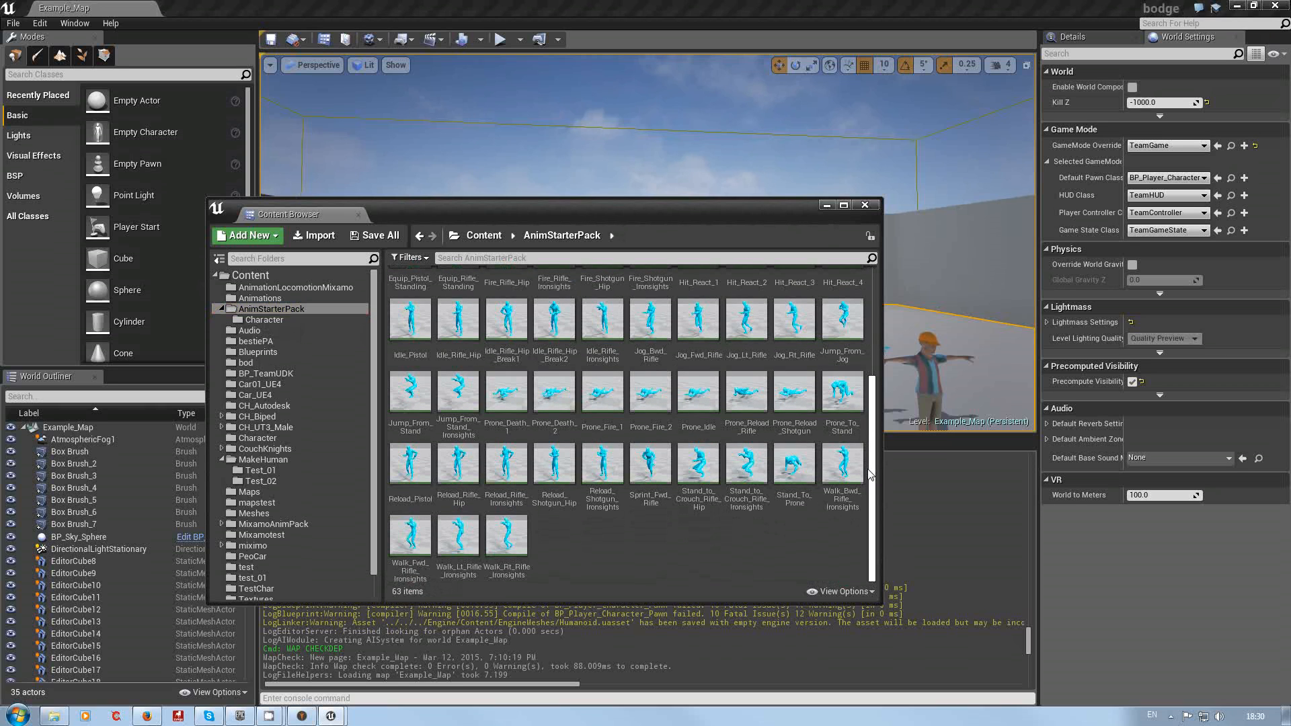
drag(869, 466, 870, 444)
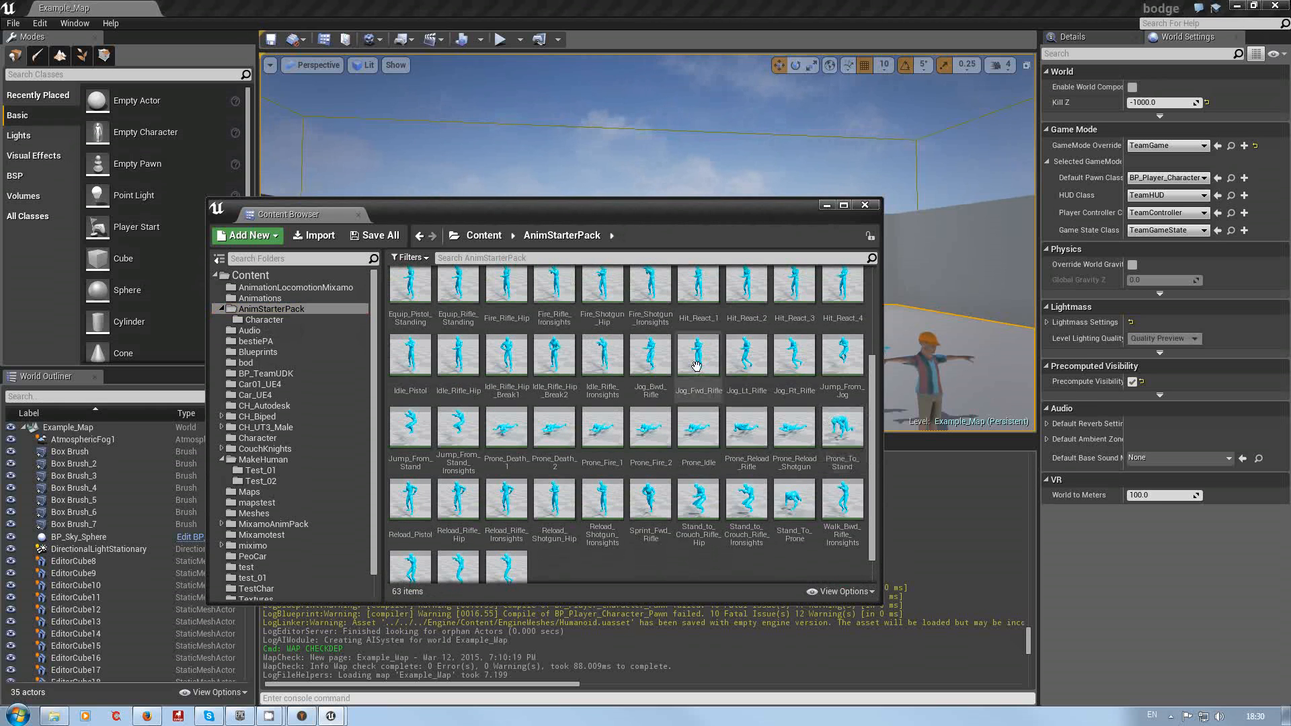
Step: Duplicate and retarget the Jog_Fwd_Rifle animation onto the CH_MH_Test_02_Skeleton
mouse_move(691, 352)
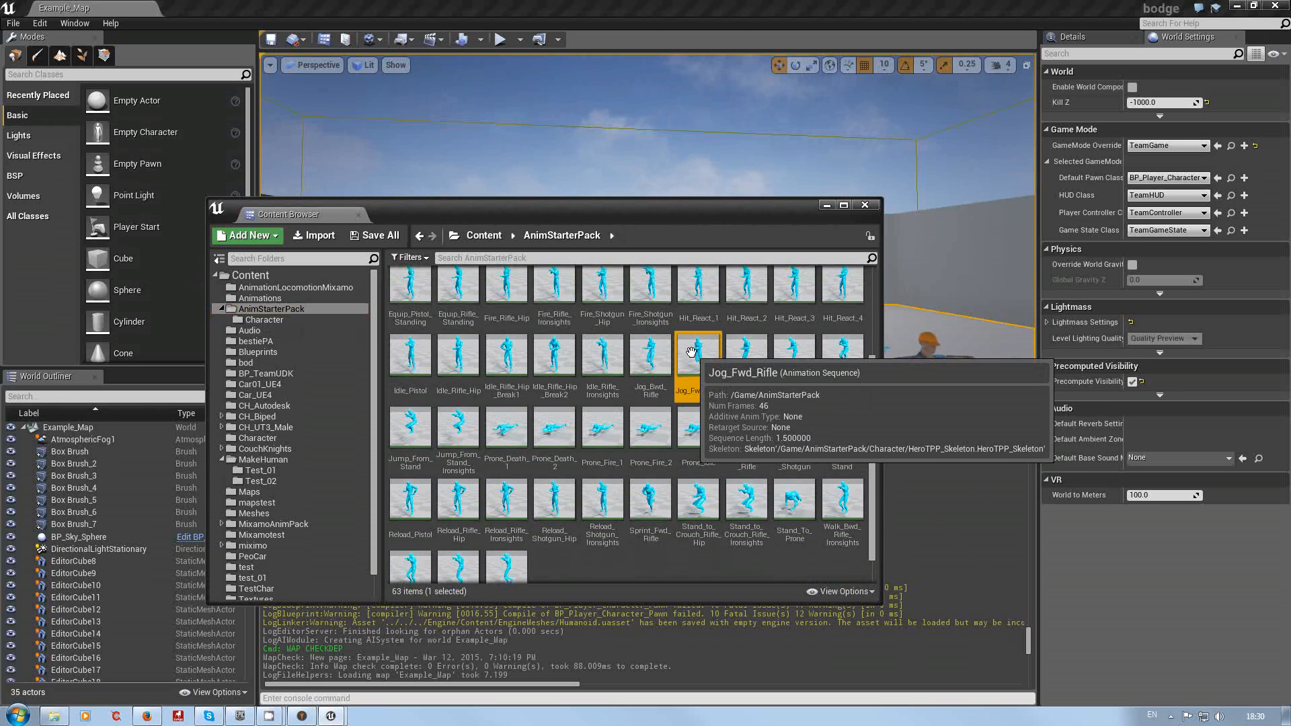
right_click(691, 352)
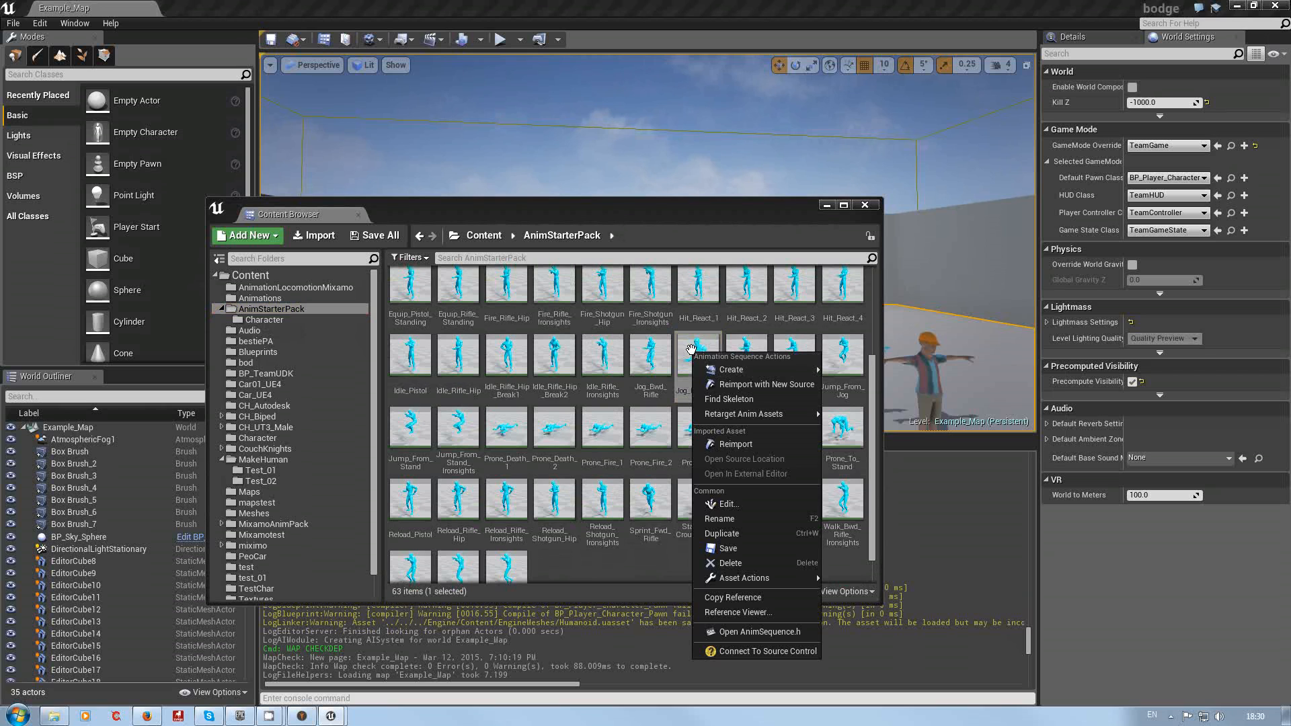
mouse_move(739, 369)
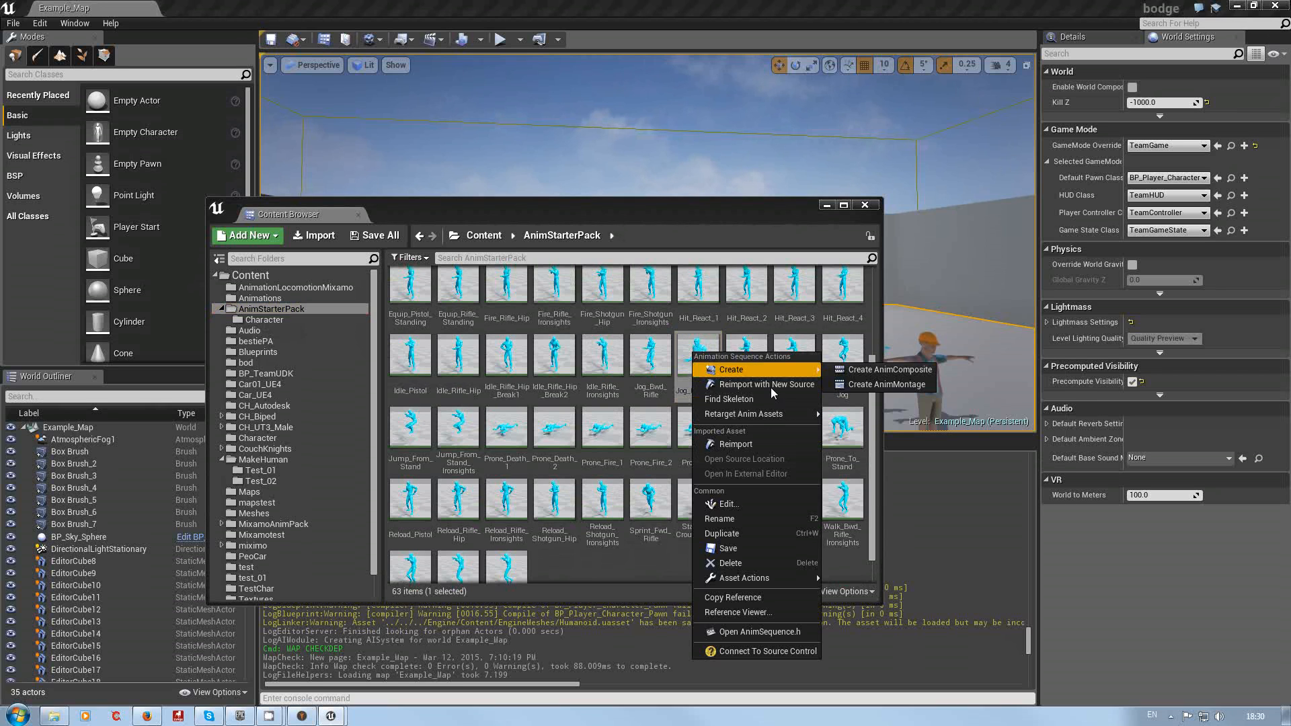
mouse_move(752, 414)
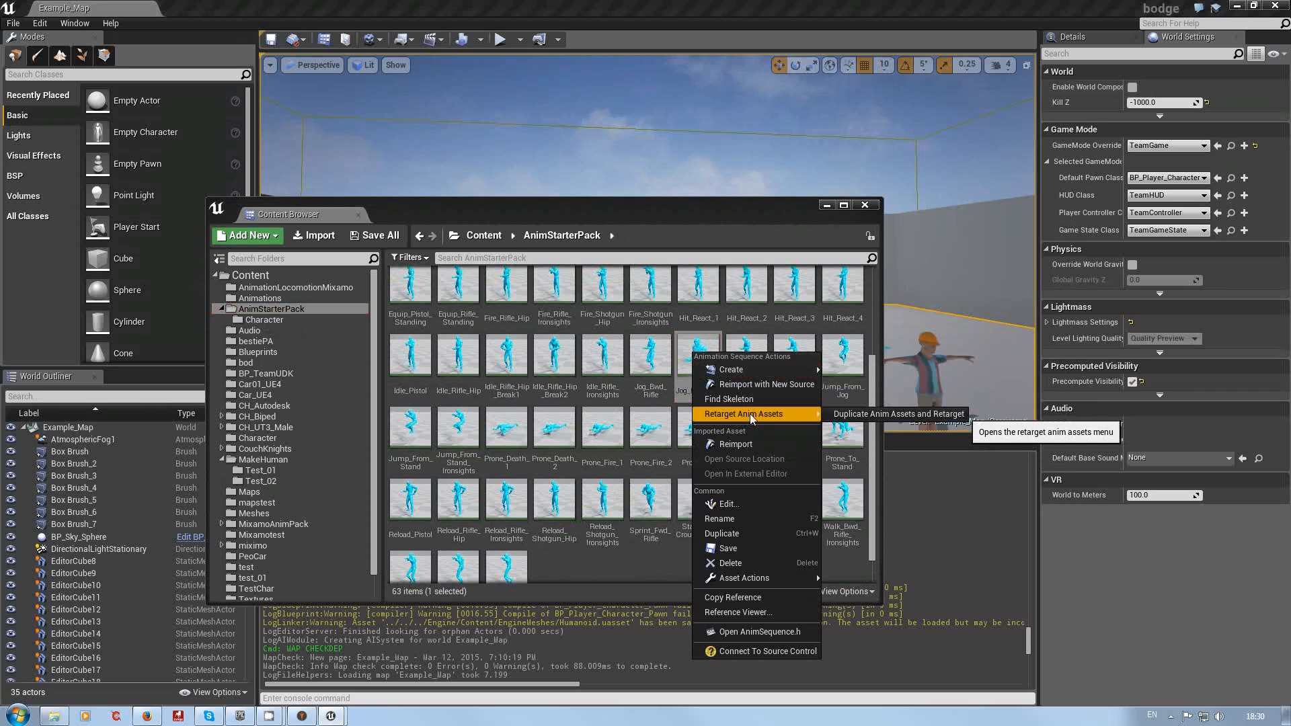
click(906, 415)
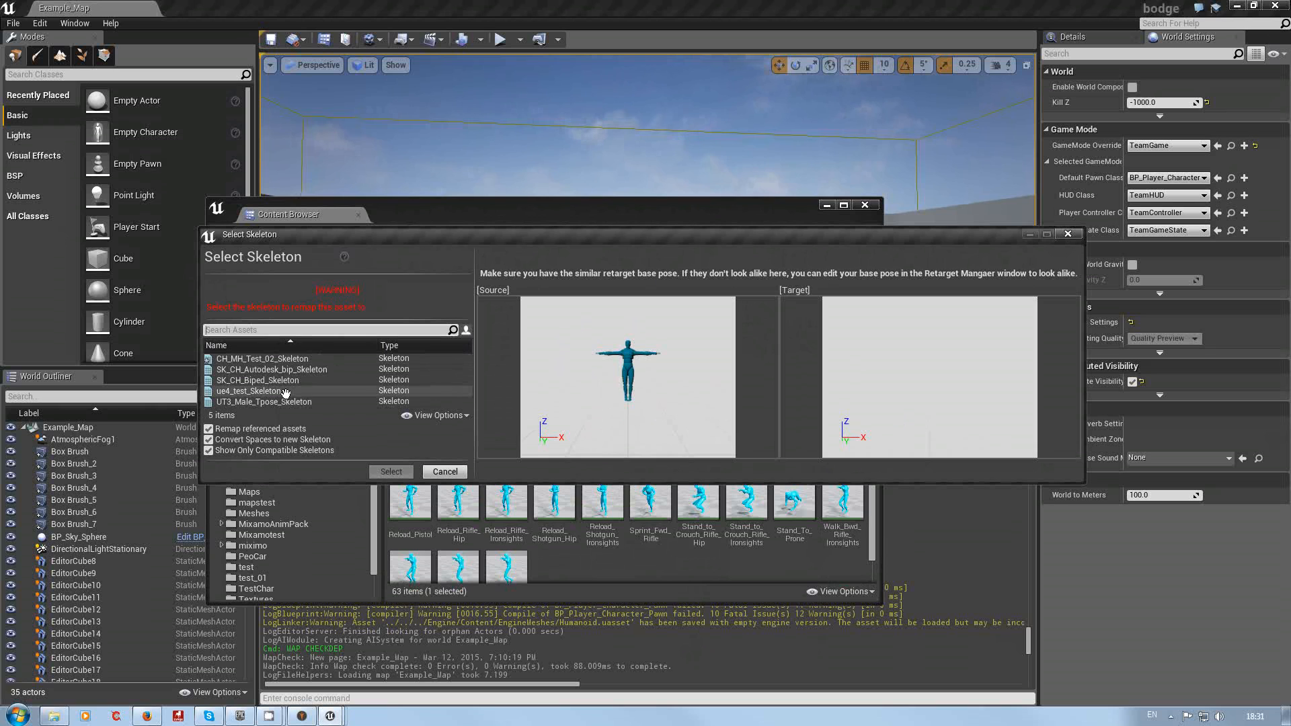
click(300, 358)
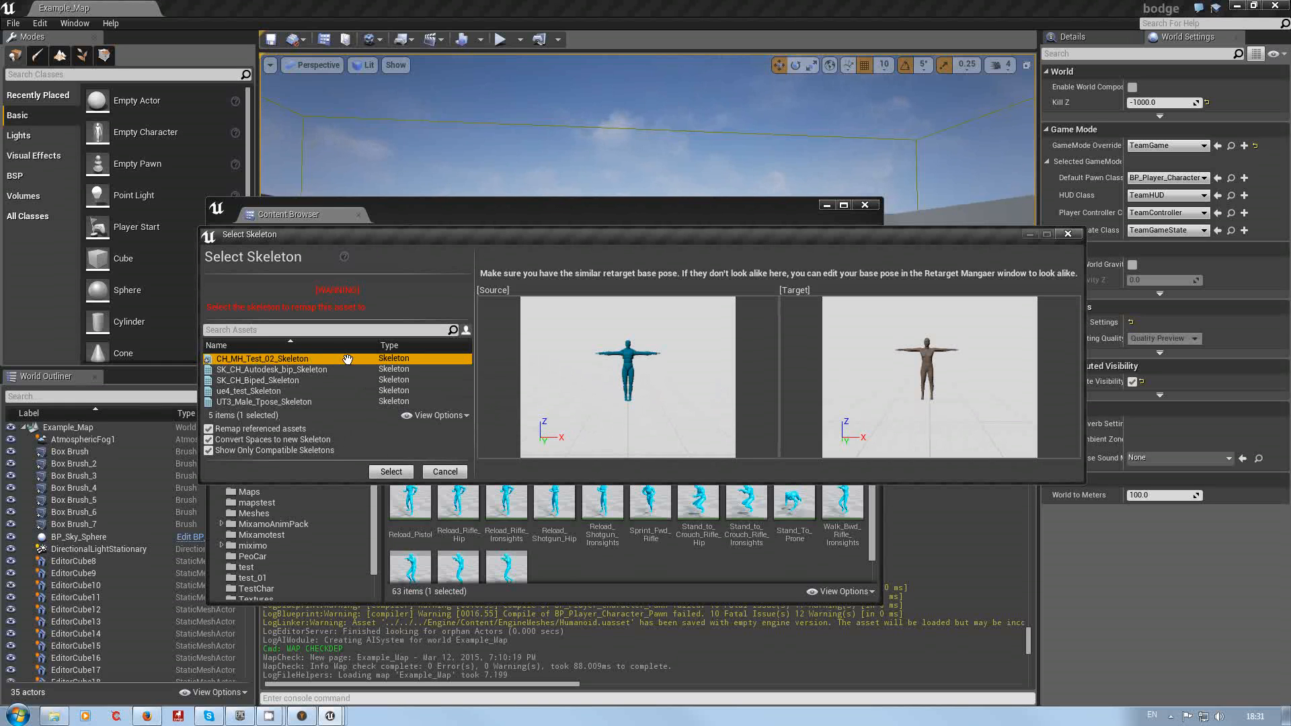
click(391, 472)
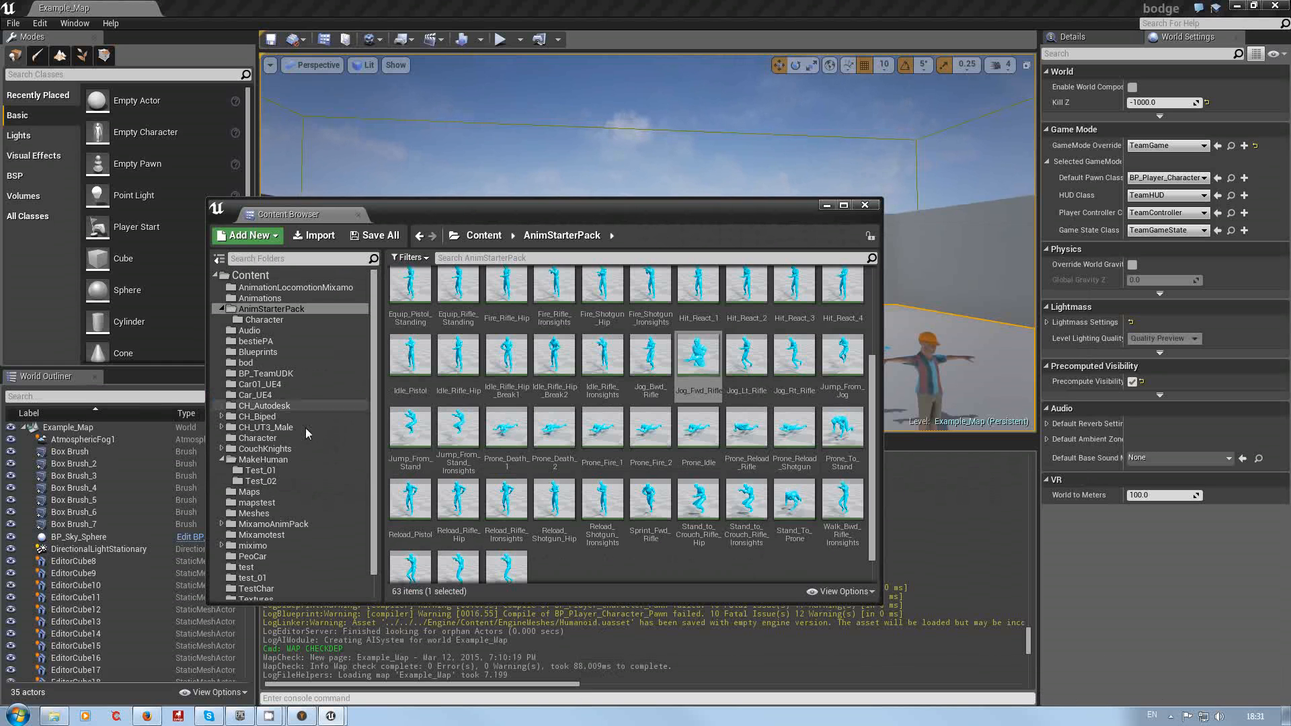
Step: Open the retargeted Jog_Fwd_Rifle_Copy animation from the MakeHuman/Test_02 folder
click(261, 481)
click(620, 461)
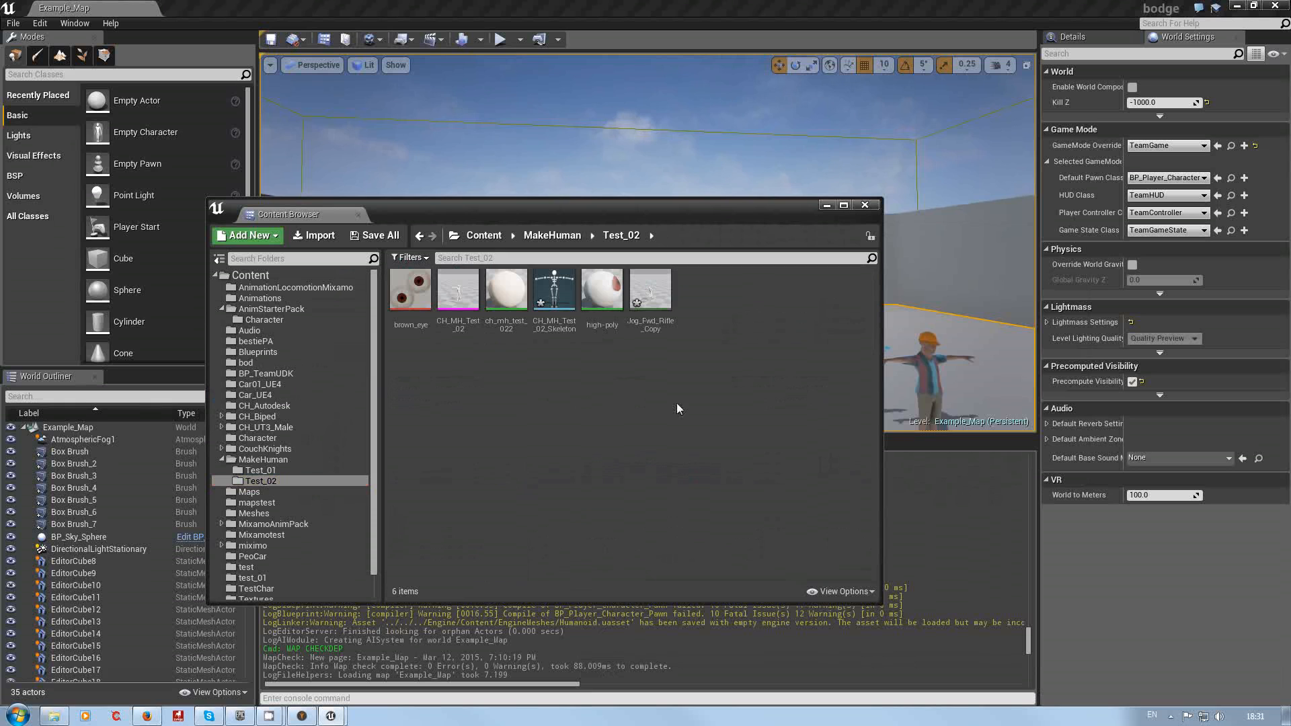
click(652, 289)
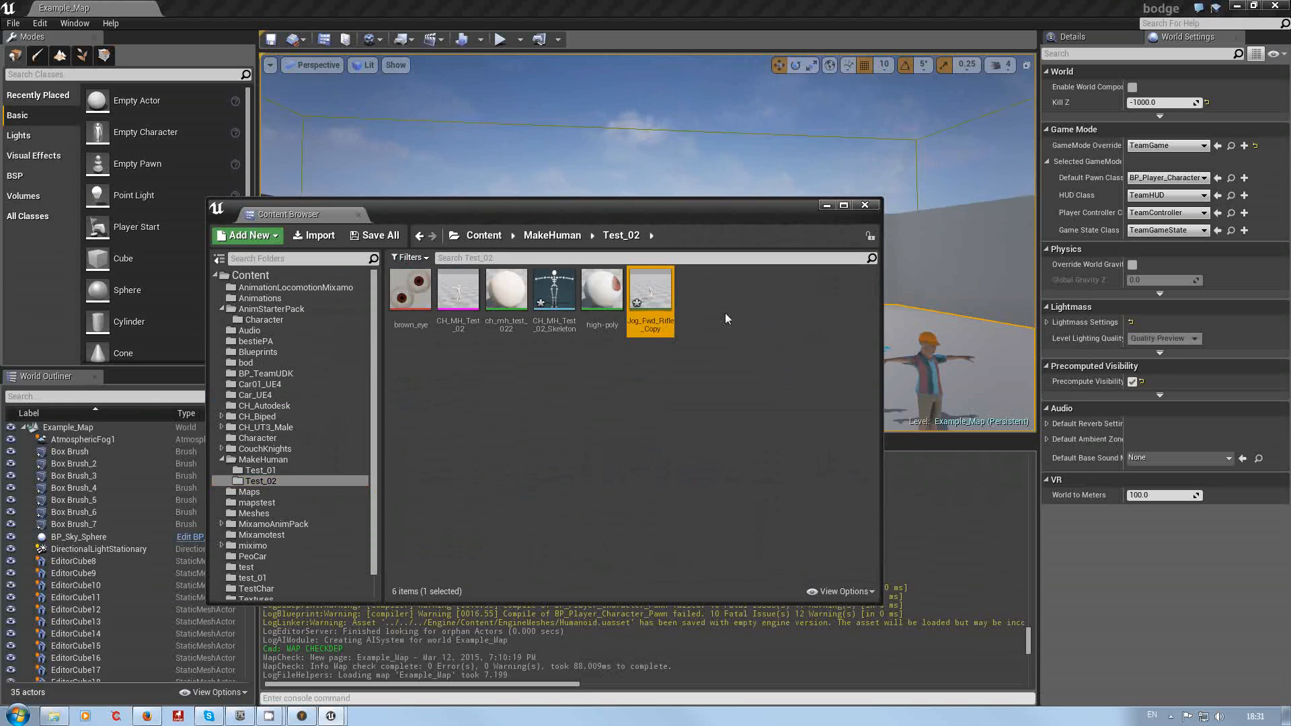
drag(649, 213, 557, 188)
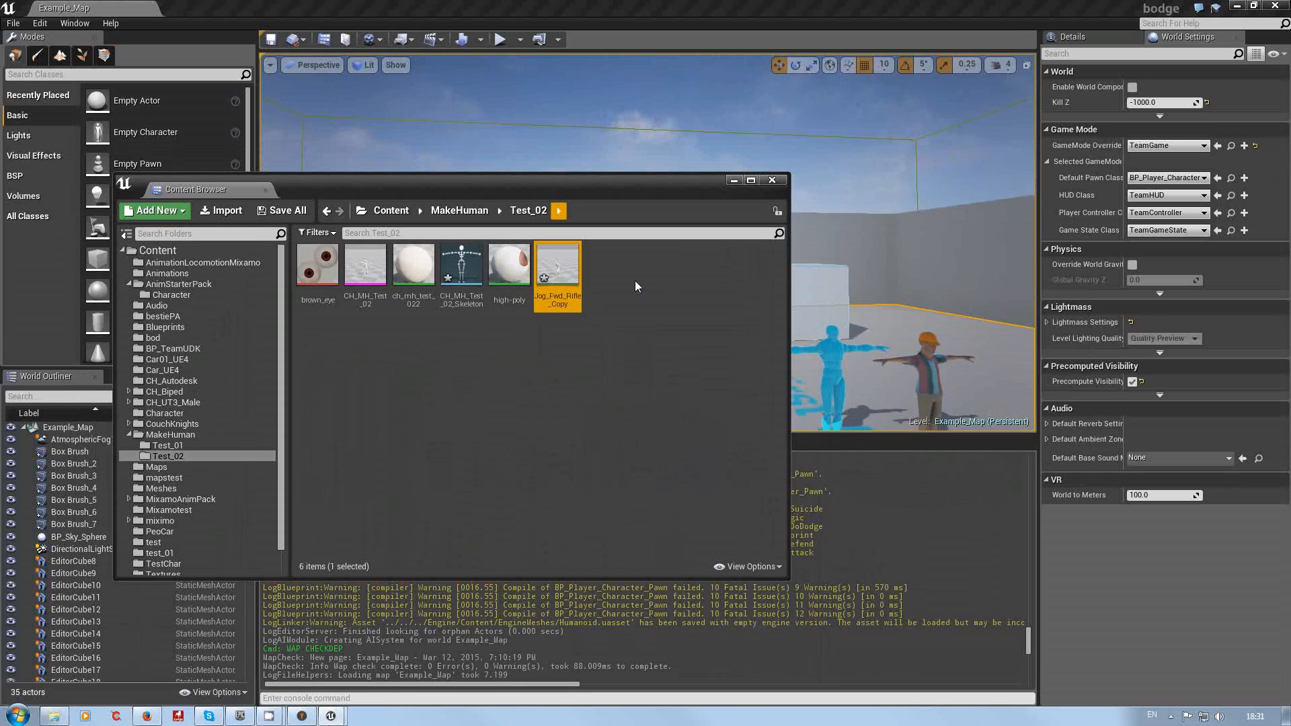
drag(1029, 635, 1032, 669)
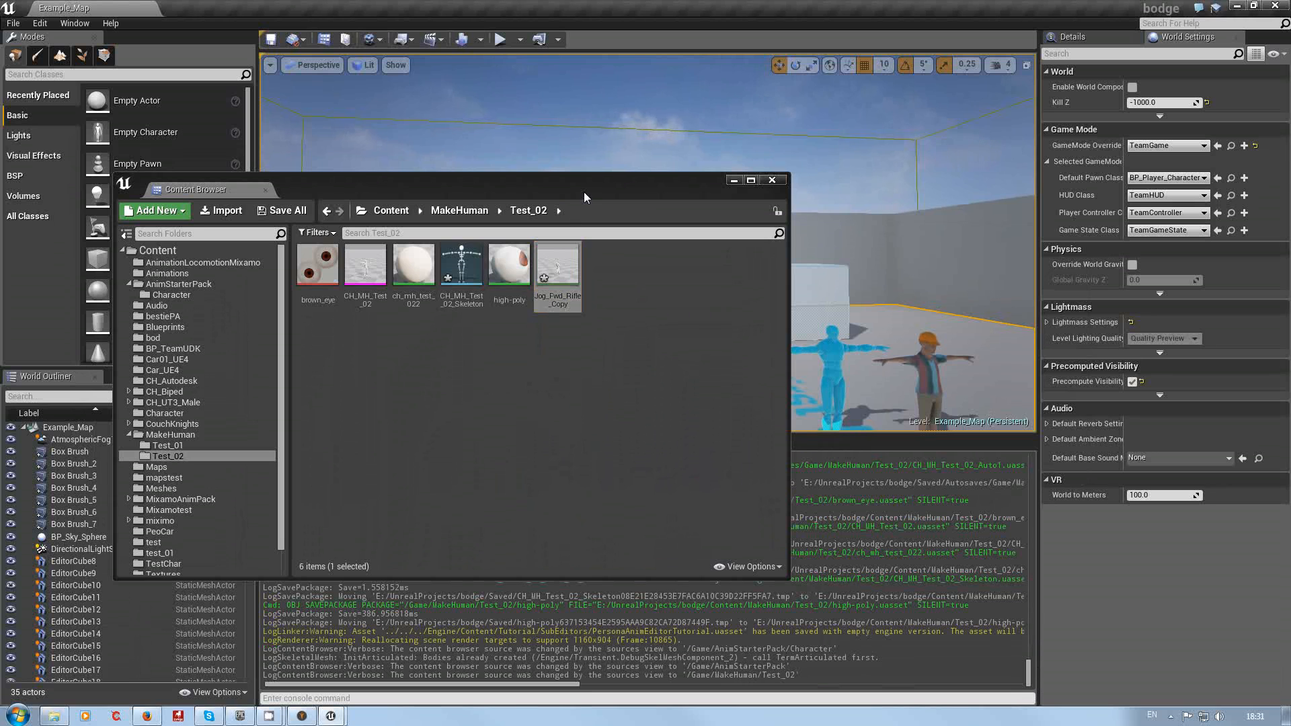
drag(583, 196, 598, 173)
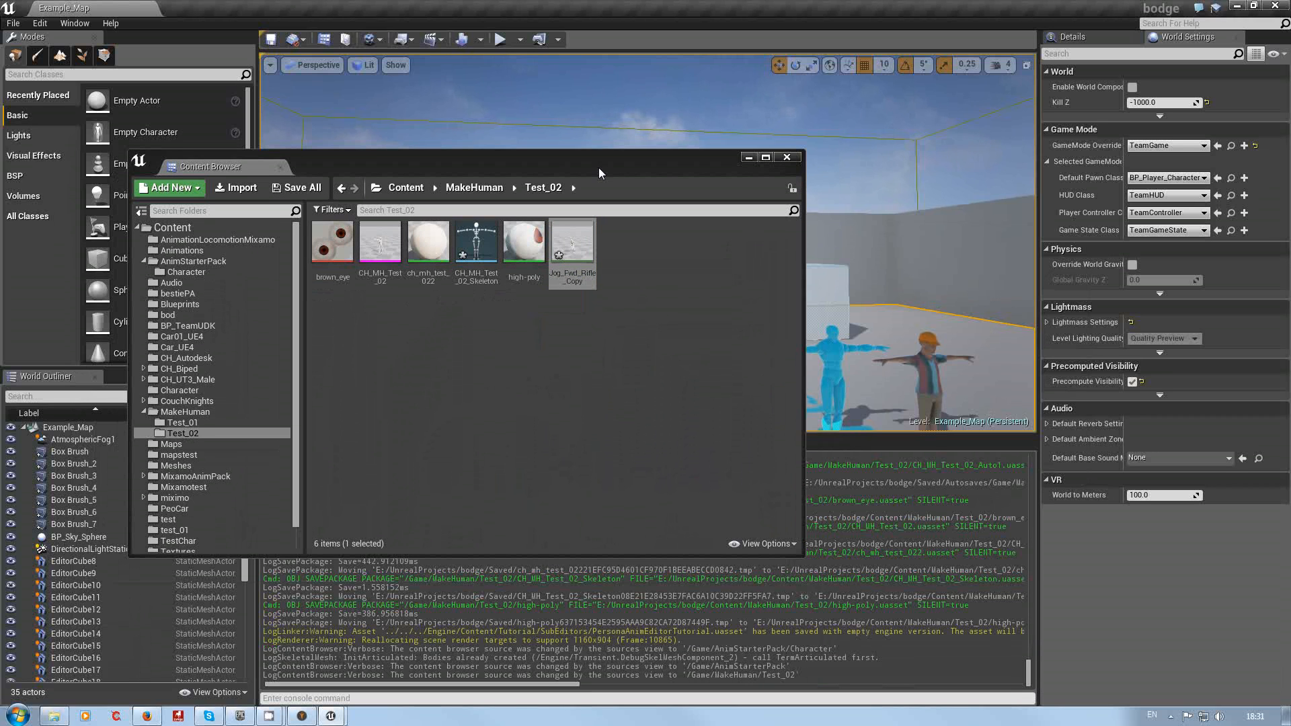
double_click(571, 240)
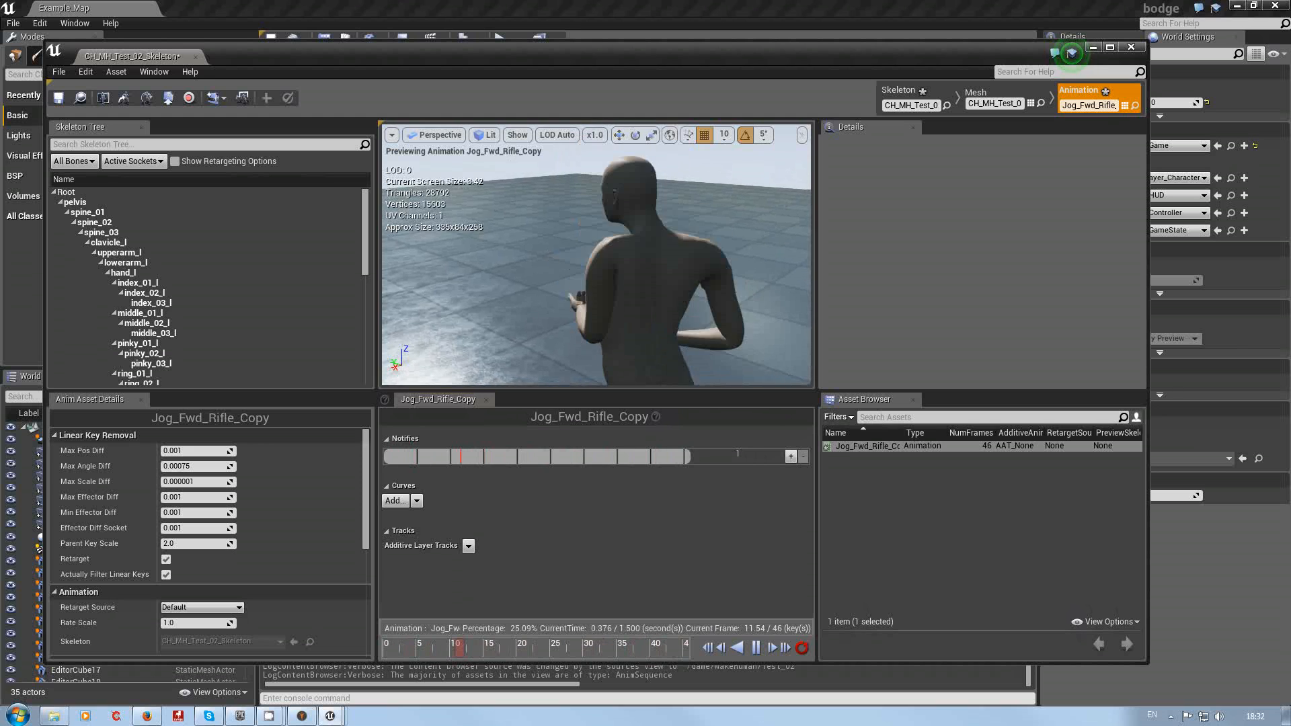
Step: Preview the retargeted jog animation on the MakeHuman character from several angles, then close the editor
right_drag(538, 293, 538, 383)
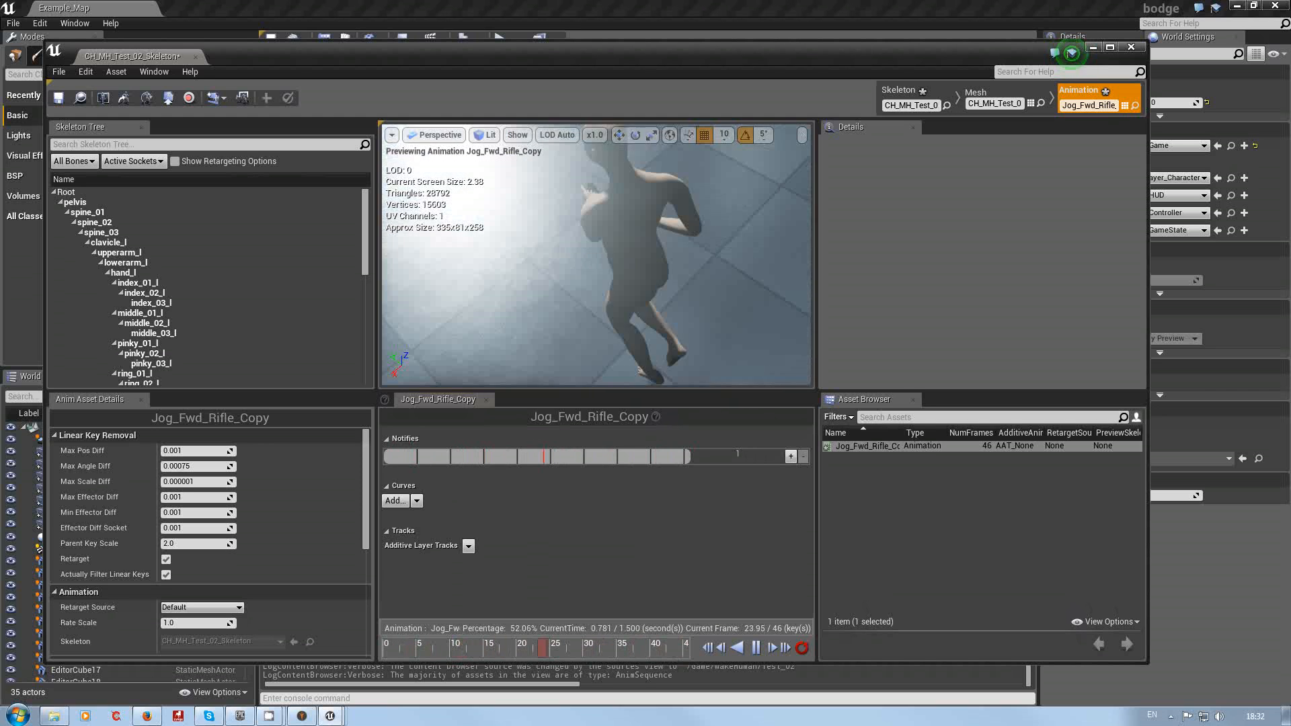
right_drag(538, 293, 595, 303)
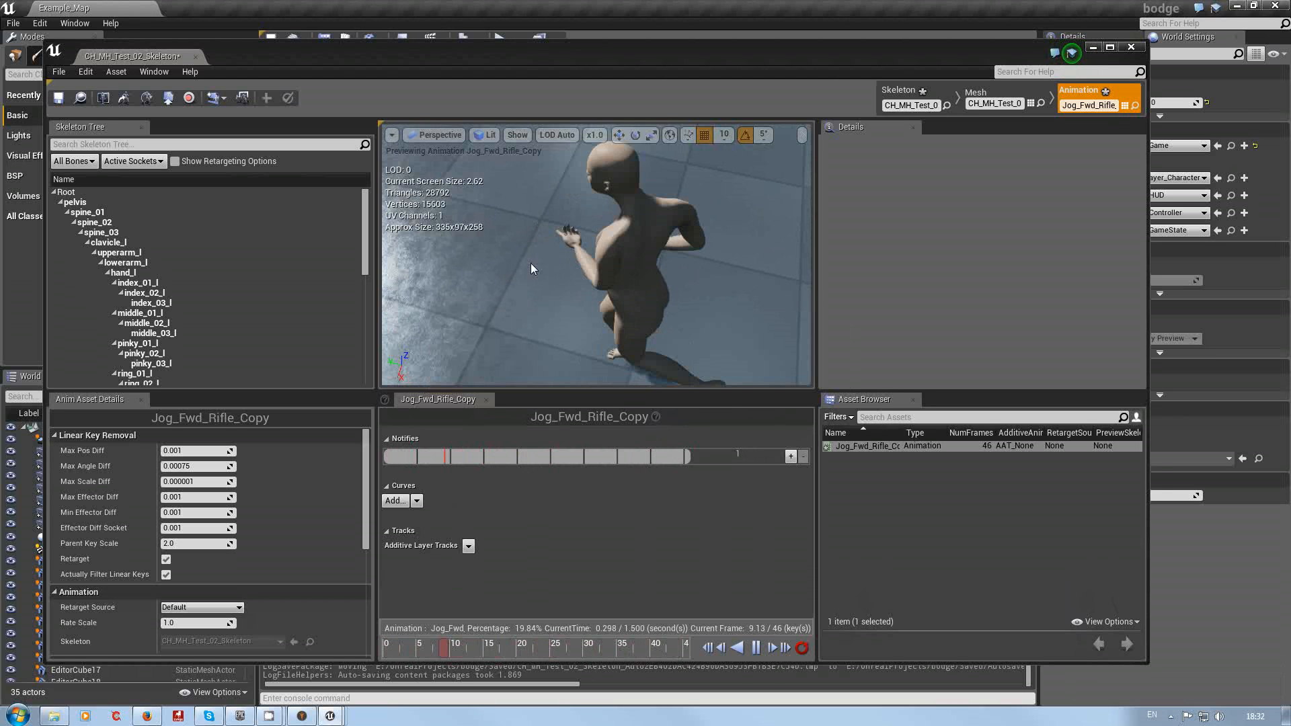
right_drag(530, 264, 659, 246)
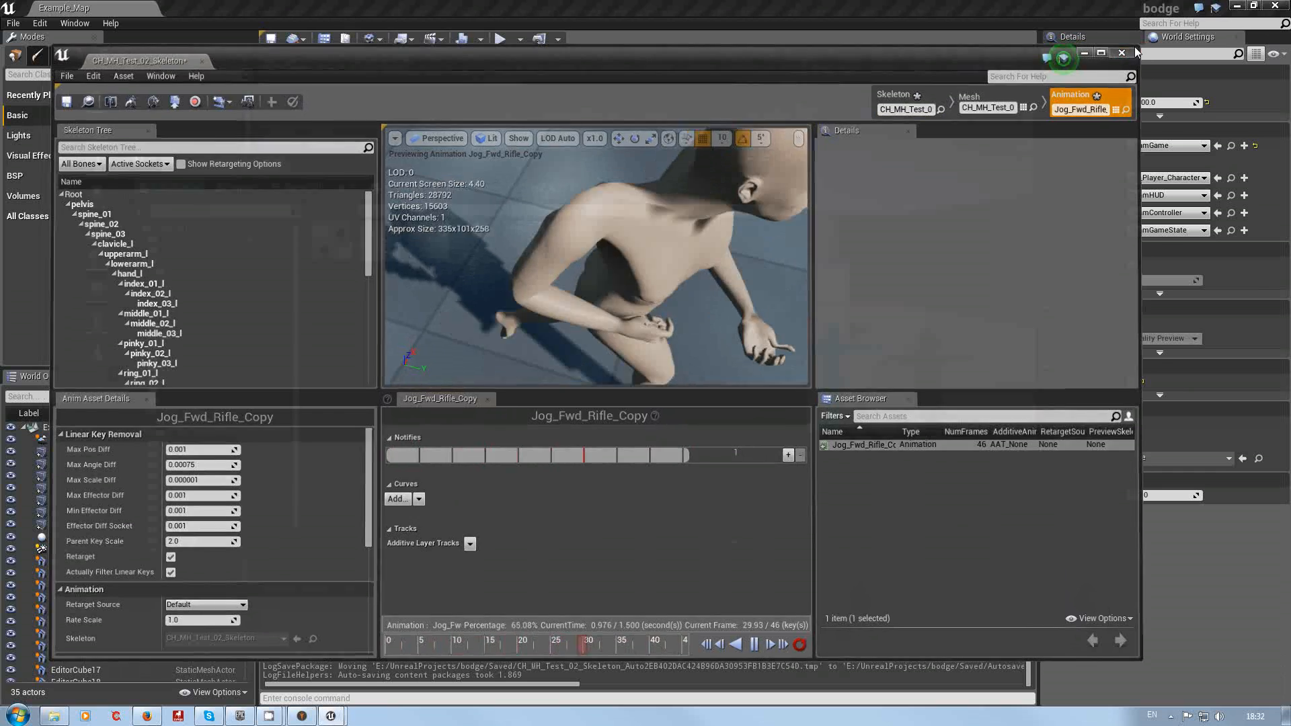
click(1130, 47)
click(451, 329)
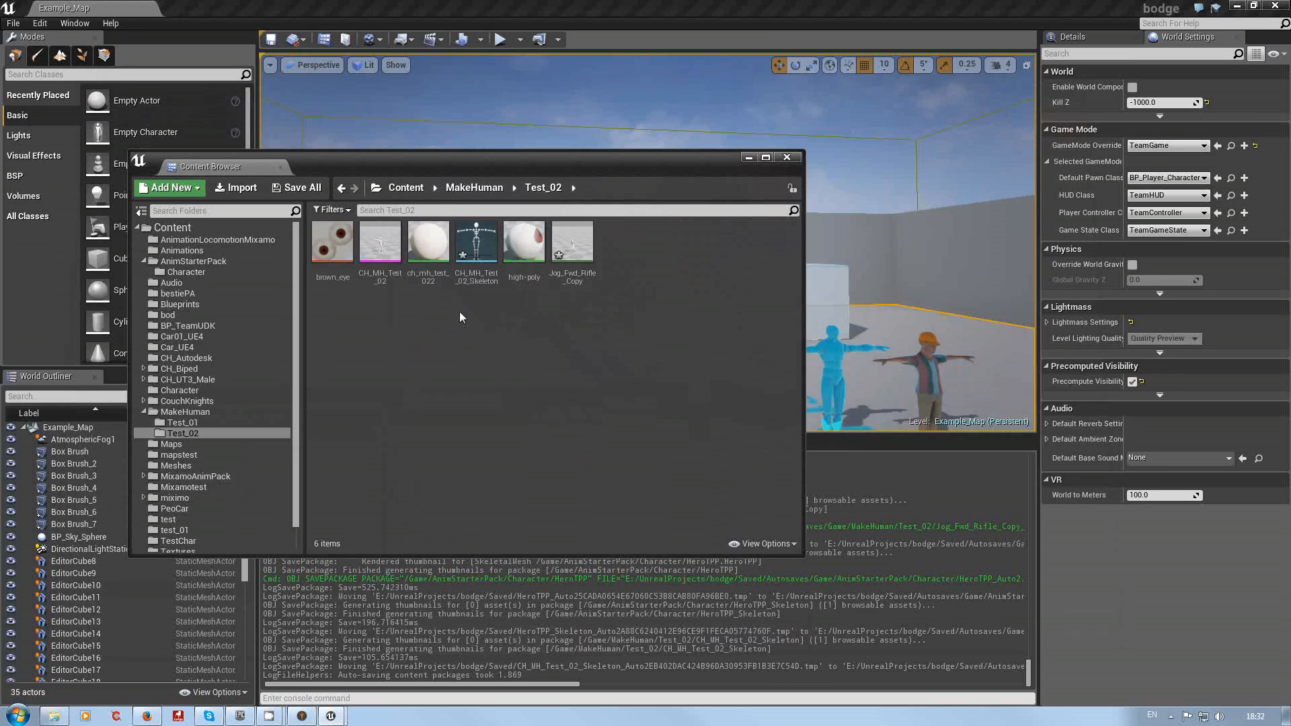
Step: Duplicate and retarget the five animations from Stand_To_Prone through Walk_Rt_Rifle_Ironsights in AnimStarterPack onto the CH_MH_Test_02_Skeleton
drag(181, 433, 210, 263)
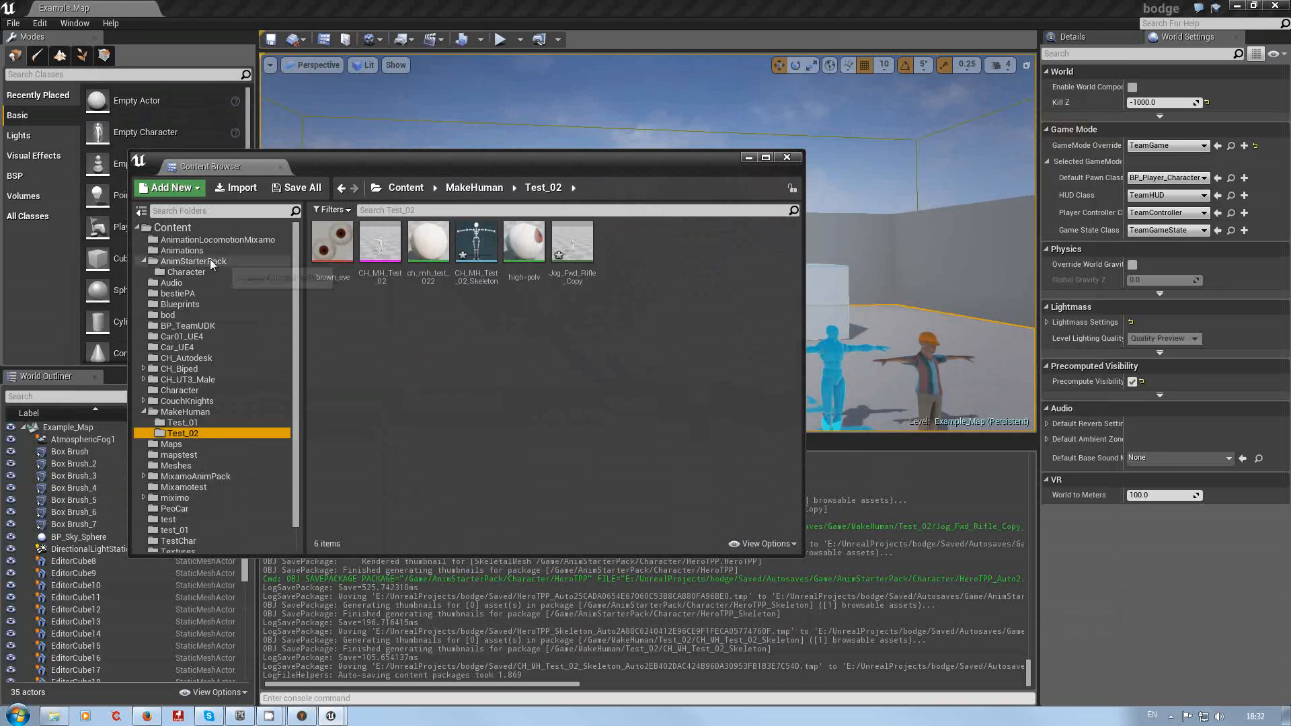
click(210, 262)
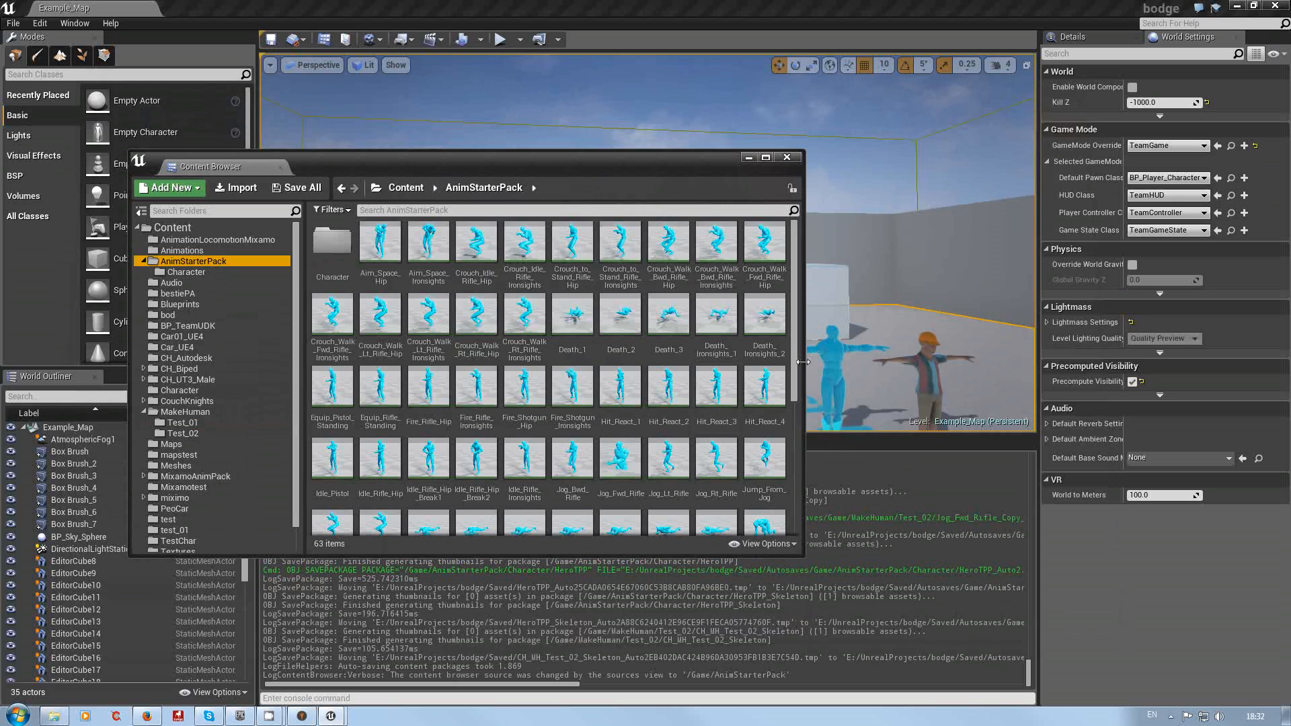
drag(794, 363, 807, 485)
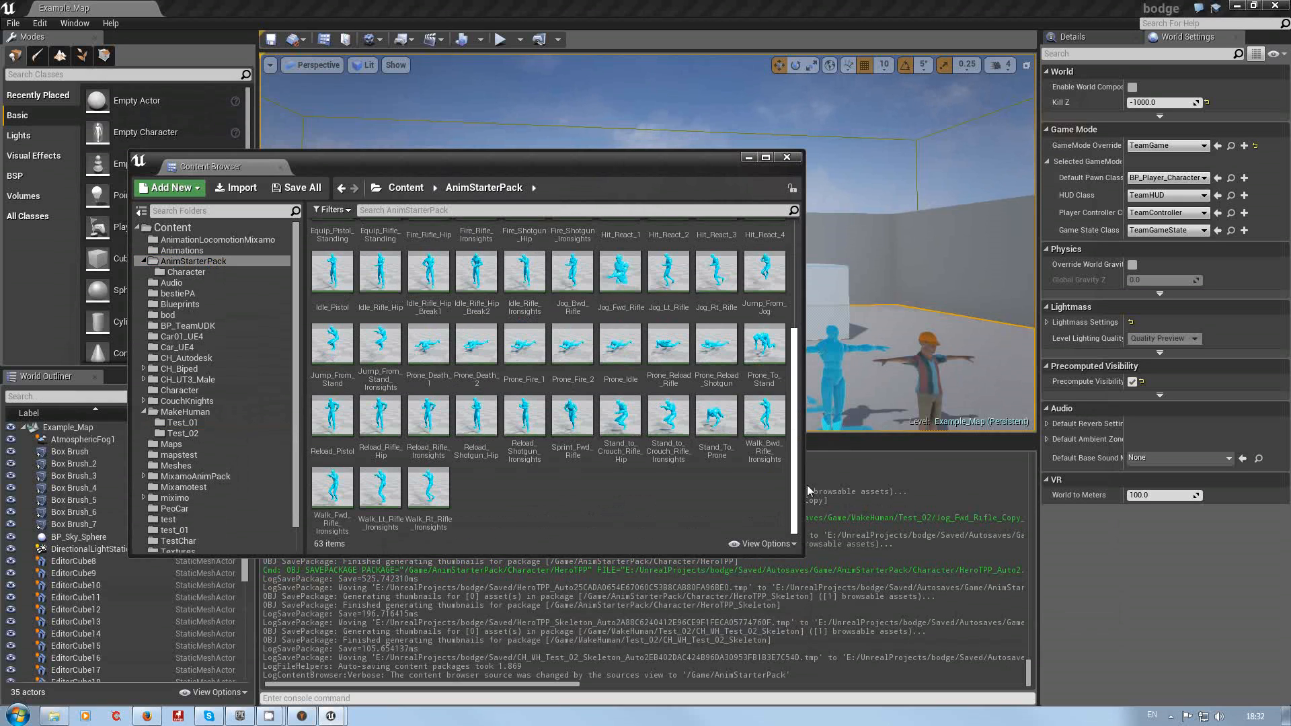
click(717, 420)
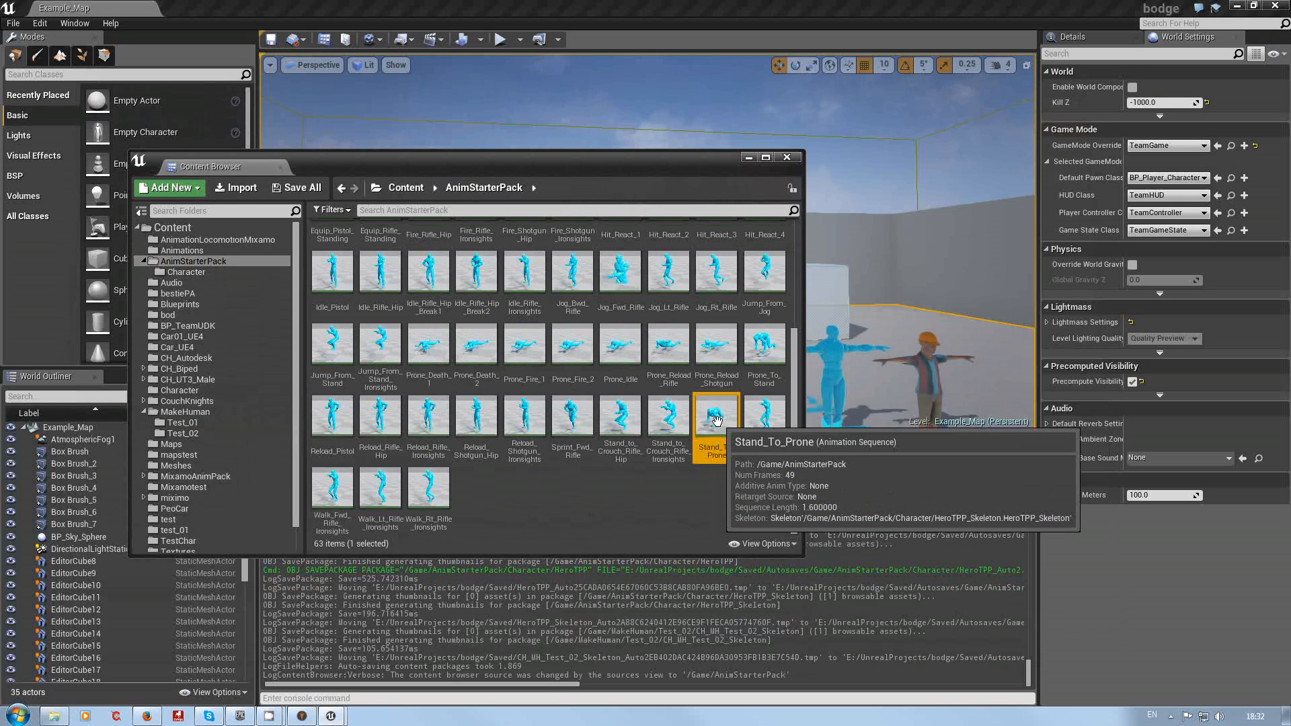
shift+click(432, 499)
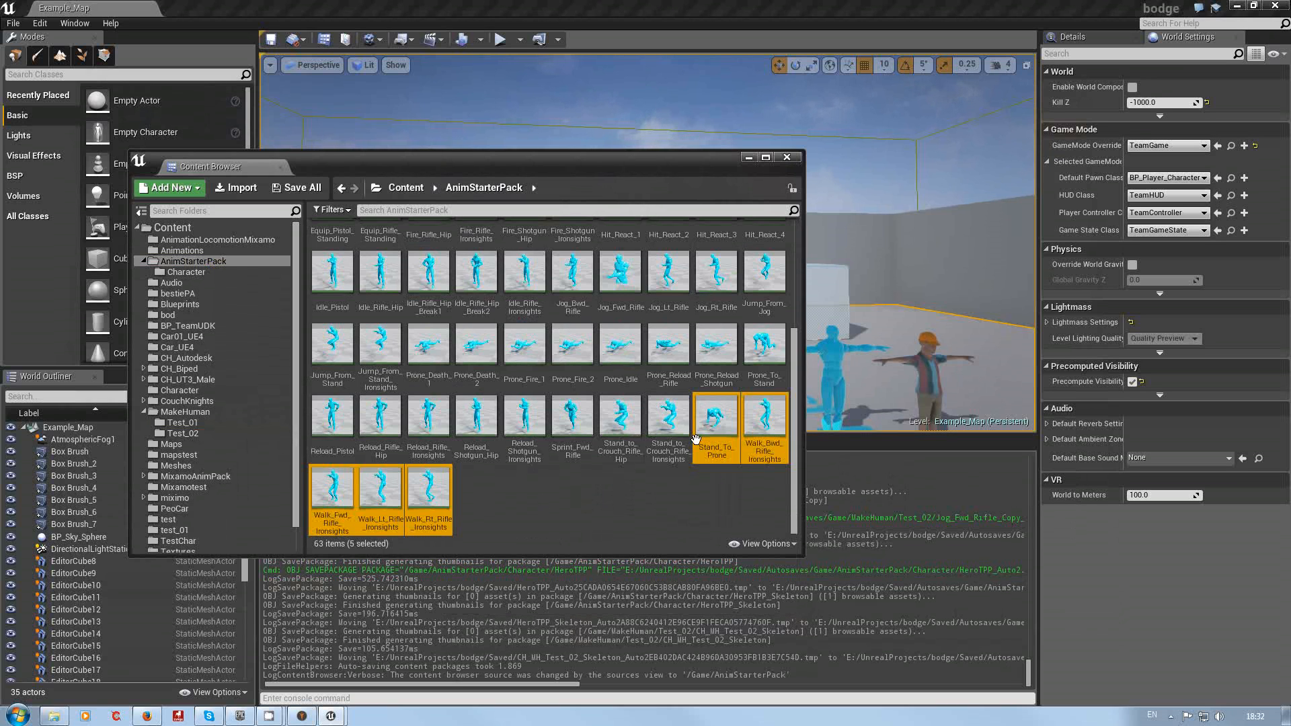
right_click(719, 428)
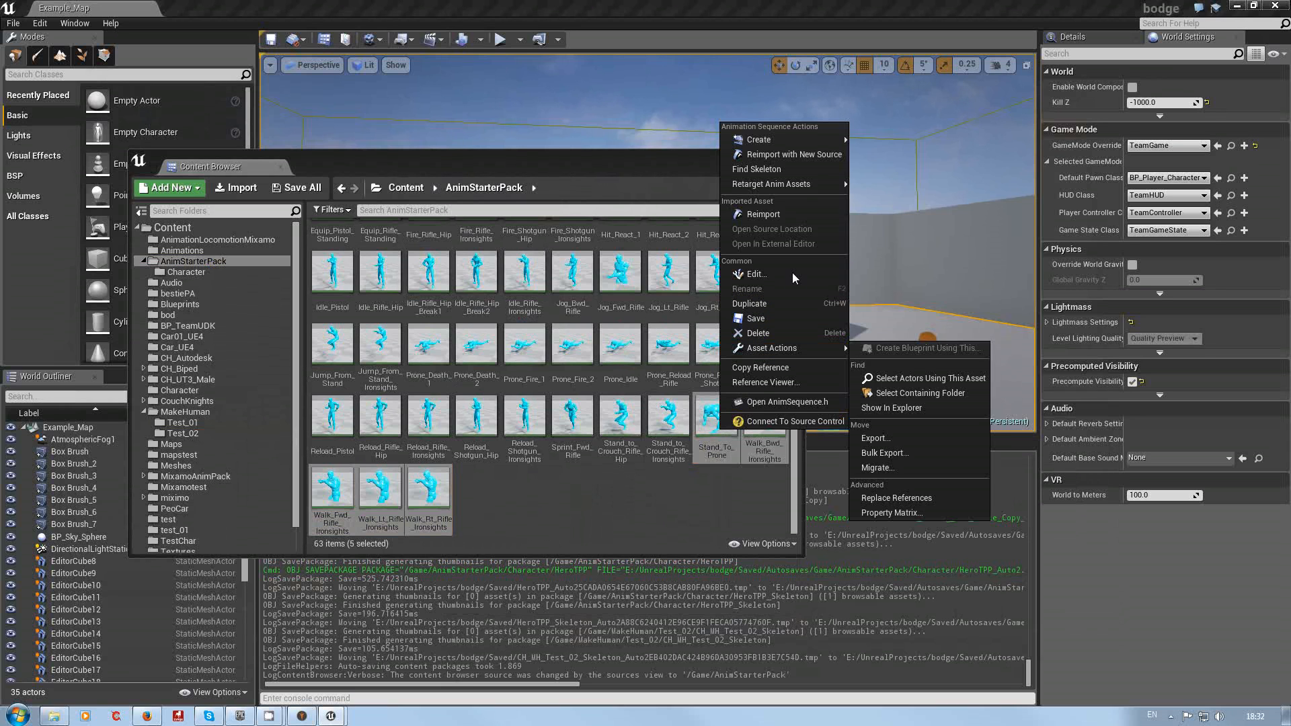
mouse_move(790, 184)
click(901, 190)
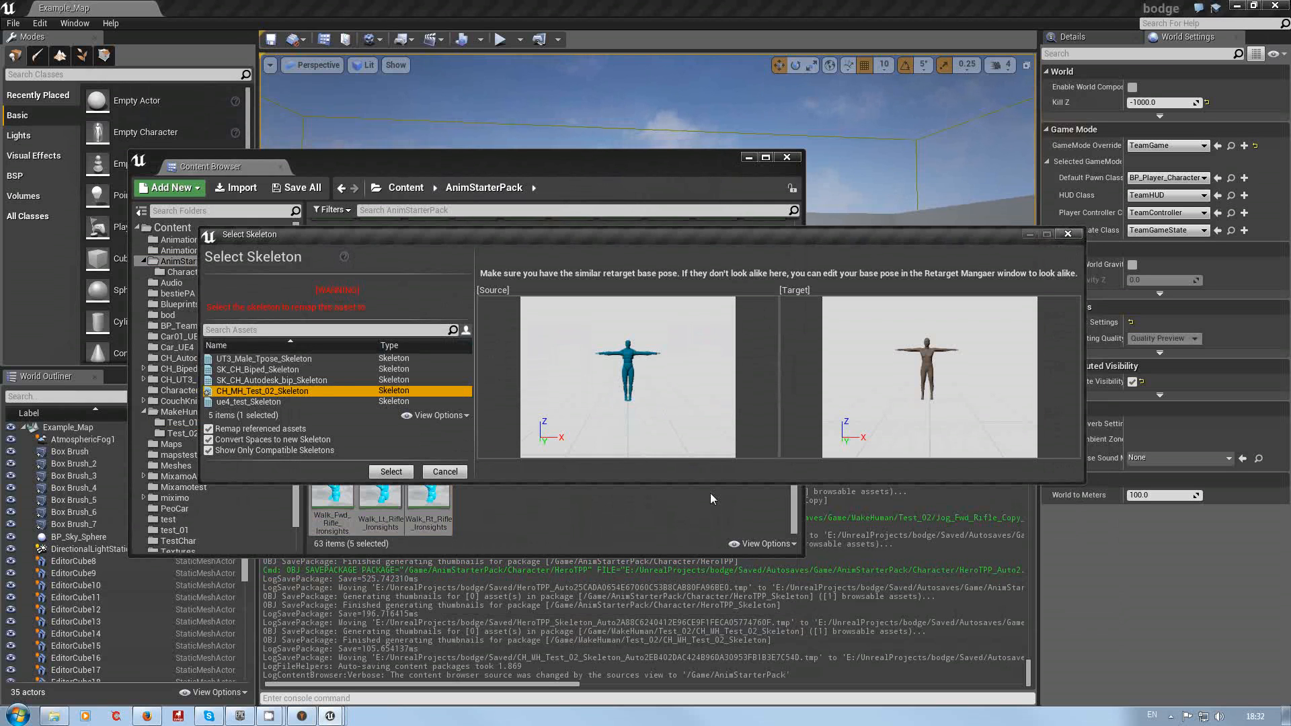
click(390, 471)
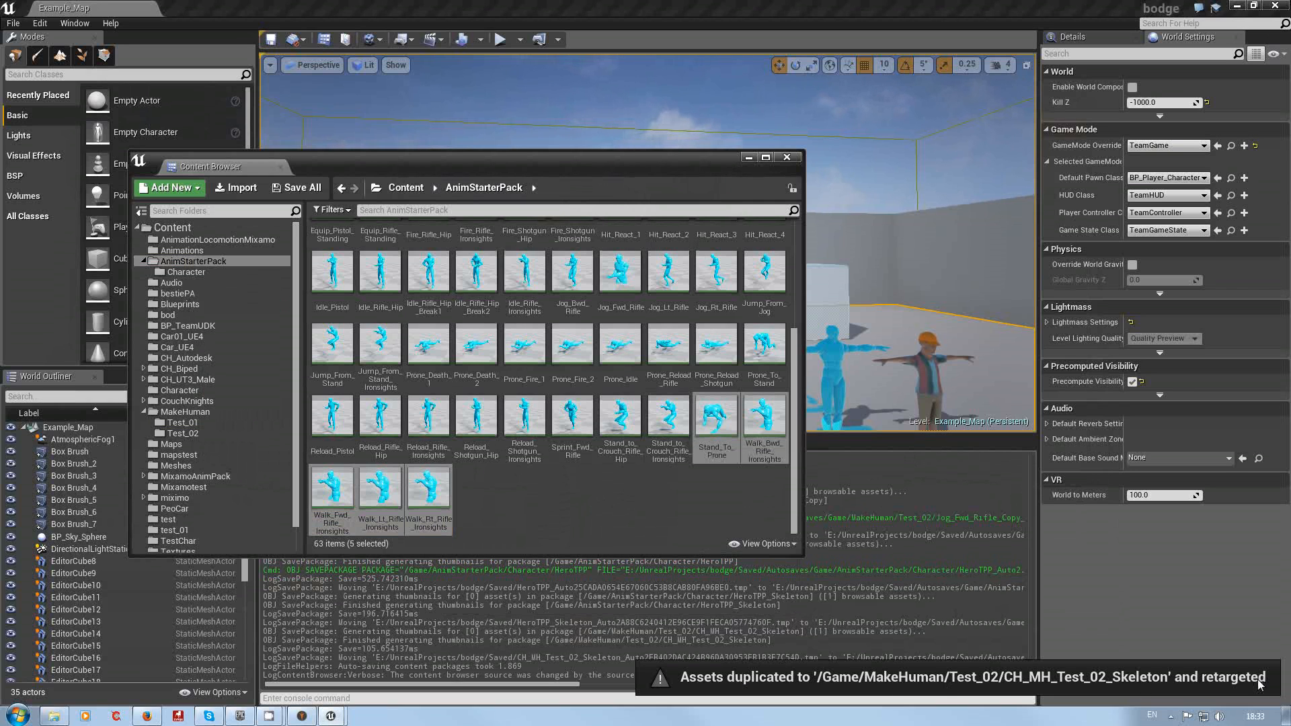
Step: Open the MakeHuman/Test_02 folder to check the retargeted animation copies
click(180, 433)
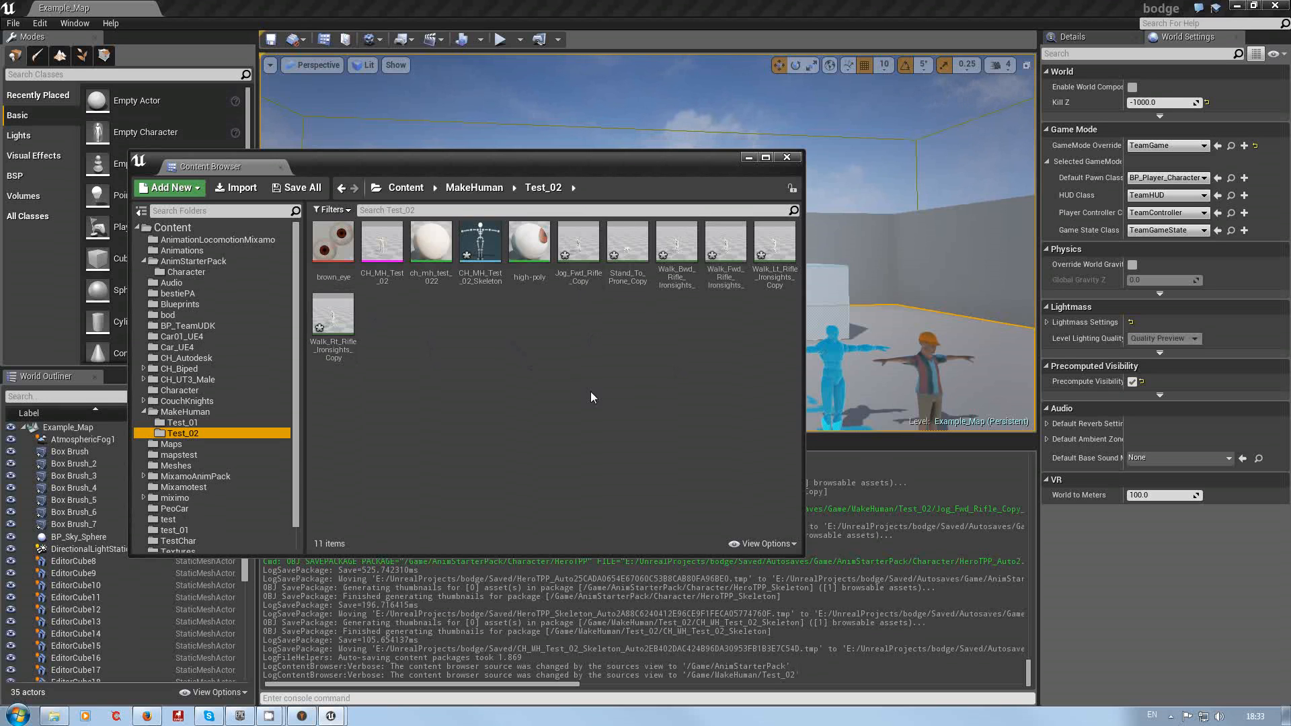
click(547, 398)
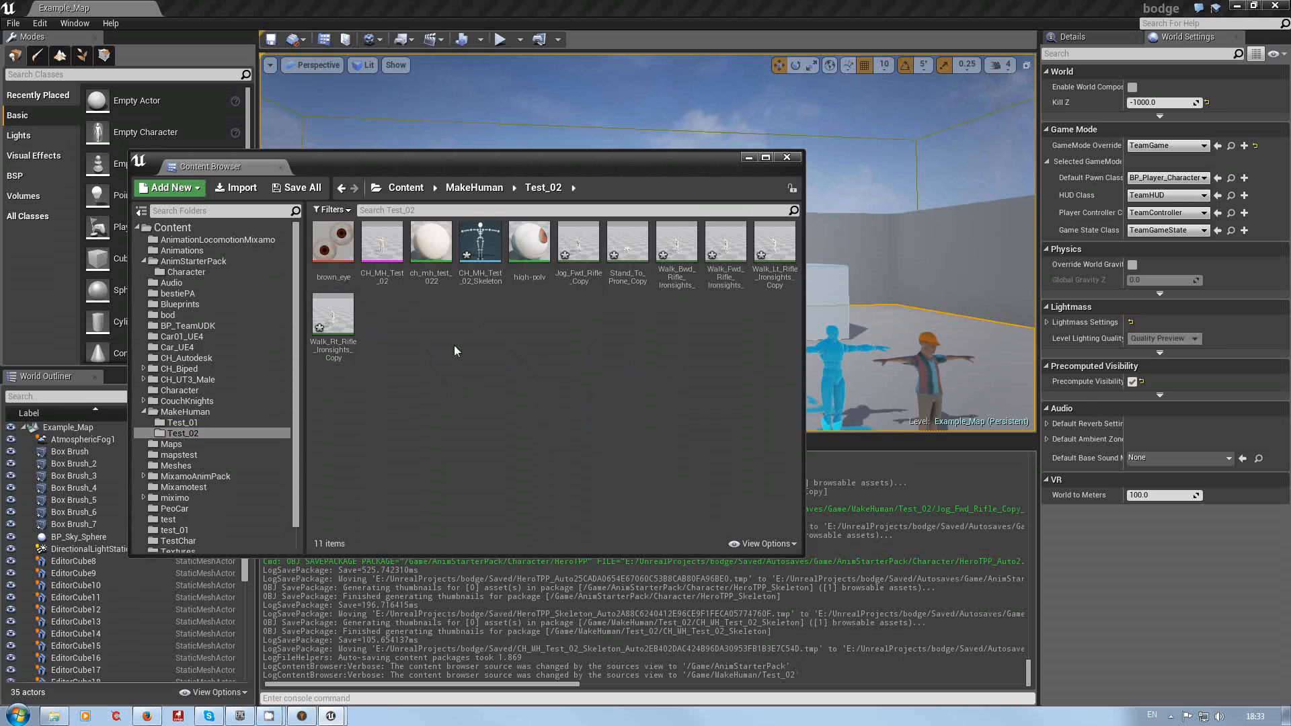
mouse_move(279, 715)
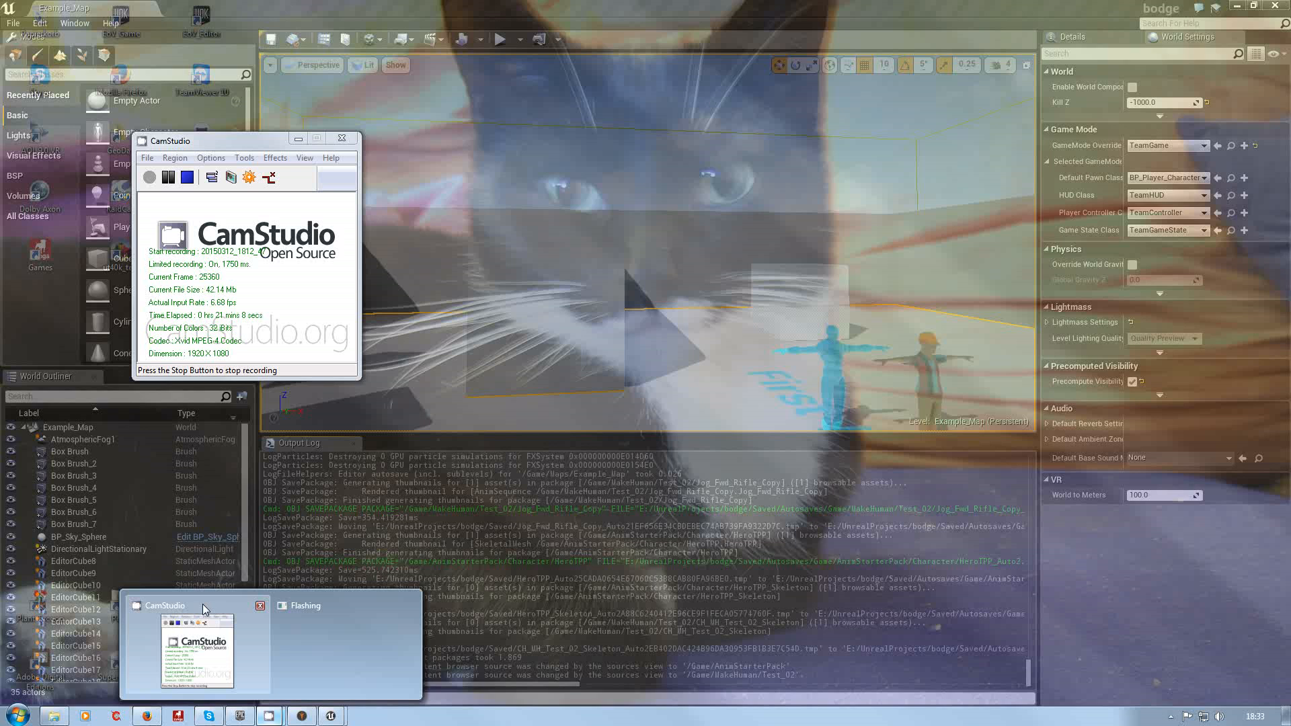
click(203, 603)
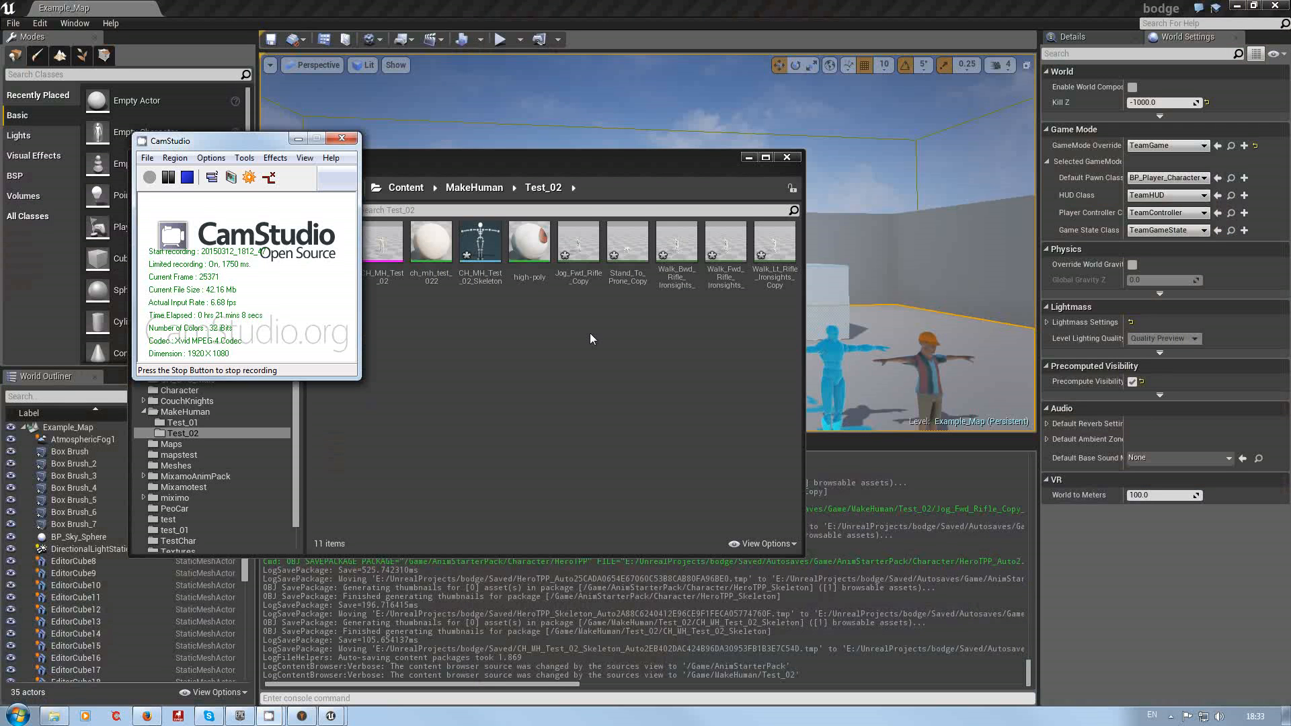